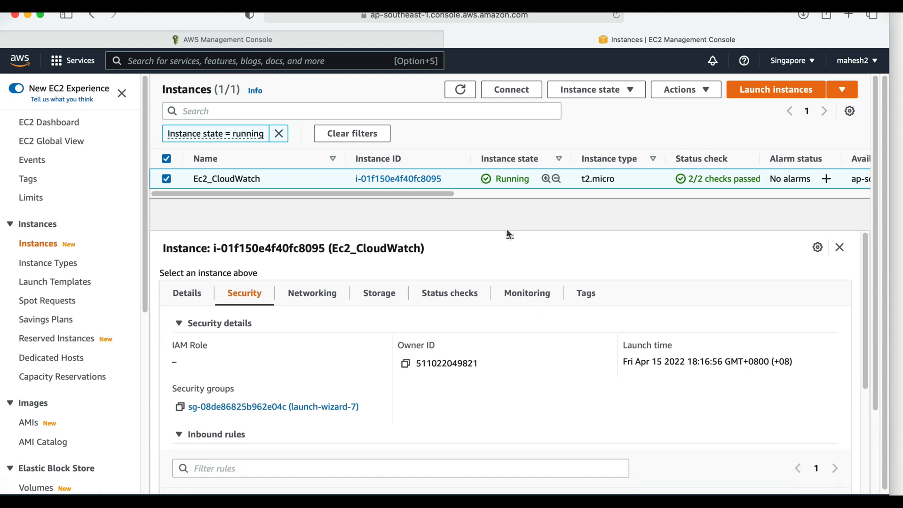
left_click_drag(173, 347, 258, 348)
left_click(271, 351)
left_click_drag(253, 358, 171, 332)
left_click(337, 380)
- Open the IAM role modification page for the Ec2_CloudWatch instance
left_click(631, 91)
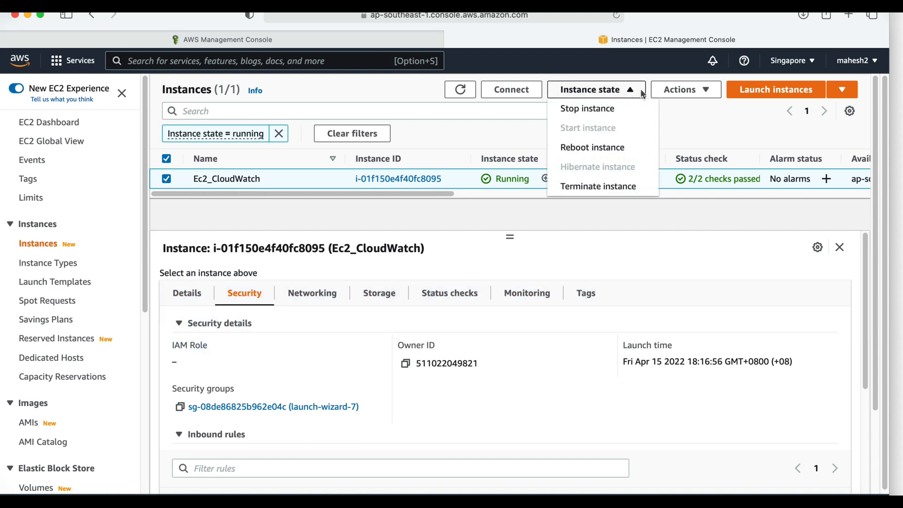
left_click(684, 89)
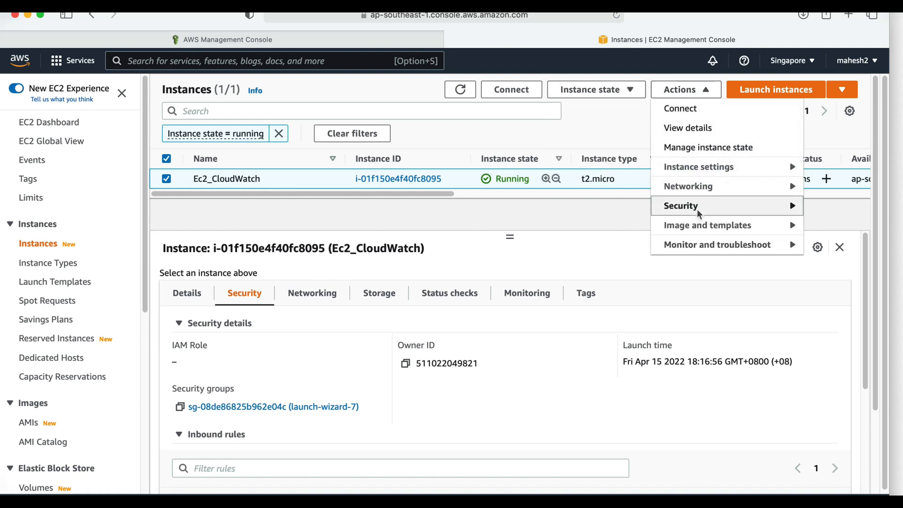
mouse_move(699, 207)
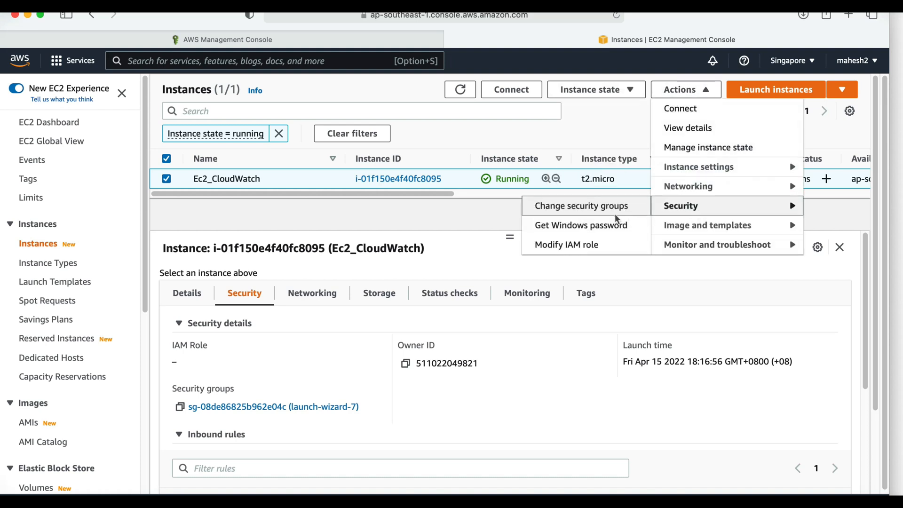
left_click(564, 245)
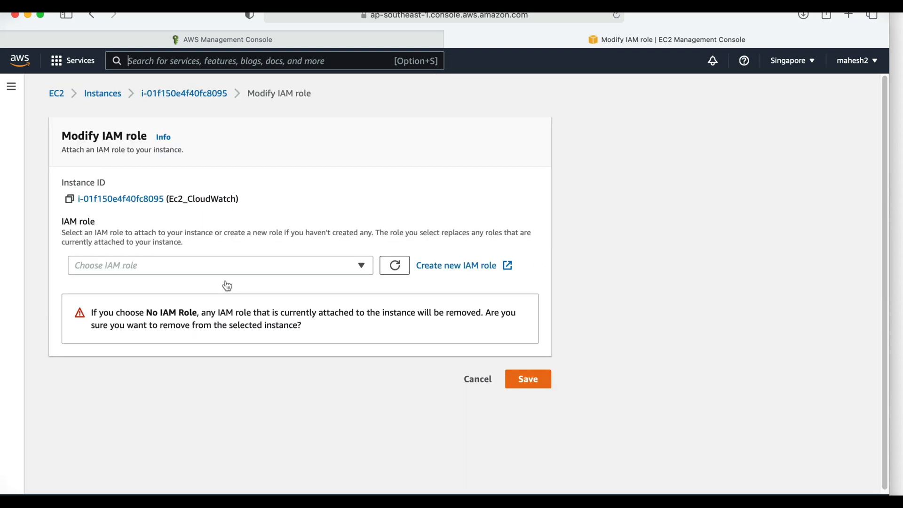
- Start creating a new IAM role with AWS service as the trusted entity and EC2 as the use case
left_click(434, 266)
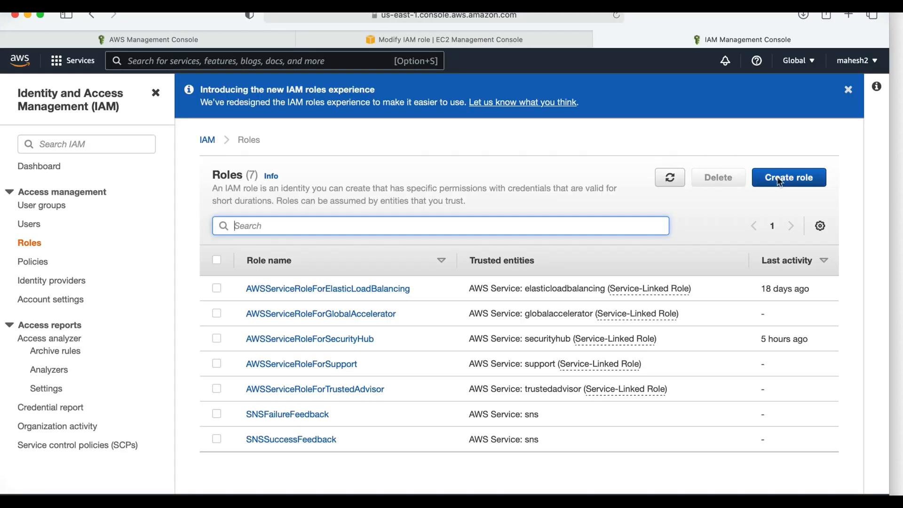
left_click(779, 179)
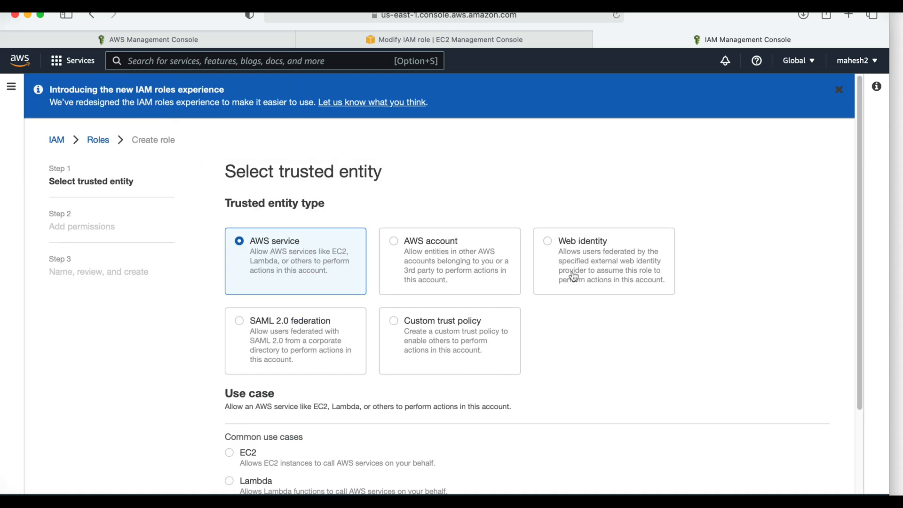
scroll(376, 252, "down", 3)
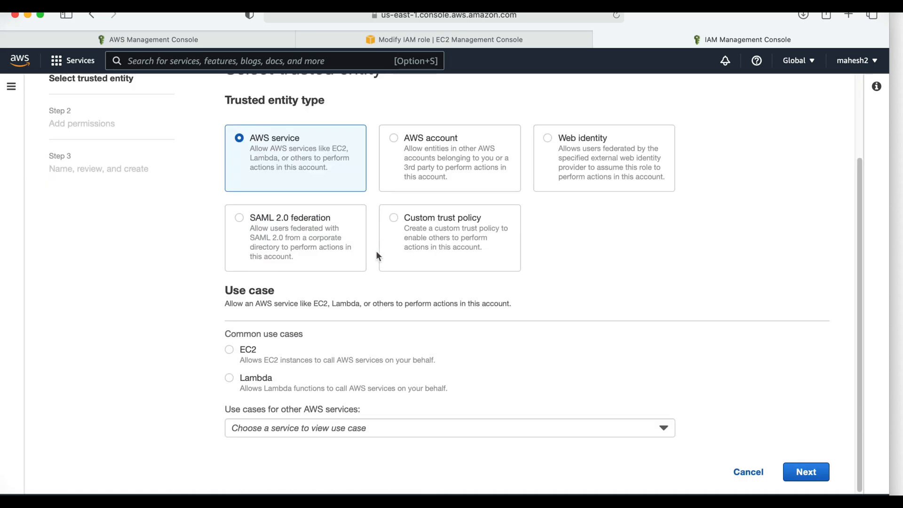
left_click(244, 350)
left_click(822, 470)
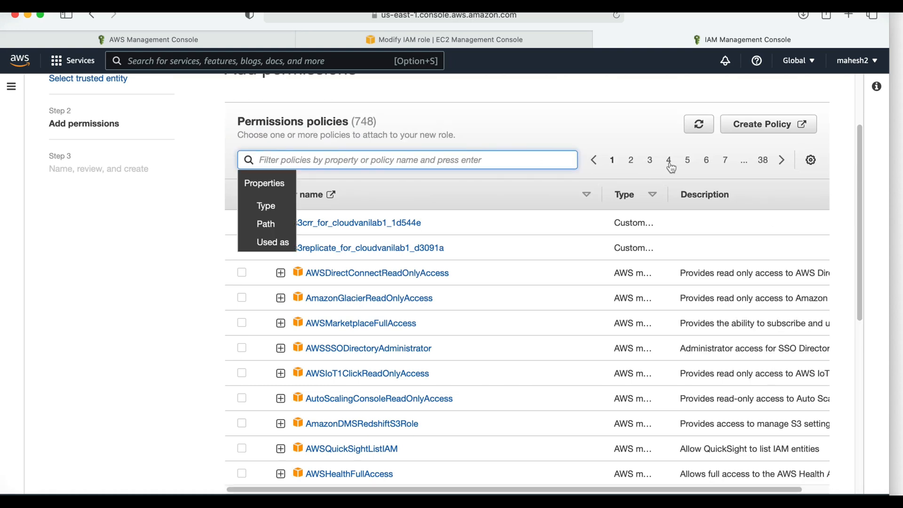
- Filter the permissions policies by "cloudwatch" and select CloudWatchFullAccess
type("cloudwatch")
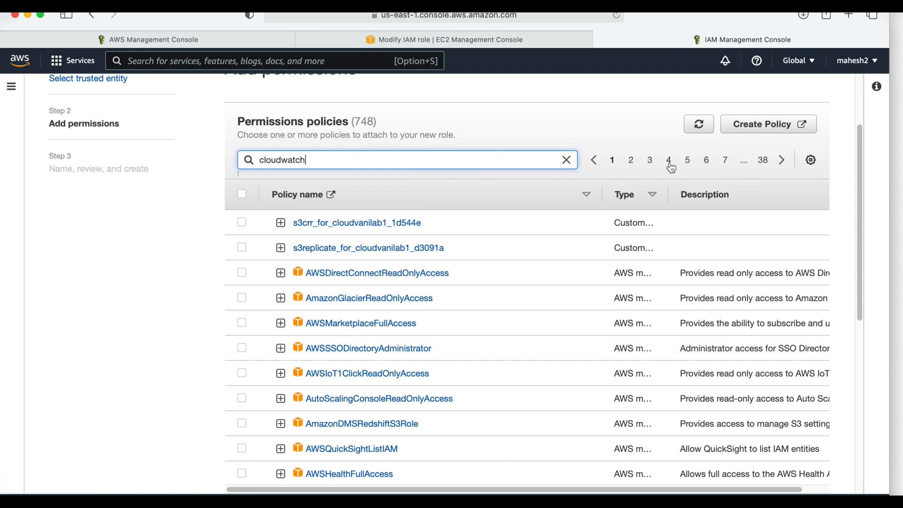
key("Return")
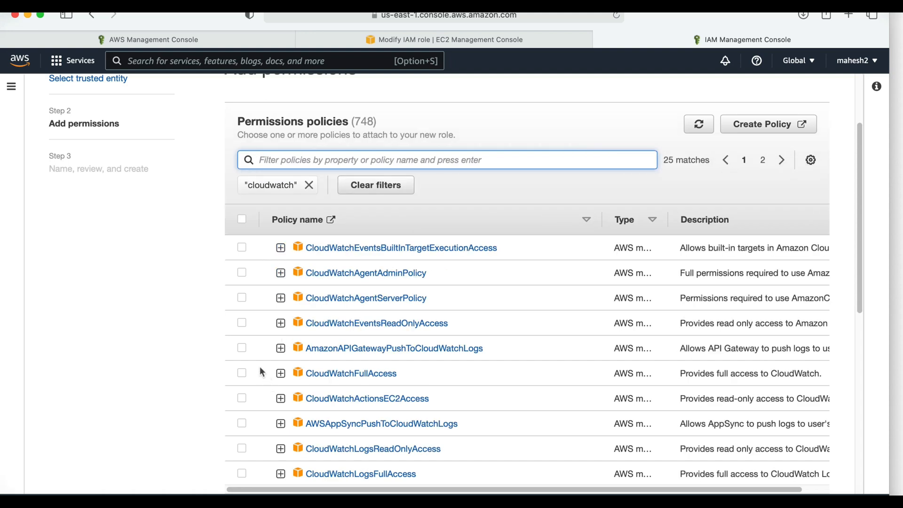
left_click(242, 373)
- Filter the policies by "SSM" only, add AmazonSSMFullAccess to the selection and proceed to the role review
left_click(460, 160)
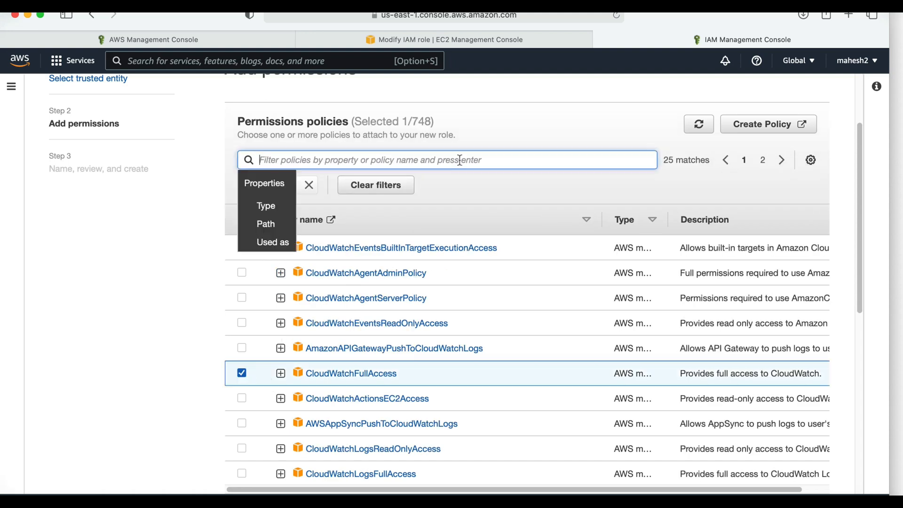
type("SSM")
key("Return")
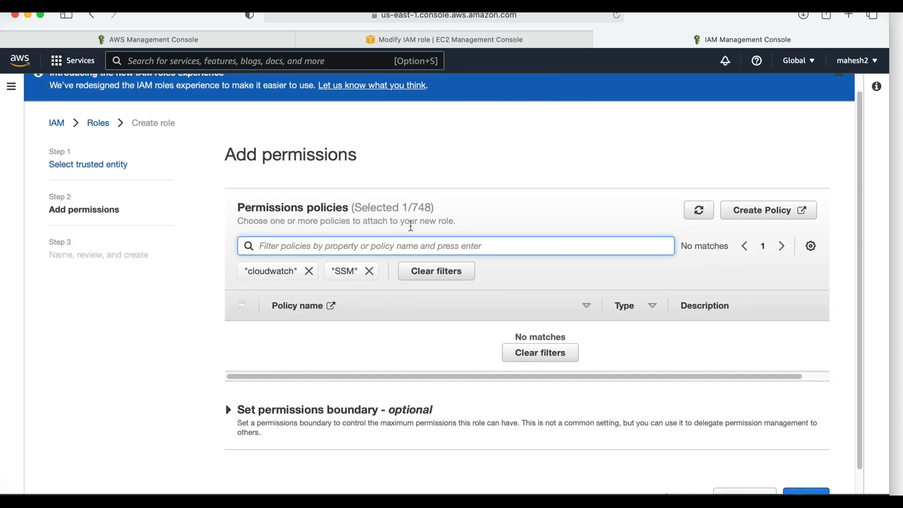
left_click(309, 271)
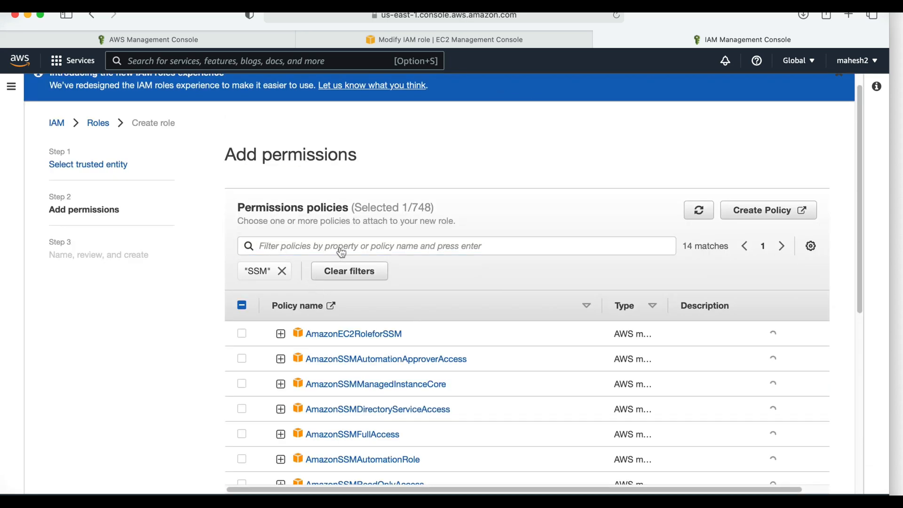
left_click(242, 433)
scroll(732, 306, "down", 10)
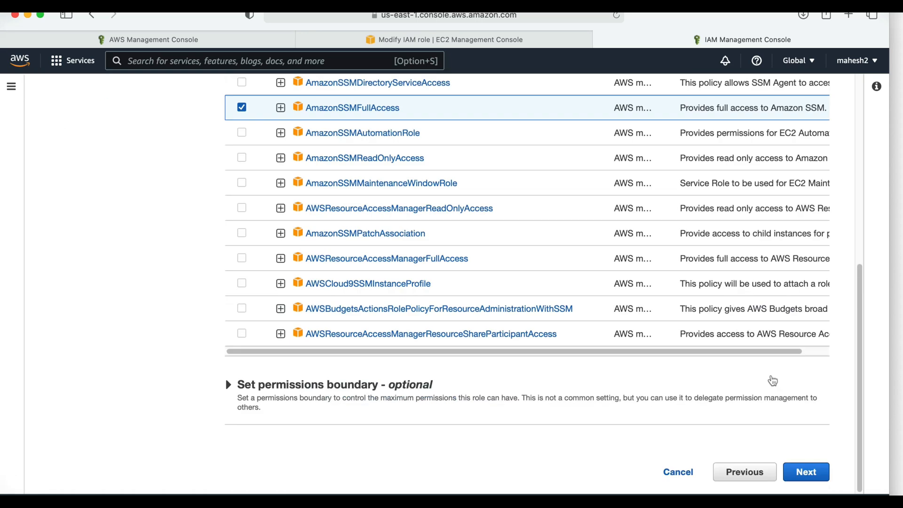
left_click(803, 467)
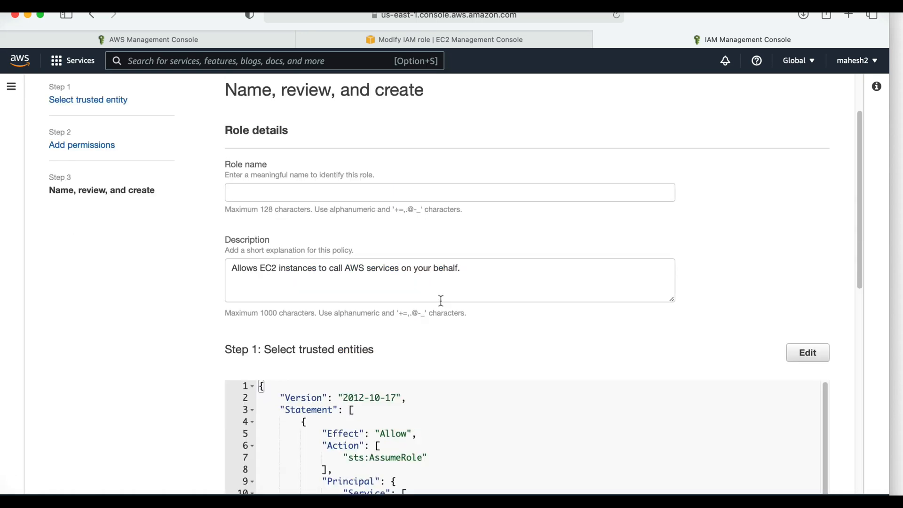
- Name the role IAM_Cloudwatch_Access and create it
left_click(283, 192)
type("IAM")
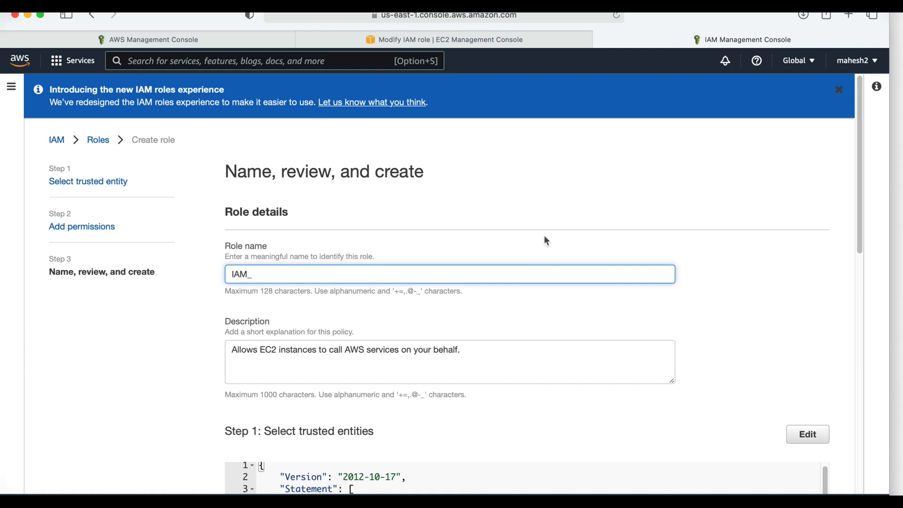
type("_Cloudwatch_Access")
scroll(685, 256, "down", 10)
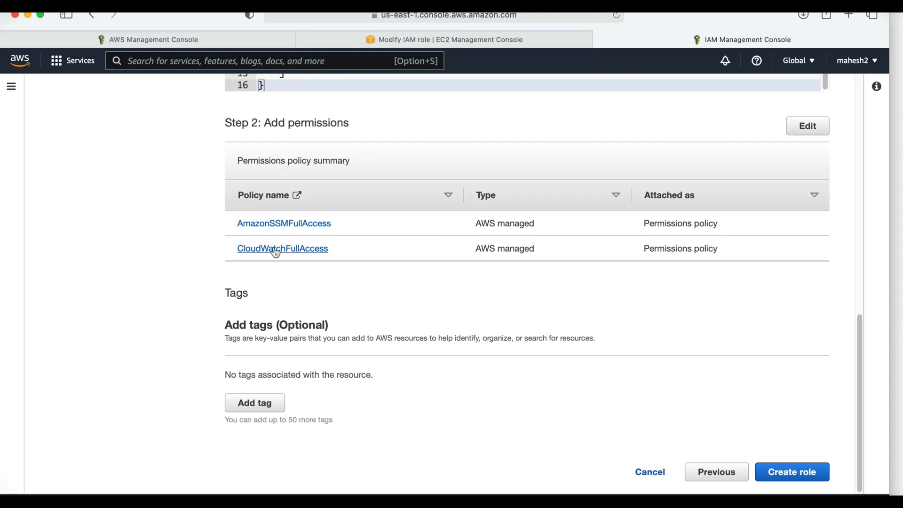
left_click(780, 466)
scroll(784, 428, "down", 9)
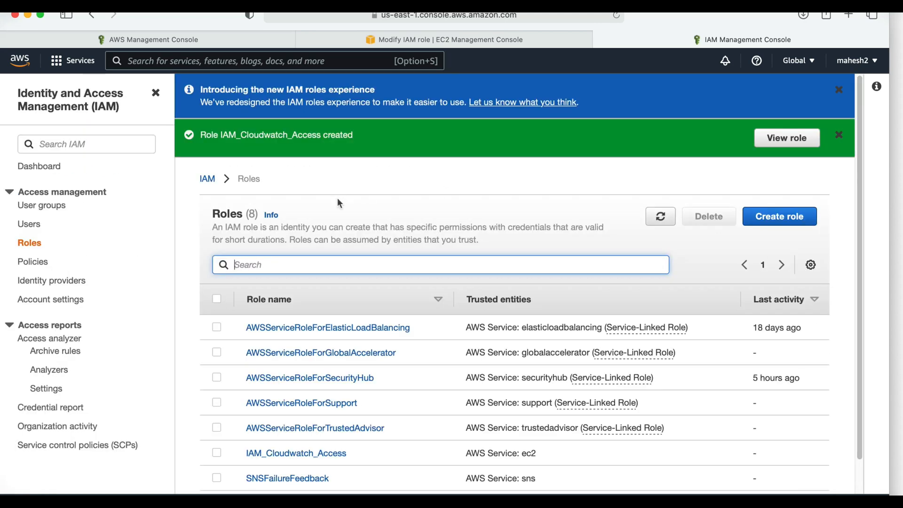
- Back on the instance's IAM role page, refresh the available roles and attach IAM_Cloudwatch_Access to the Ec2_CloudWatch instance
left_click(417, 42)
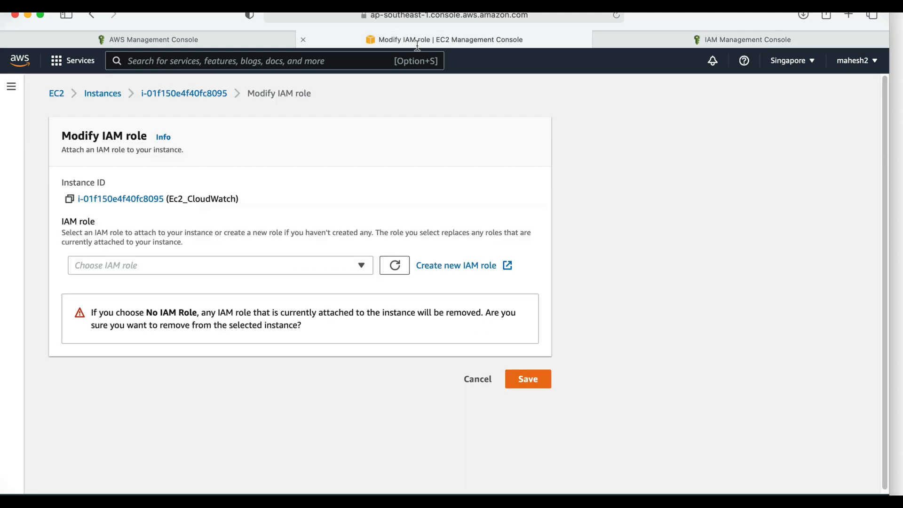
left_click(309, 266)
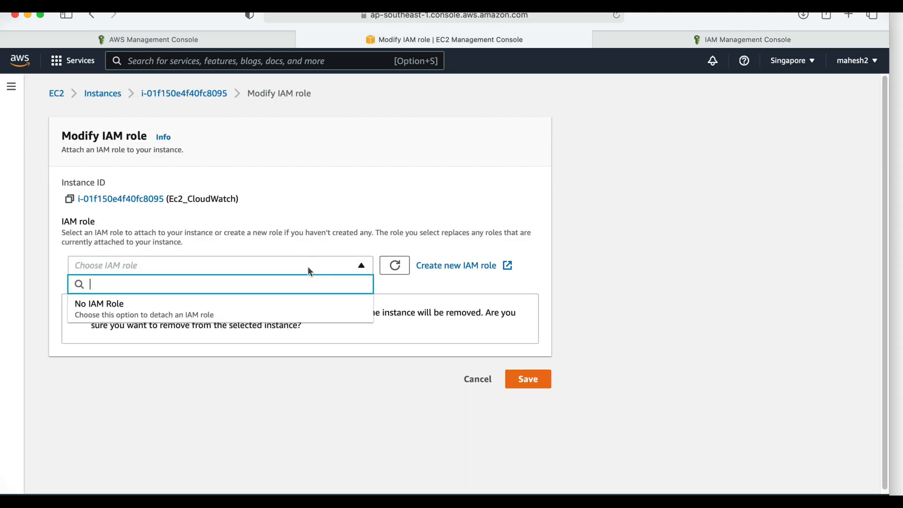
left_click(395, 265)
left_click(344, 267)
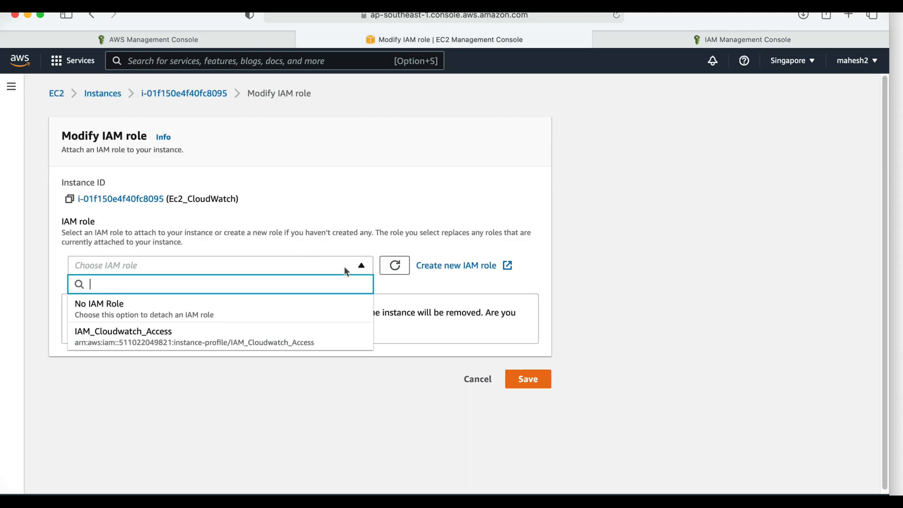
left_click(192, 336)
left_click(540, 321)
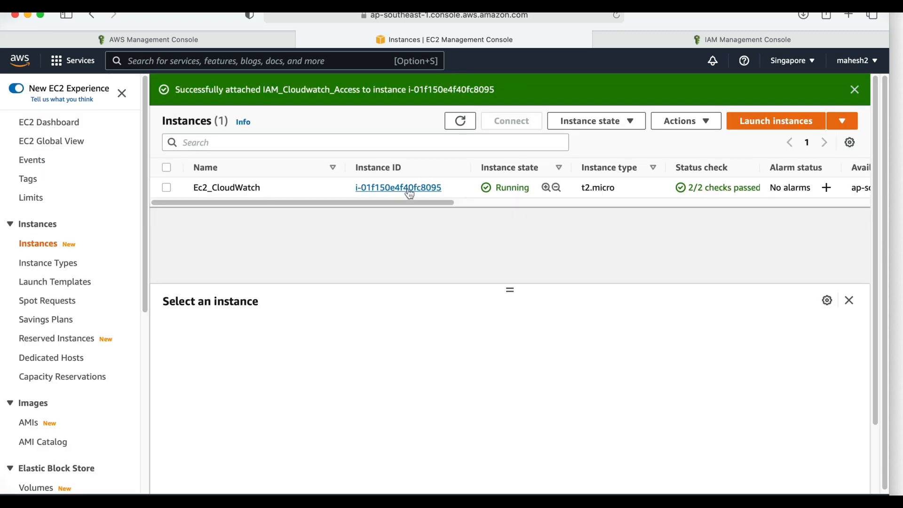
- Open the Ec2_CloudWatch instance and check the IAM role in its security details
left_click(408, 188)
scroll(352, 327, "down", 10)
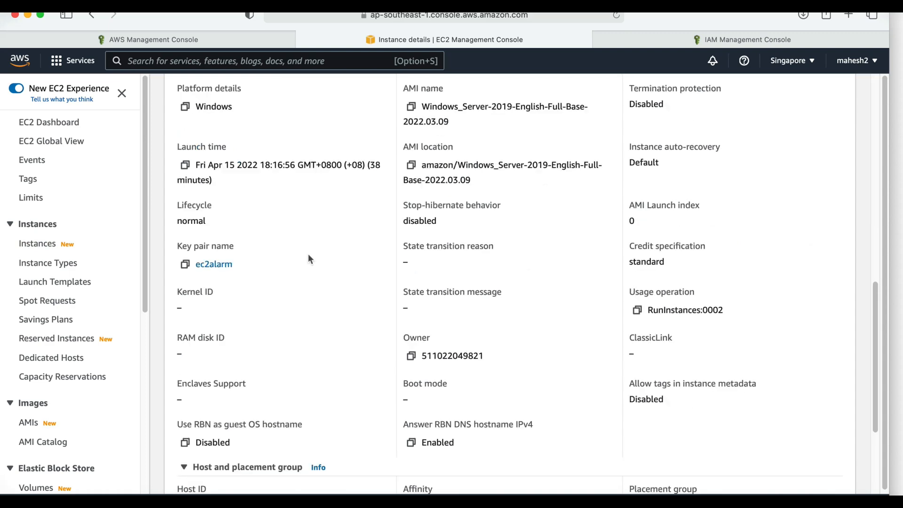
scroll(265, 283, "up", 3)
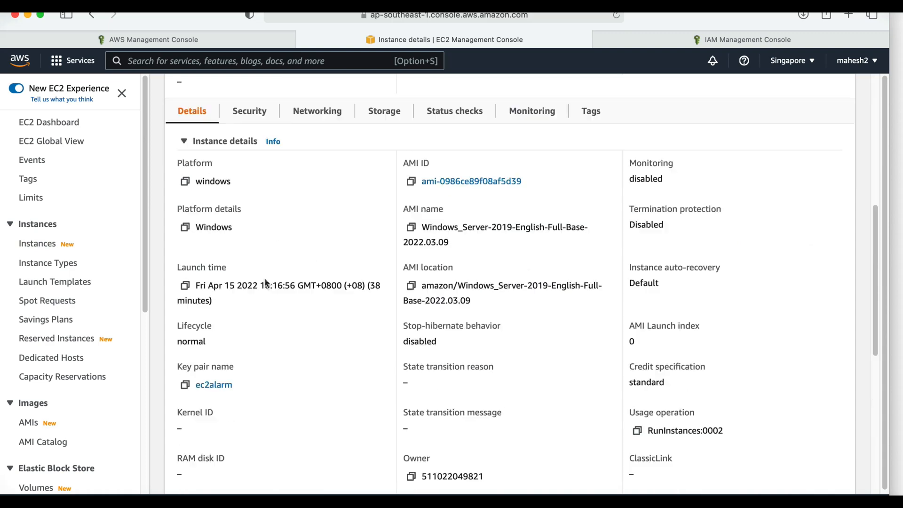
left_click(248, 111)
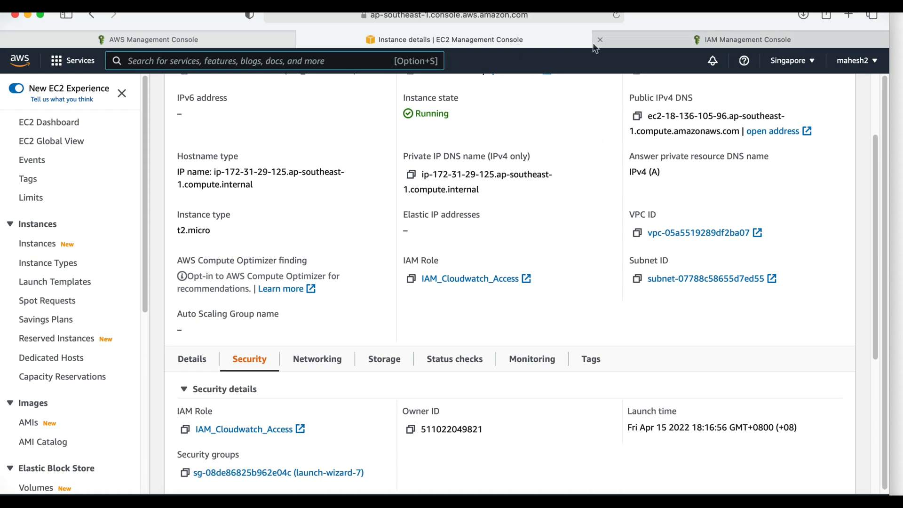
- Search the AWS services for "SSM" and open Systems Manager
key("alt+s")
type("SSM")
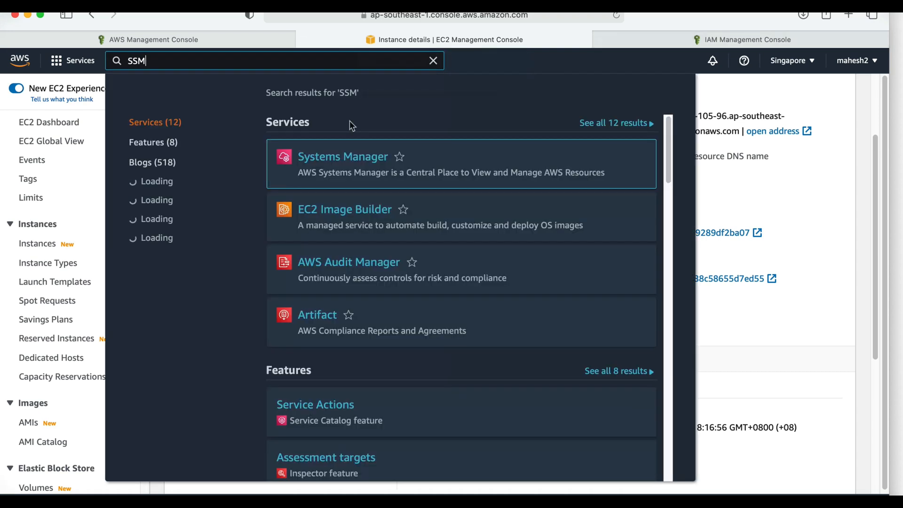
left_click(344, 157)
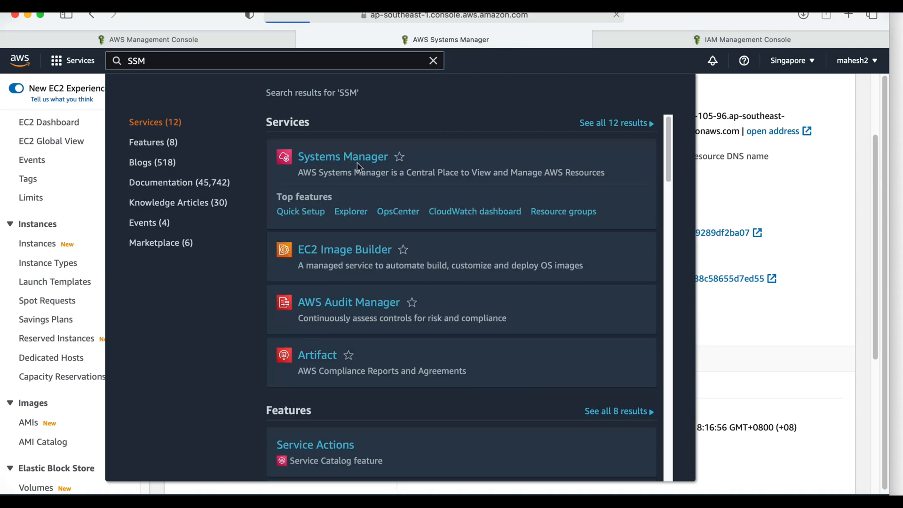
- Go to Run Command in Systems Manager and start a new command
scroll(102, 289, "down", 5)
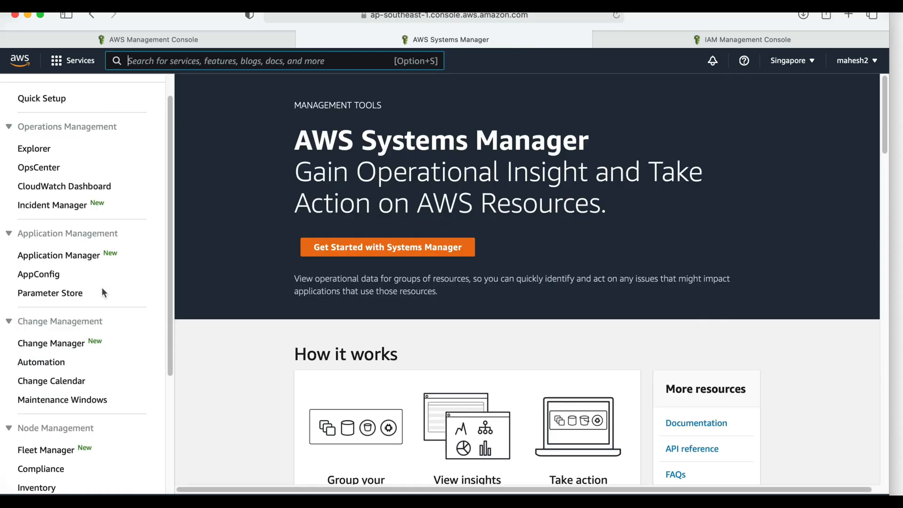
scroll(113, 231, "up", 5)
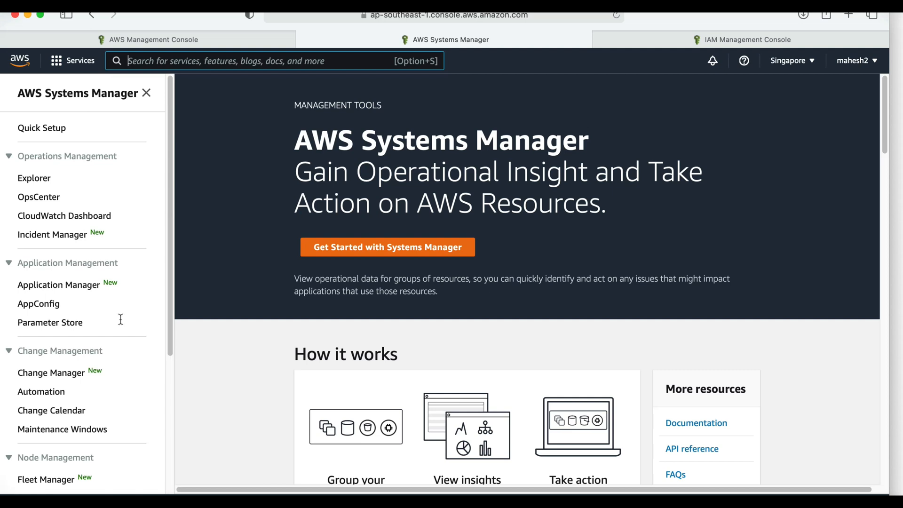
scroll(121, 319, "down", 5)
left_click(47, 373)
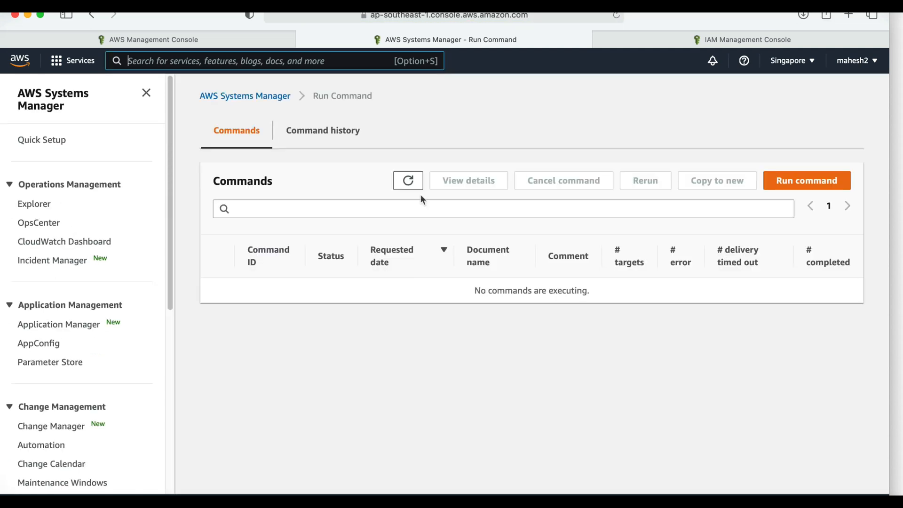
left_click(795, 178)
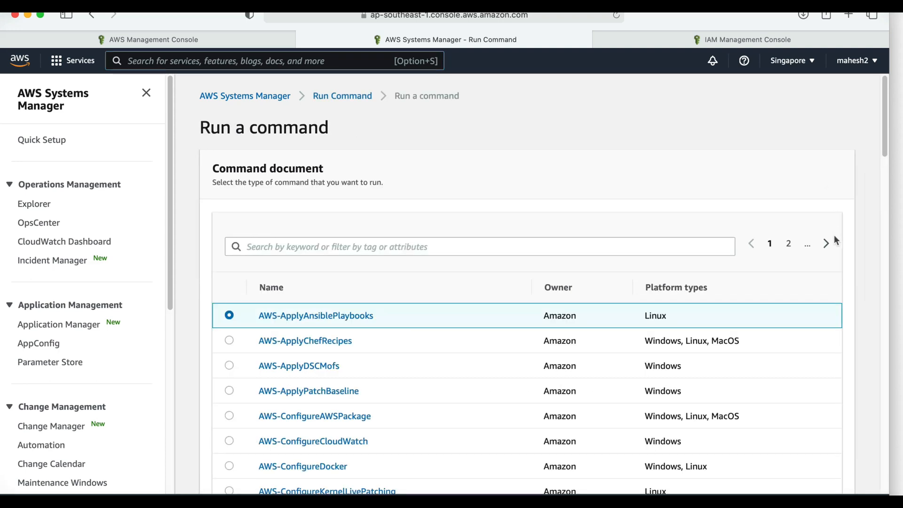
type("package")
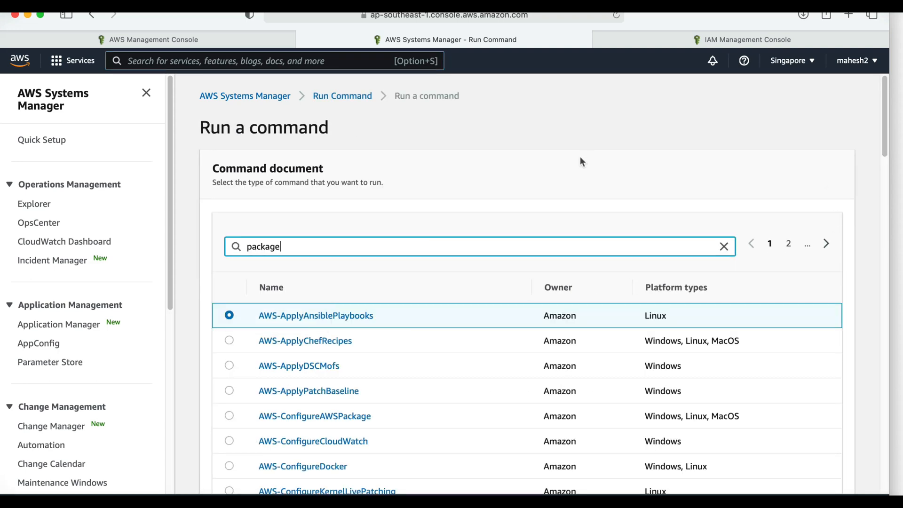
key("Return")
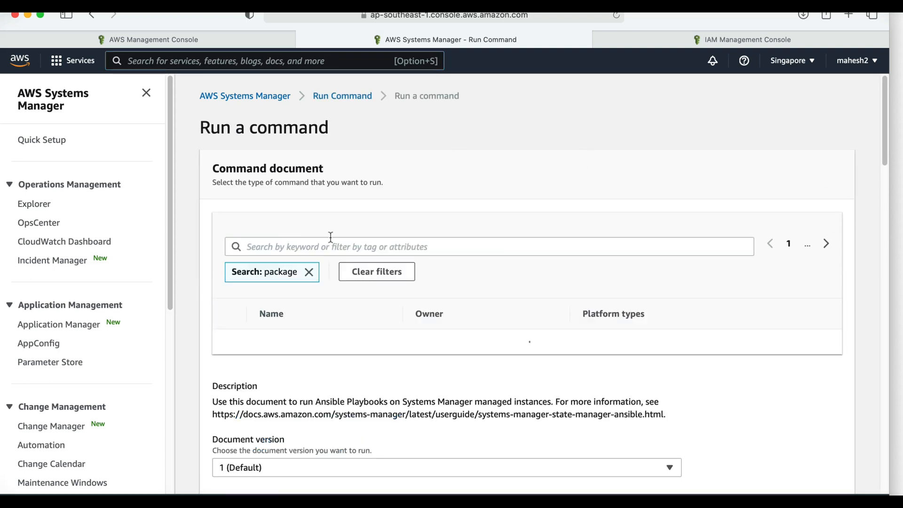
left_click(309, 272)
- Filter the command documents by the keyword "package"
left_click(358, 247)
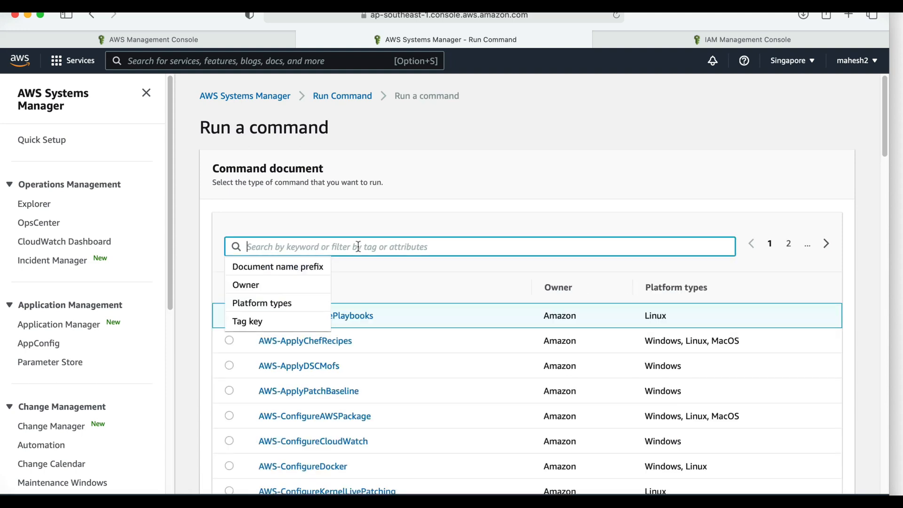
type("package")
key("Return")
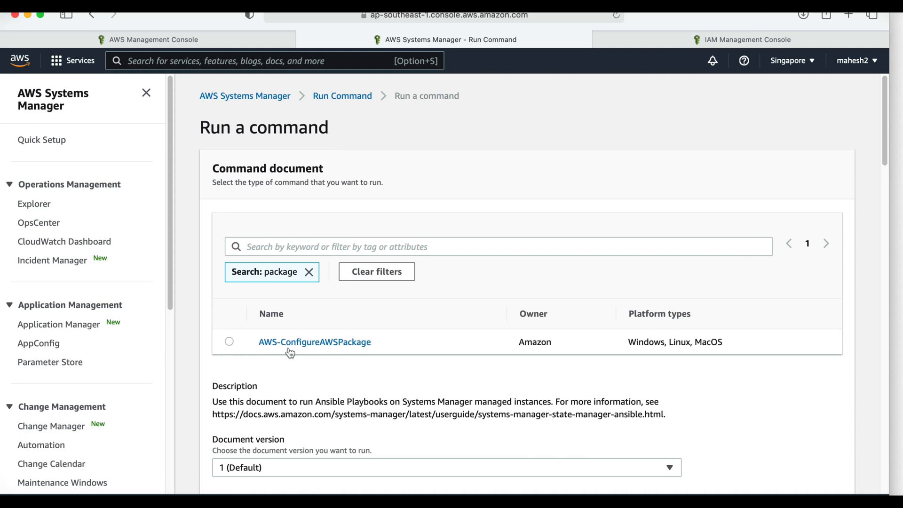
- Run AWS-ConfigureAWSPackage to install the AmazonCloudWatchAgent package on the manually chosen instance, and refresh the command status
left_click(229, 342)
scroll(447, 358, "down", 5)
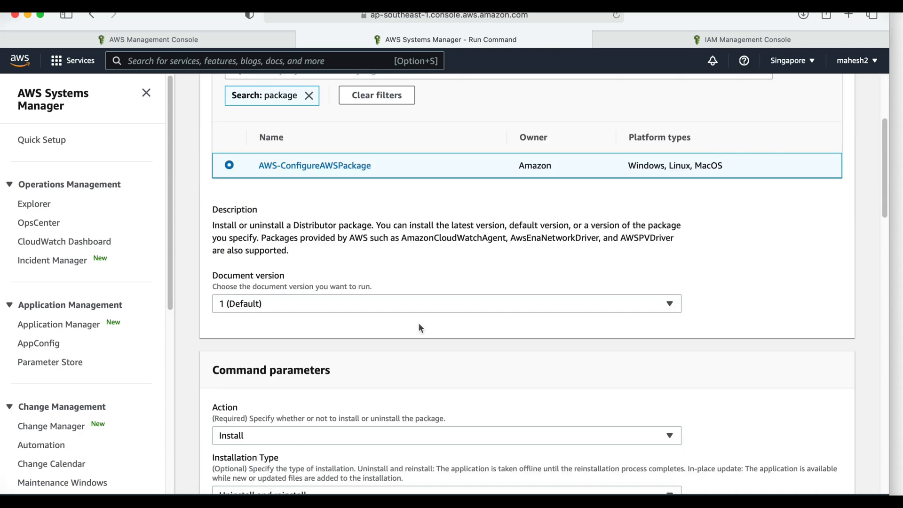
scroll(345, 361, "down", 3)
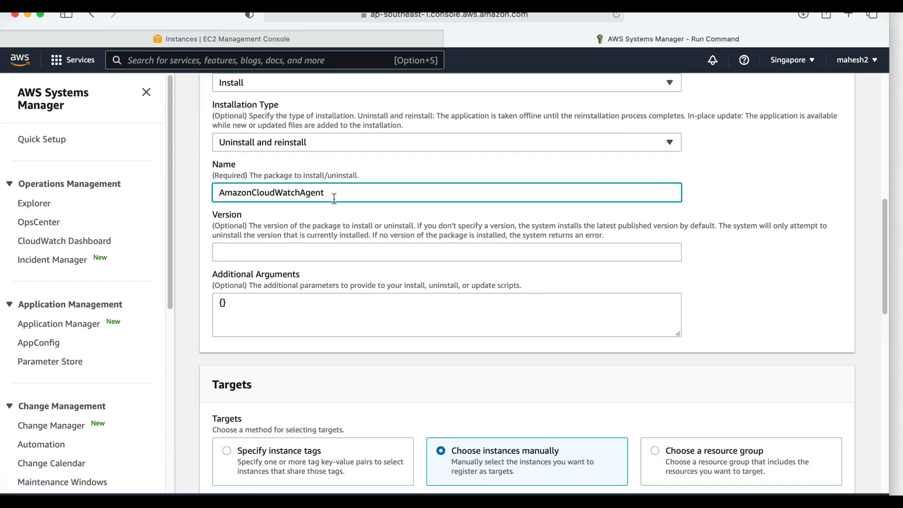
scroll(701, 331, "down", 10)
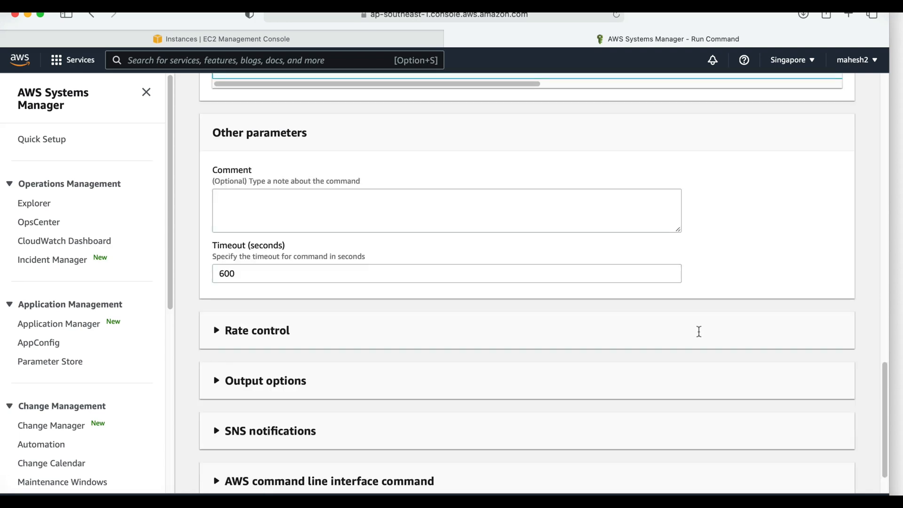
left_click(845, 470)
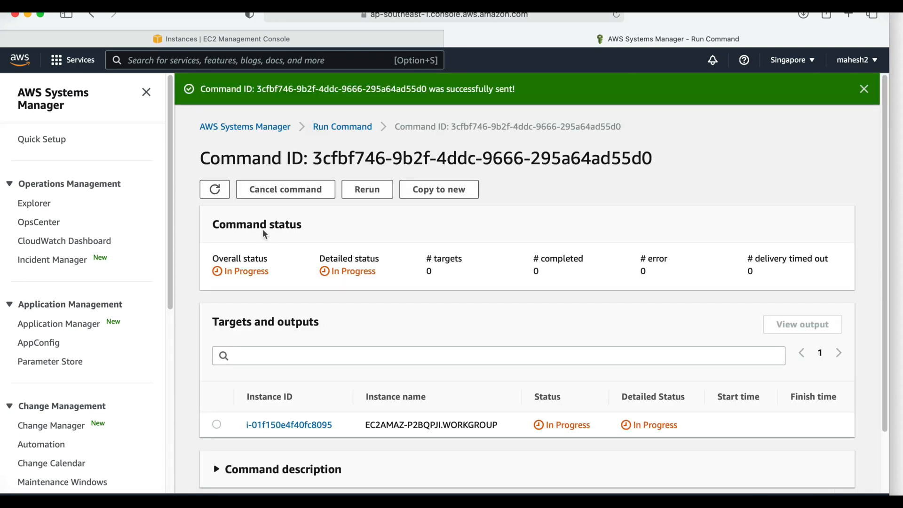
left_click(215, 190)
left_click(215, 190)
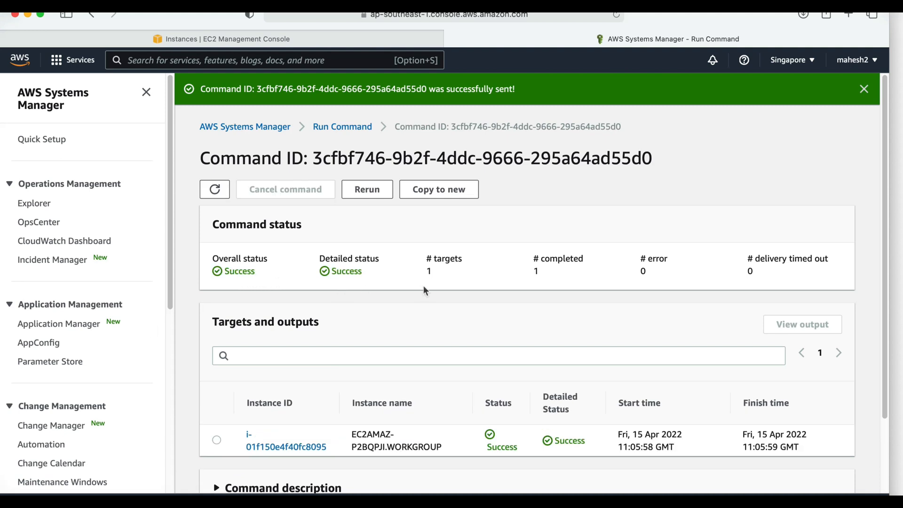
- Switch to the instance's remote Windows desktop and check the Amazon CloudWatch Agent entry in the Services console
left_click(767, 506)
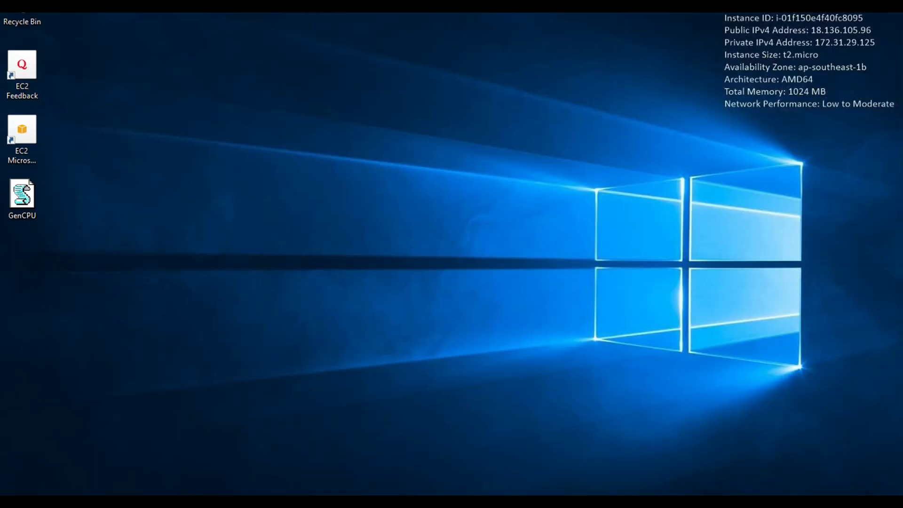
left_click(43, 505)
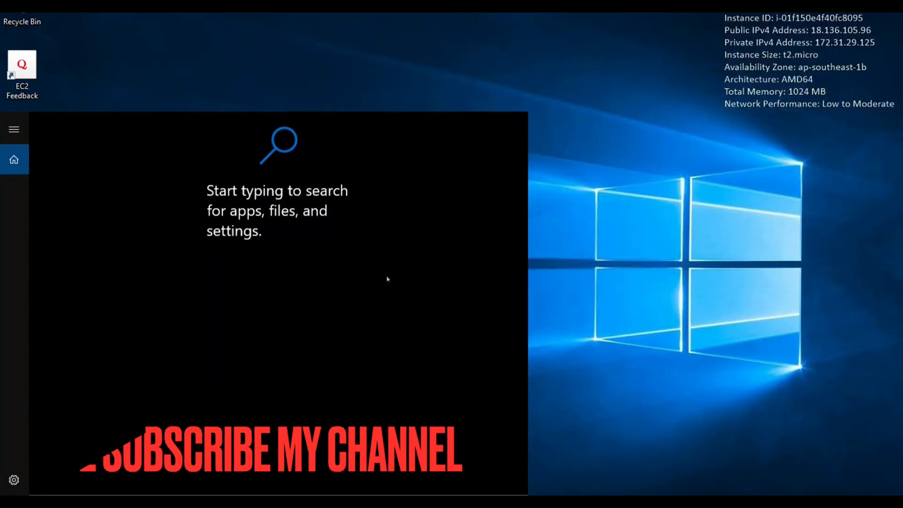
type("services")
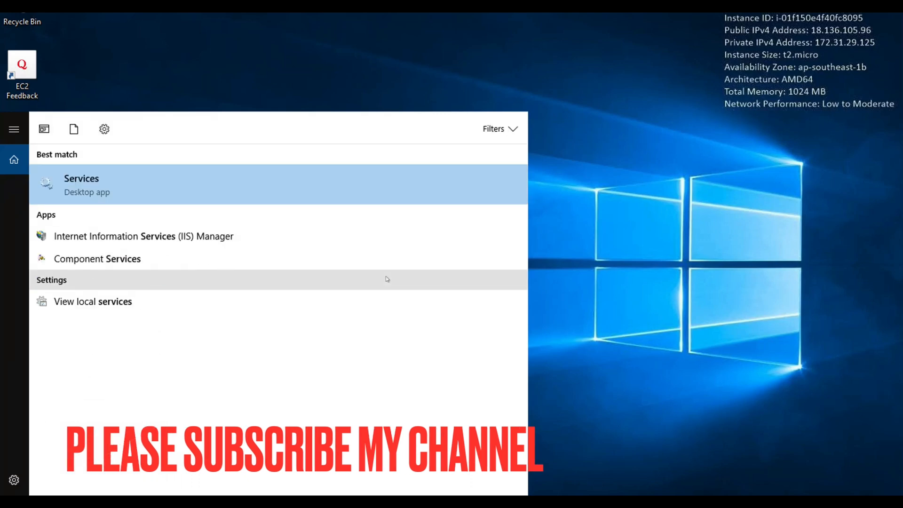
left_click(173, 182)
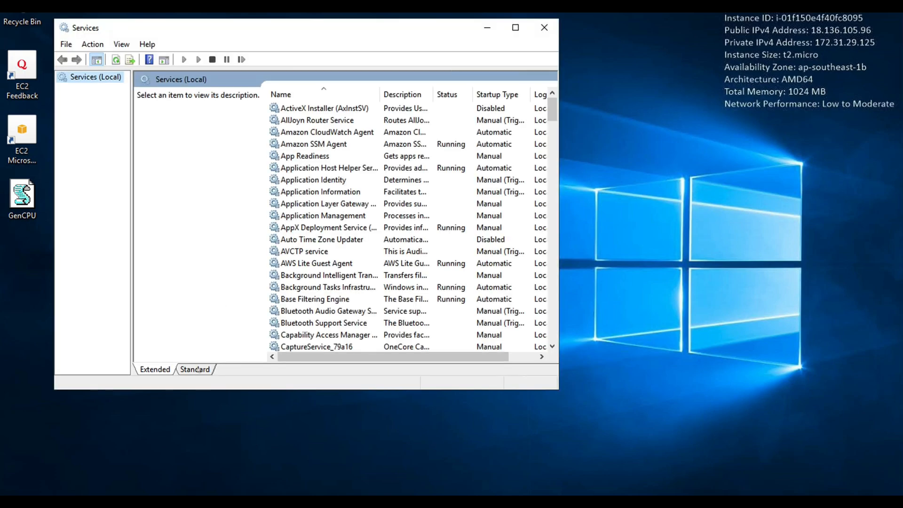
left_click(196, 370)
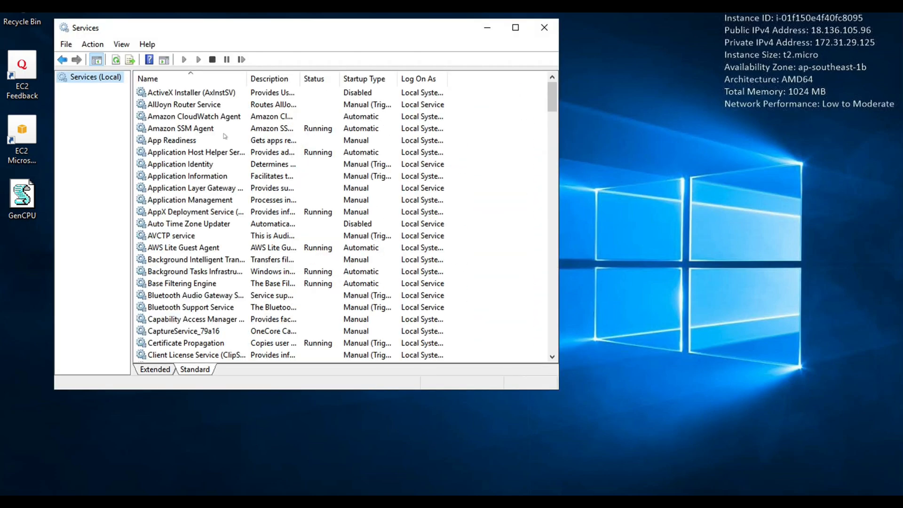
double_click(247, 79)
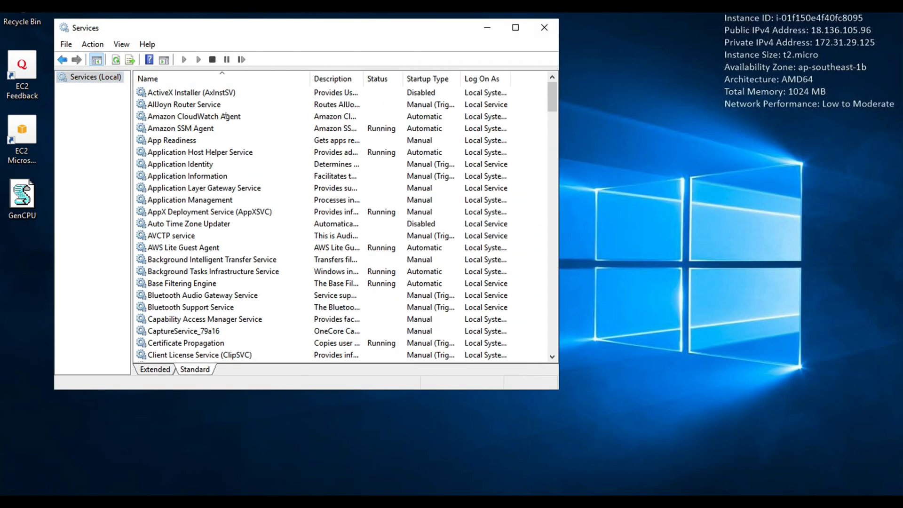
left_click(225, 116)
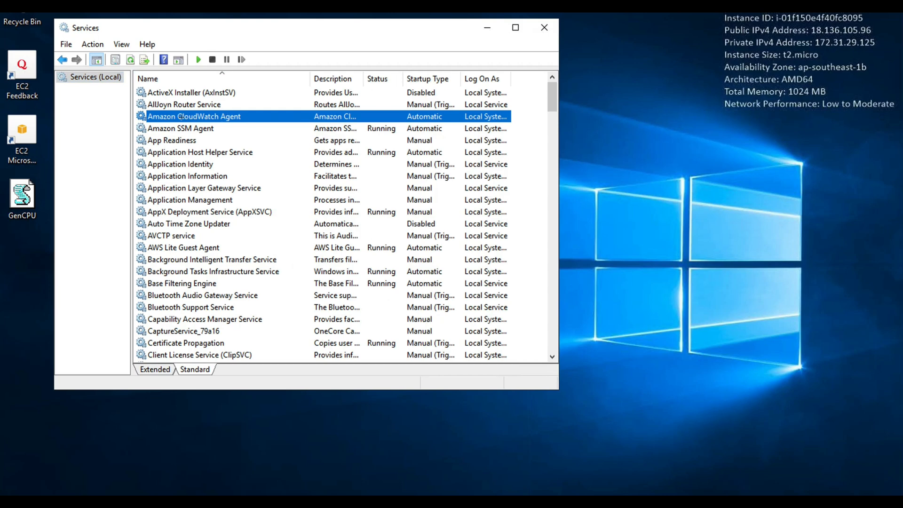
left_click(545, 26)
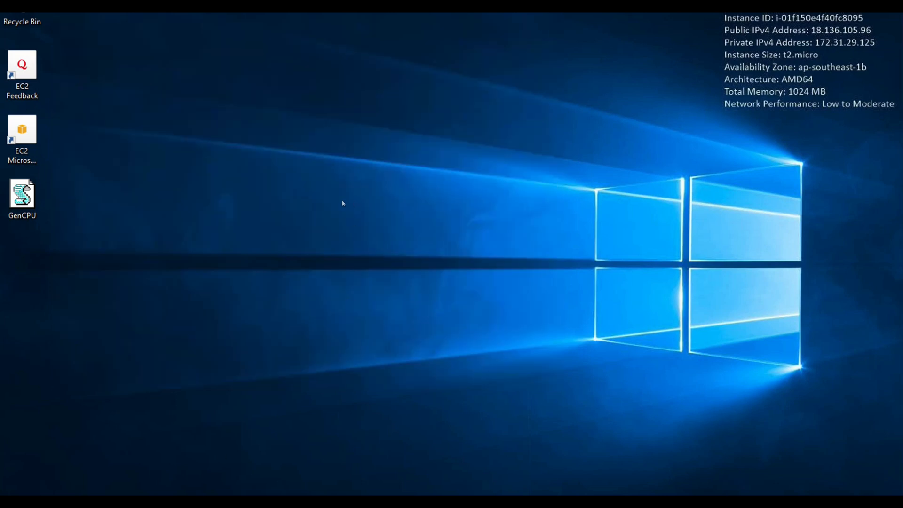
- Browse to C:\Program Files\Amazon\AmazonCloudWatchAgent in File Explorer and locate the amazon-cloudwatch-agent-config-wizard application and its folder path
key("super+e")
left_click(129, 262)
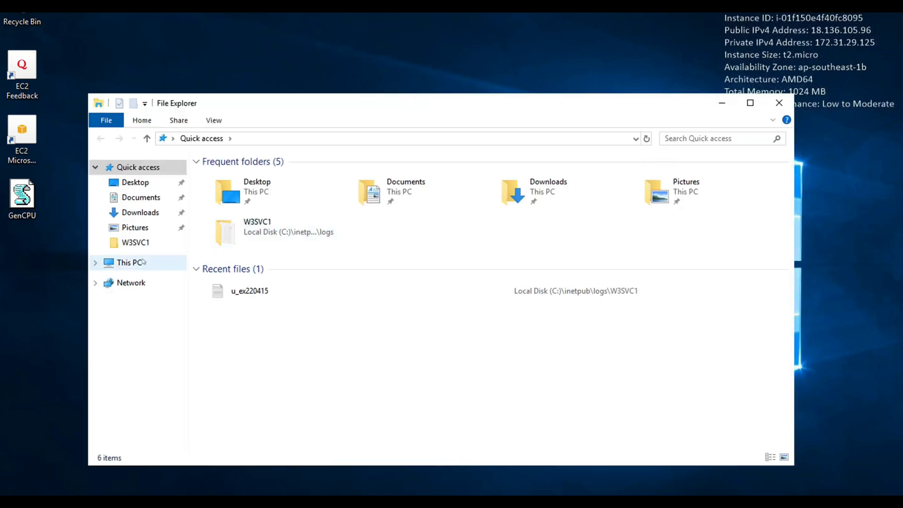
double_click(254, 308)
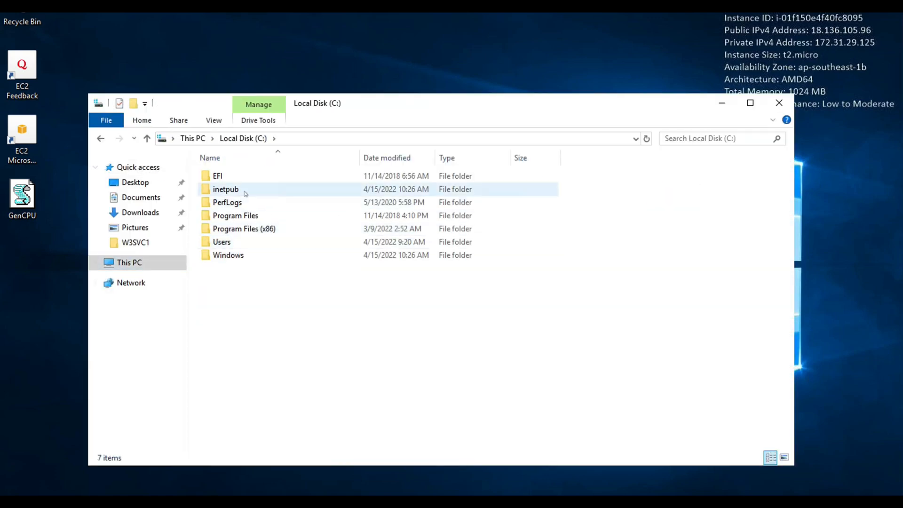
double_click(237, 215)
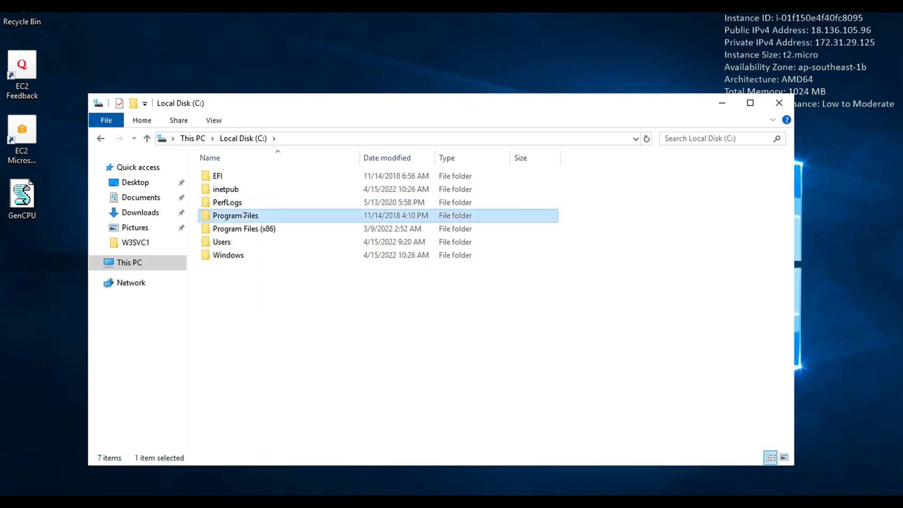
double_click(258, 177)
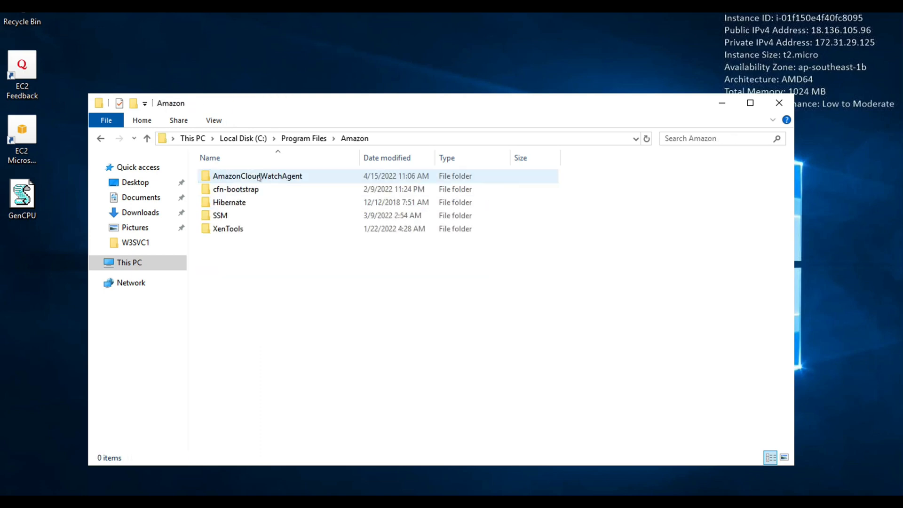
double_click(295, 180)
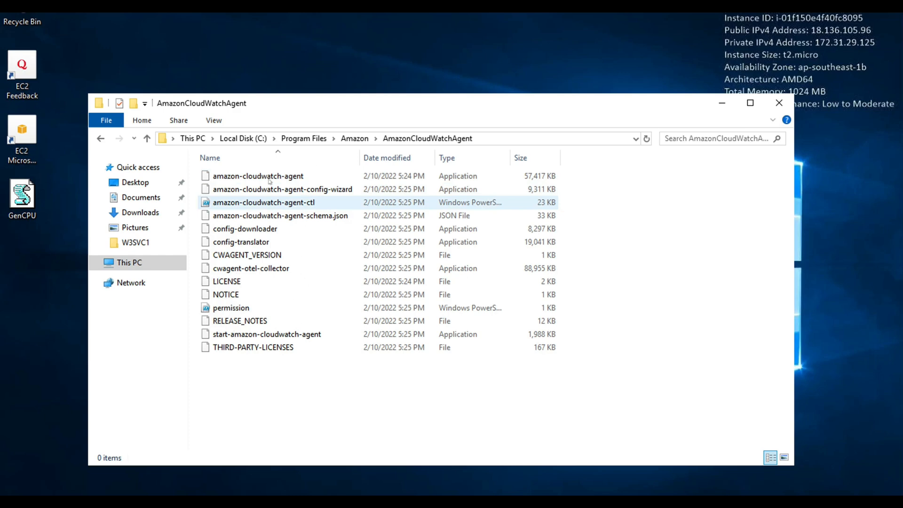
left_click(282, 190)
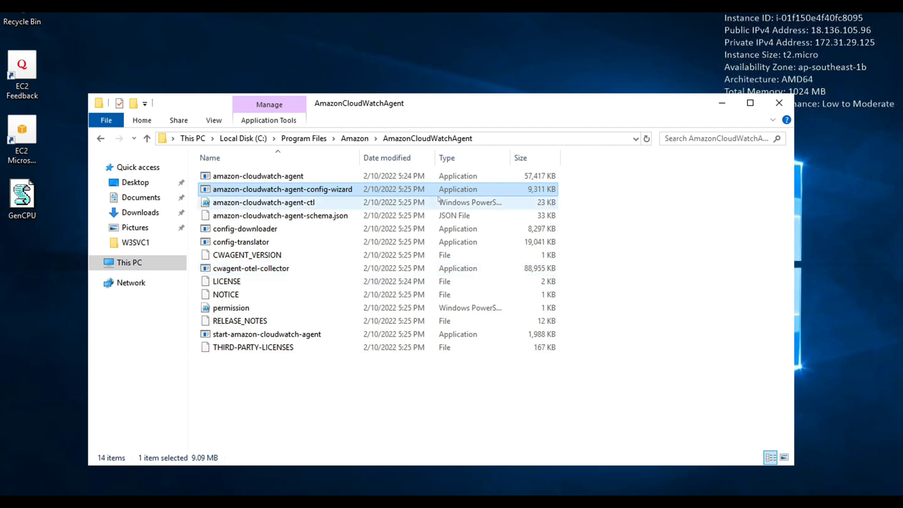
left_click(495, 139)
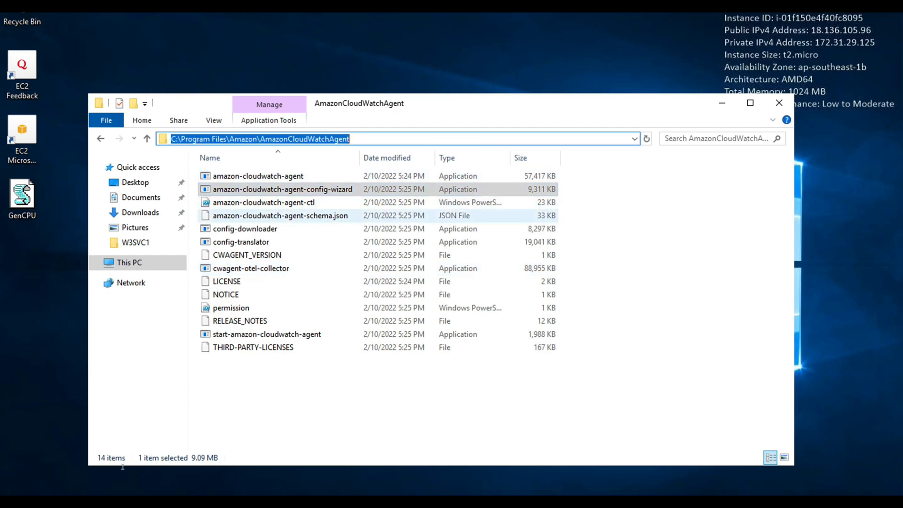
- Search Windows for "power" and open Windows PowerShell as administrator
left_click(43, 504)
type("power")
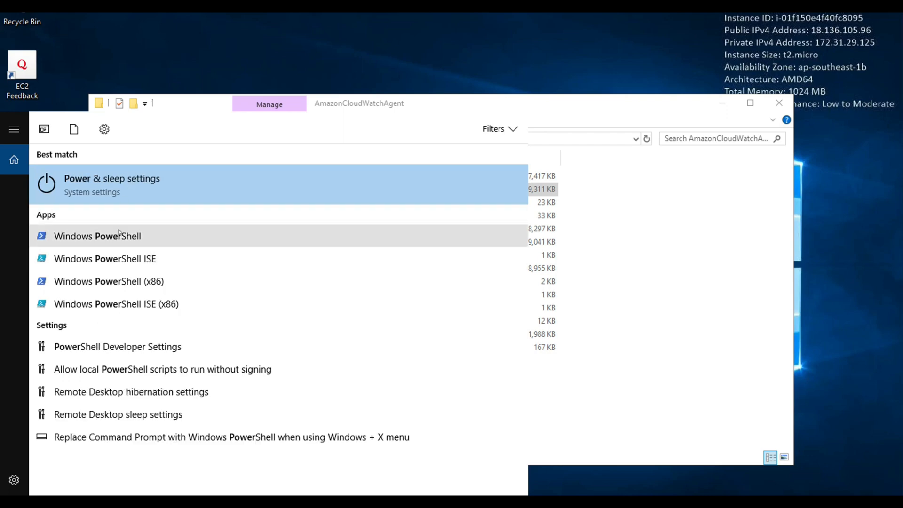
right_click(121, 235)
left_click(198, 242)
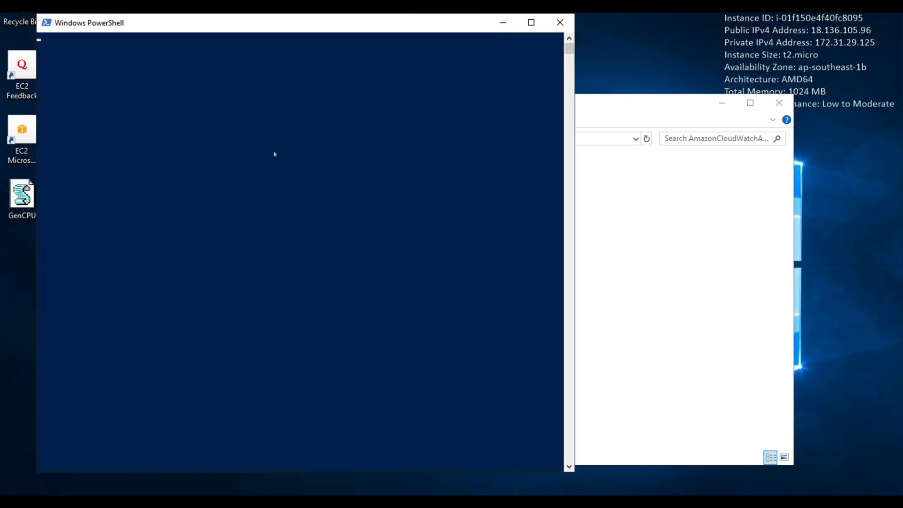
left_click_drag(290, 27, 395, 30)
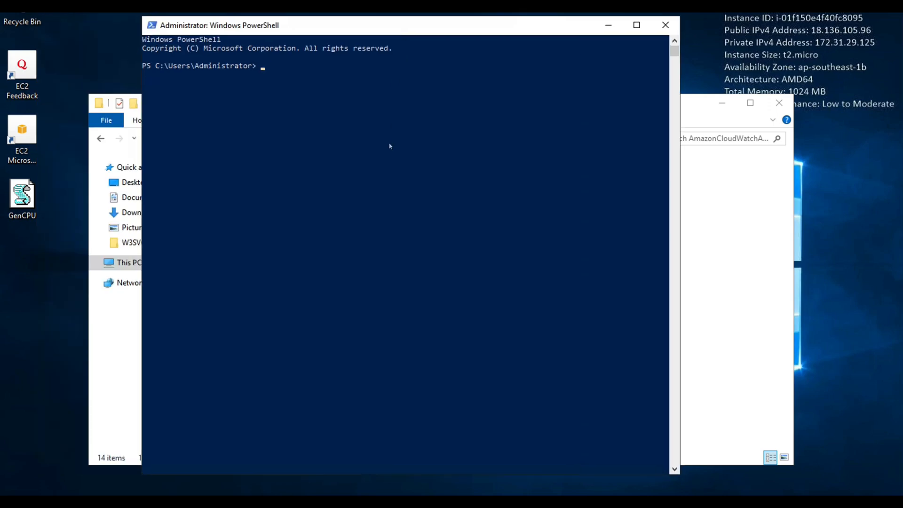
- Change the PowerShell working directory to the root of drive C
left_click(359, 139)
key("Return")
key("Return")
key("Return")
type("cd\\")
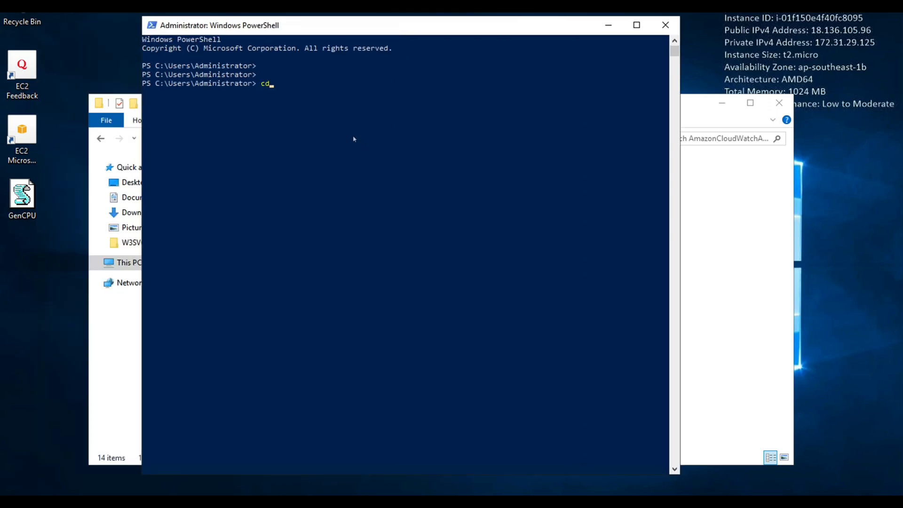
key("Return")
- Change to the Program Files\Amazon\AmazonCloudWatchAgent directory and clear the console
type("cd pr")
key("Tab")
type("am")
key("Tab")
type("am")
key("Tab")
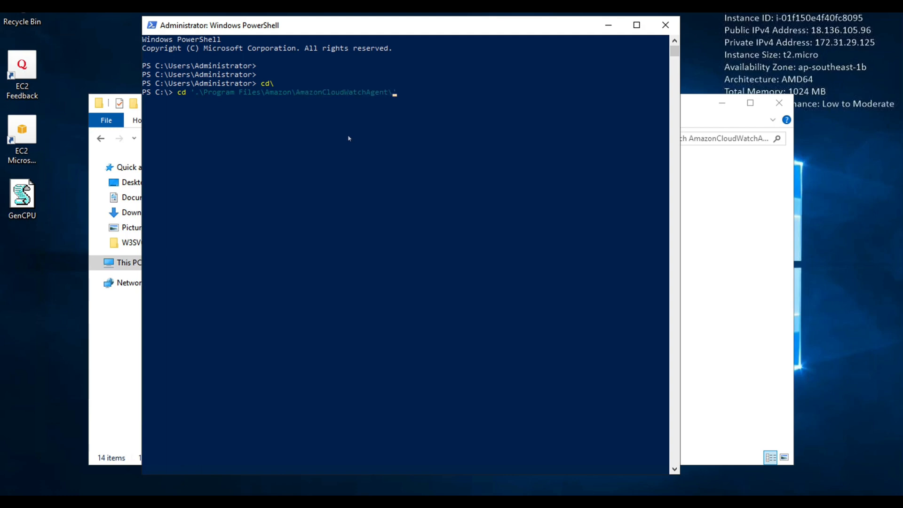
key("Return")
type("cls")
key("Return")
key("Return")
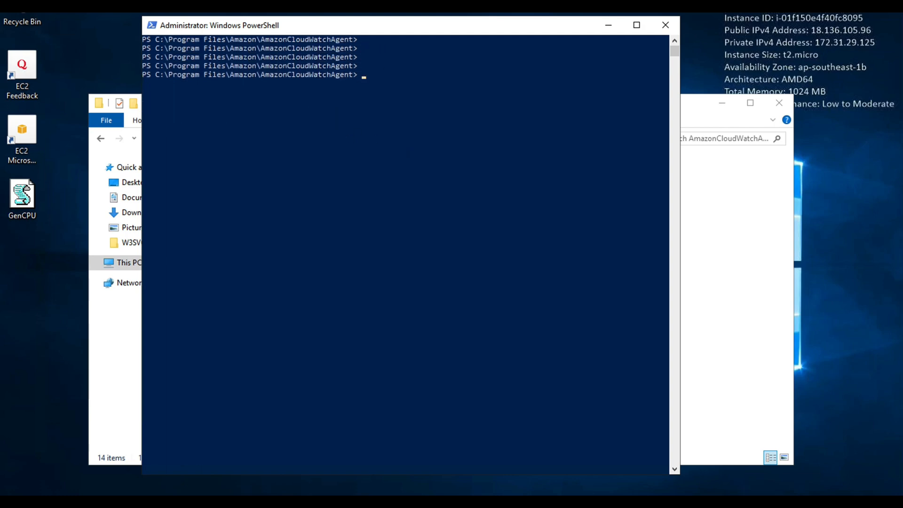
- Run .\amazon-cloudwatch-agent-config-wizard.exe and choose windows as the operating system and EC2 as the host type
left_click_drag(324, 22, 565, 73)
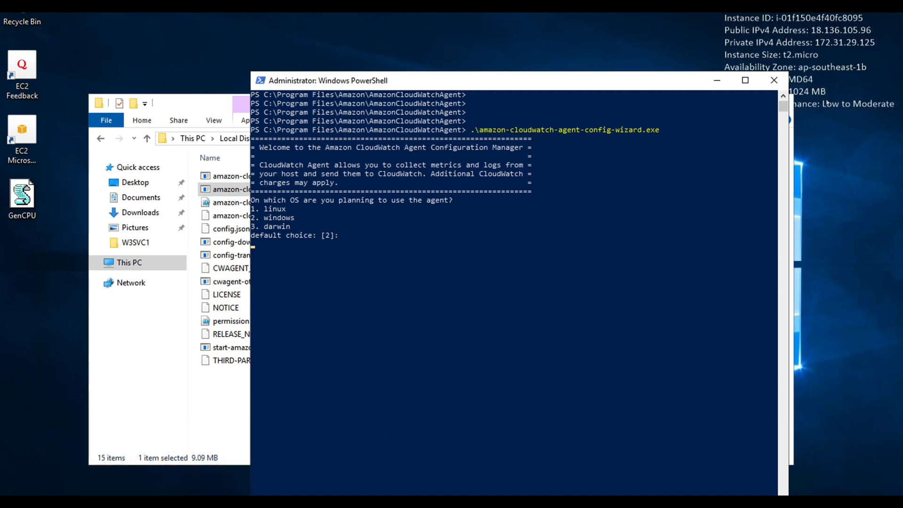
type("2")
key("Return")
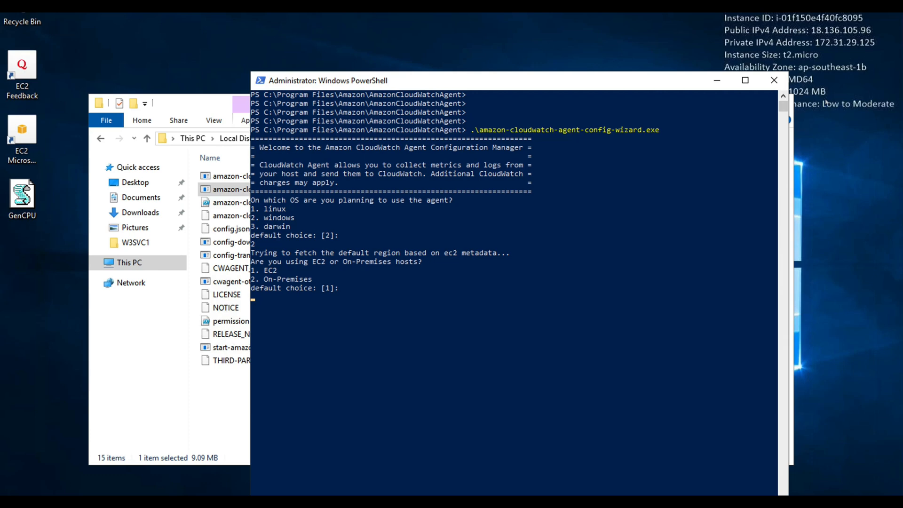
type("1")
key("Return")
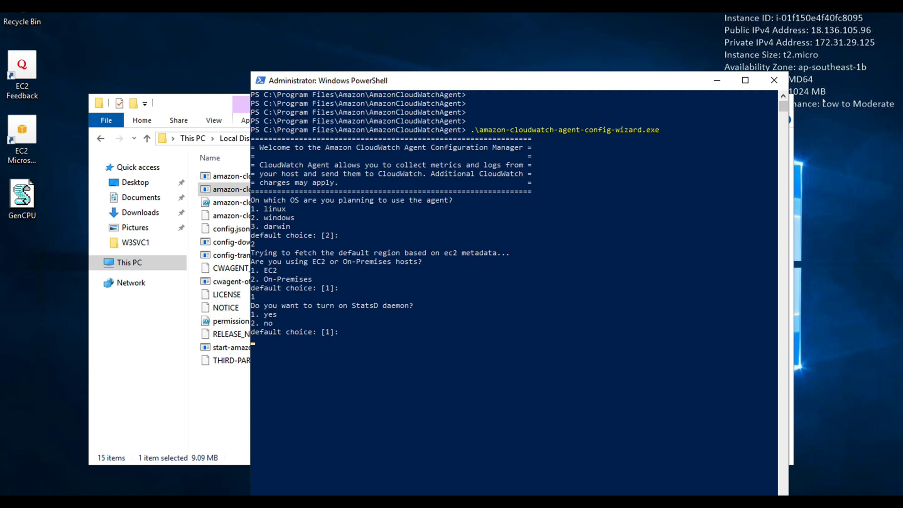
- Answer no to turning on the StatsD daemon and to importing an existing CloudWatch Log Agent configuration file
type("2")
key("Return")
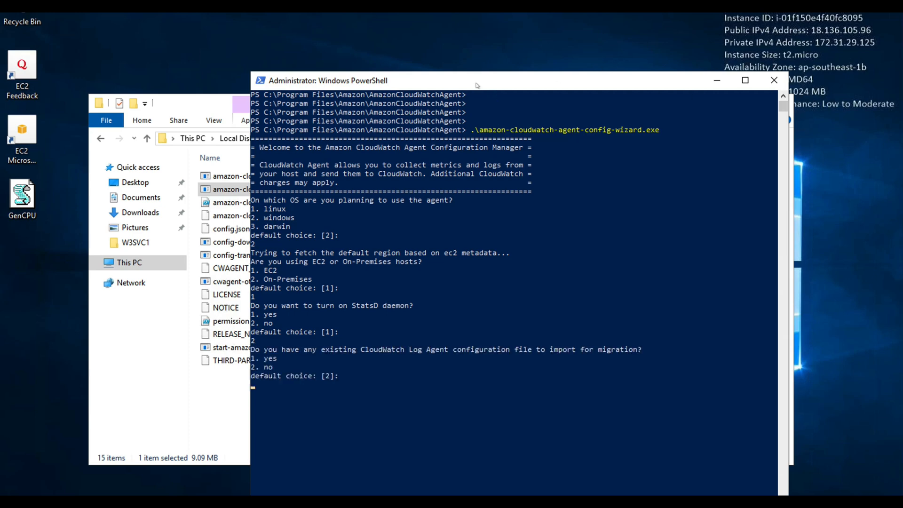
left_click_drag(478, 84, 479, 6)
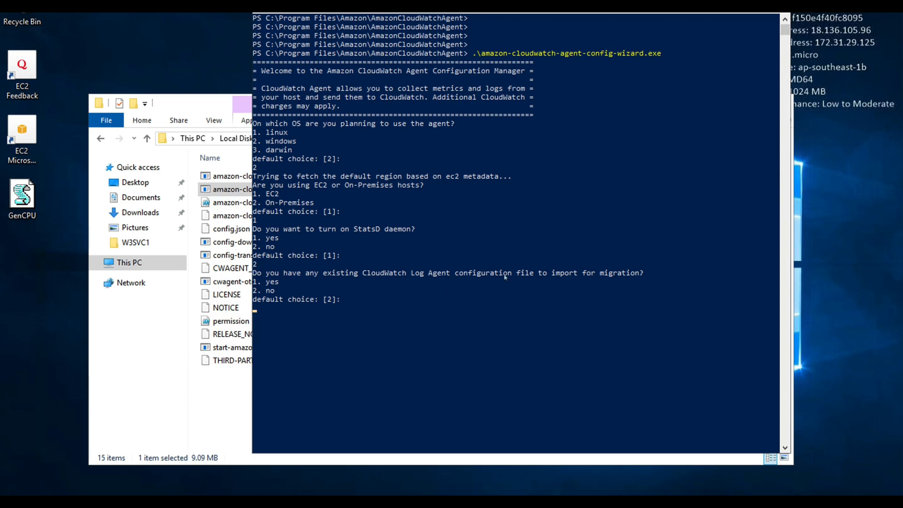
type("2")
key("Return")
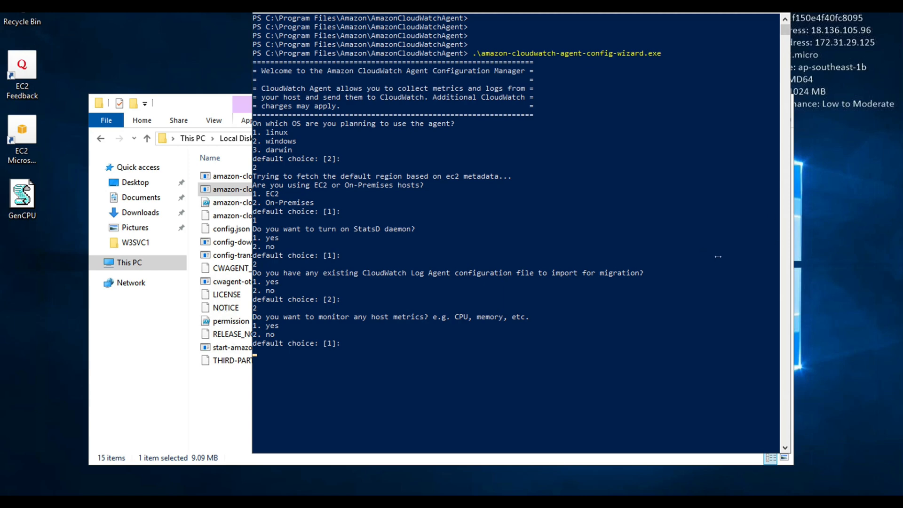
- Answer yes to monitoring host metrics, no to per-core CPU metrics, and yes to adding EC2 dimensions to all metrics
type("1")
key("Return")
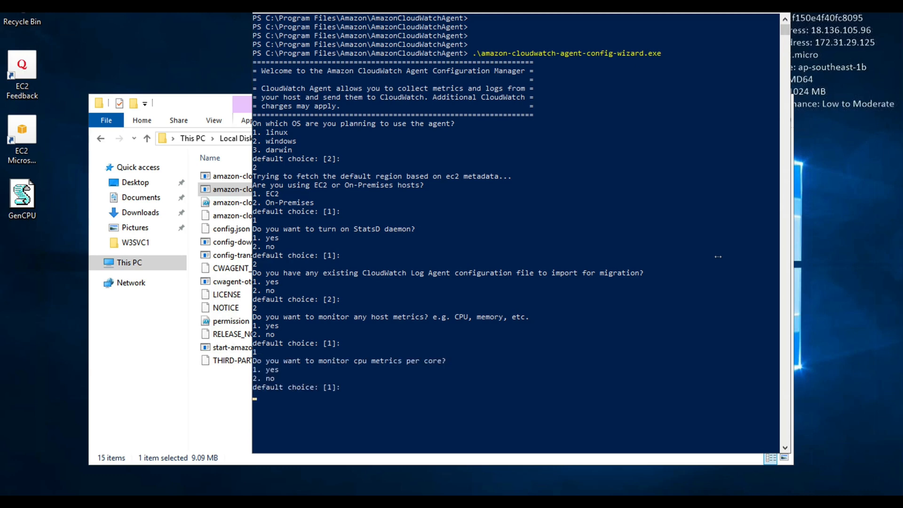
type("2")
key("Return")
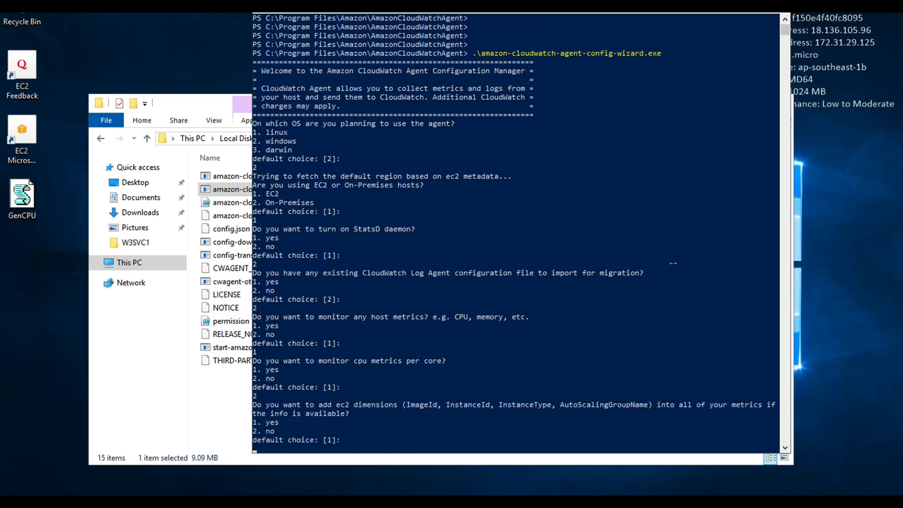
type("1")
key("Return")
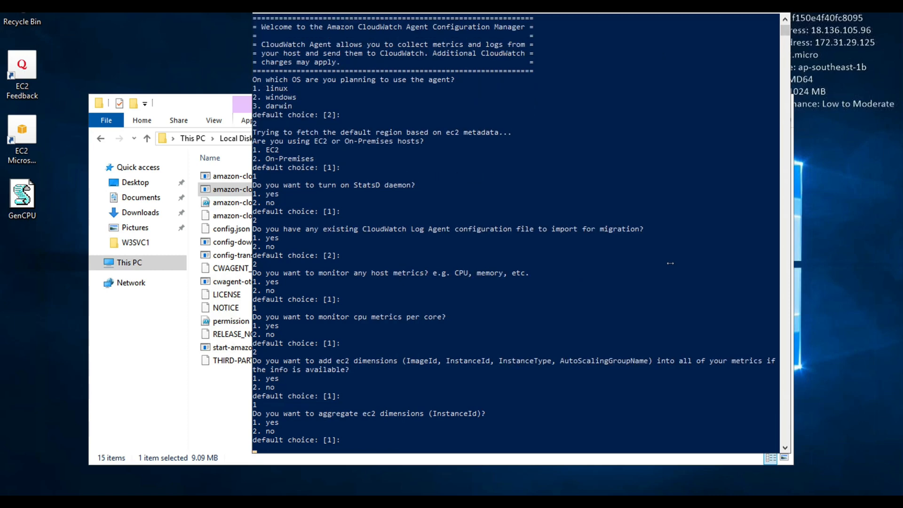
- Answer yes to aggregating EC2 dimensions by InstanceId, choose 60s metric resolution, and select the Advanced default metrics config
type("1")
key("Return")
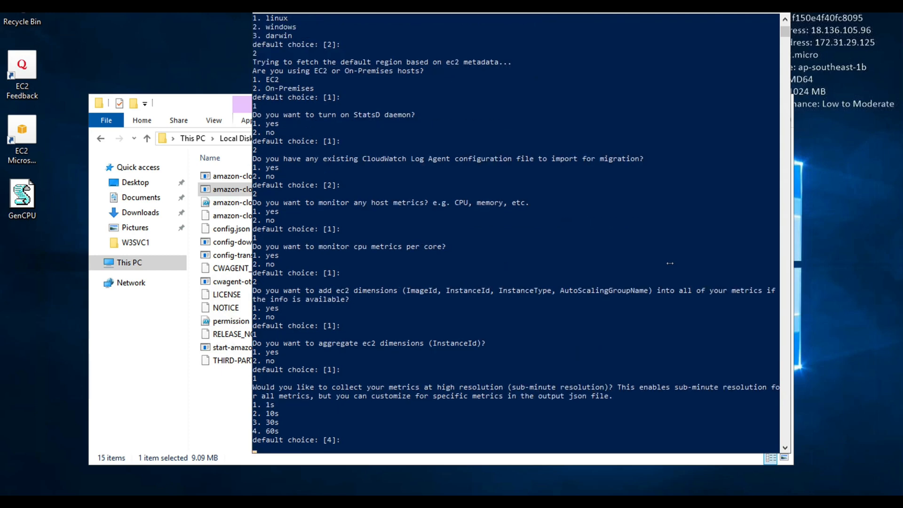
type("4")
key("Return")
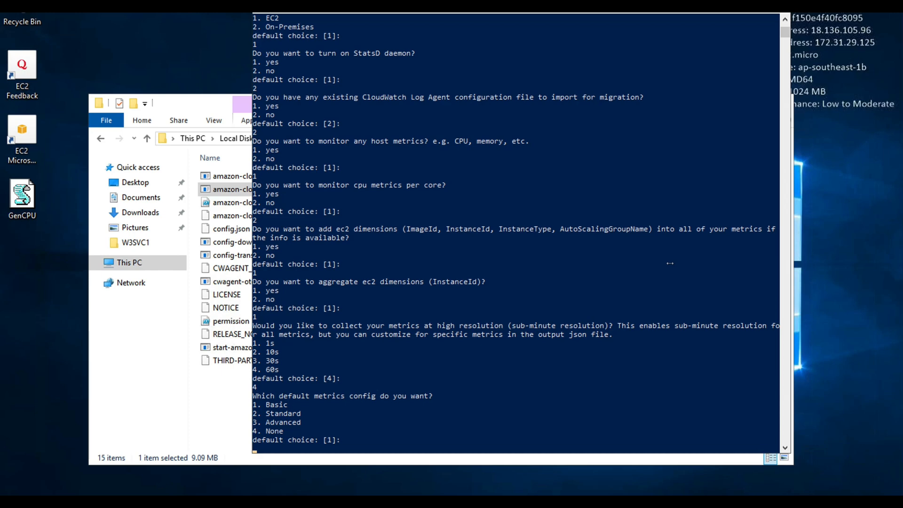
type("3")
key("Return")
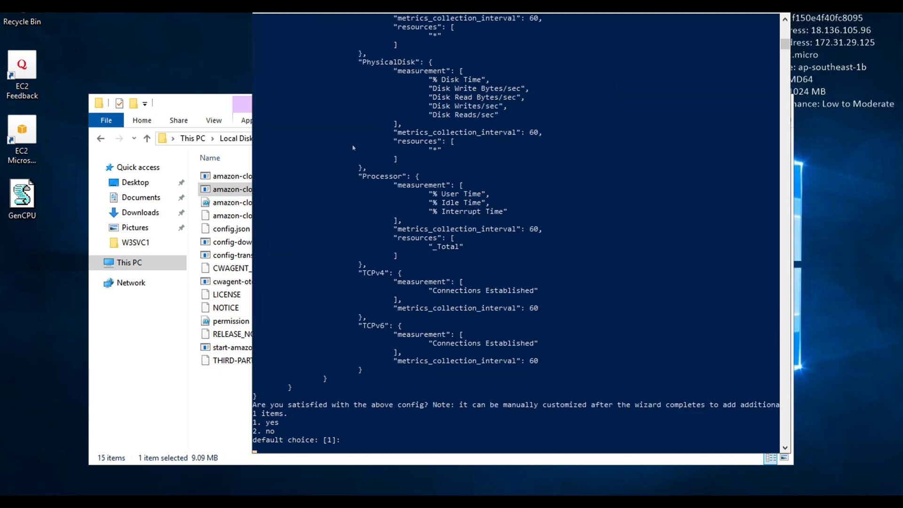
- Review the generated metrics configuration and answer yes to being satisfied with it
scroll(525, 245, "up", 4)
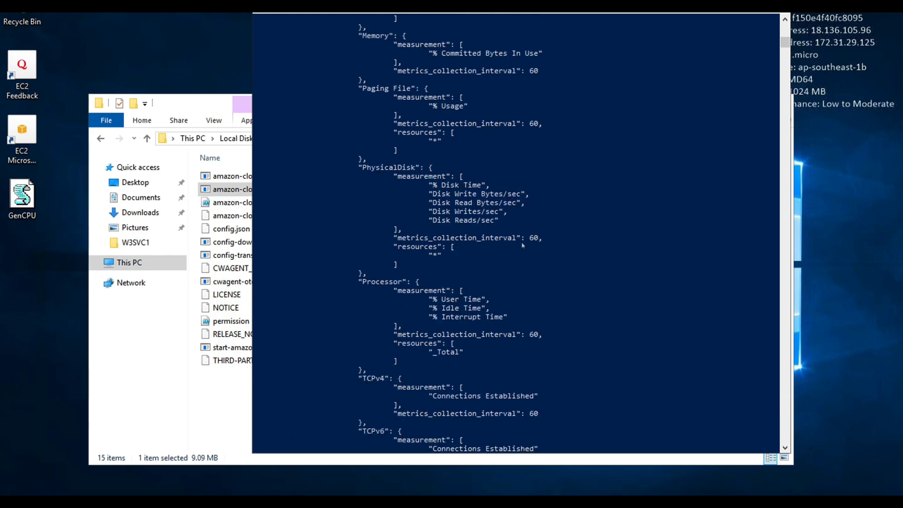
scroll(523, 245, "up", 4)
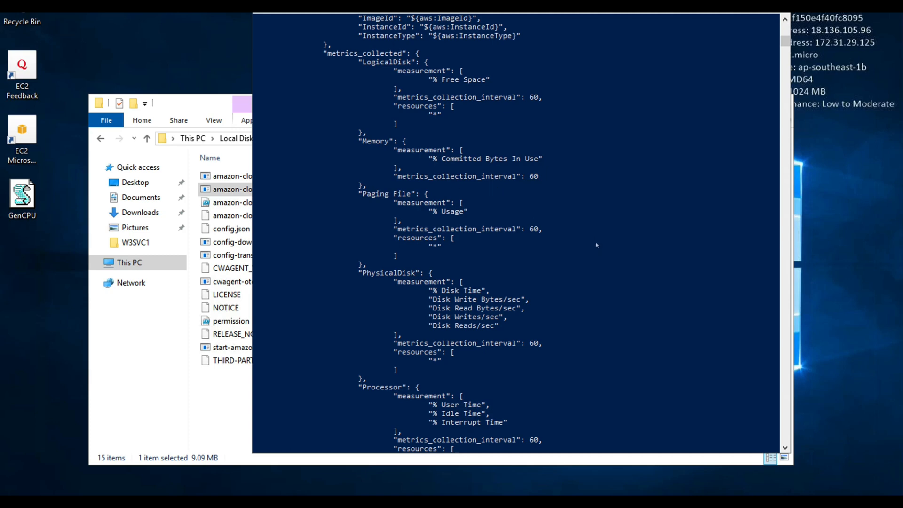
scroll(573, 239, "down", 2)
scroll(545, 247, "down", 2)
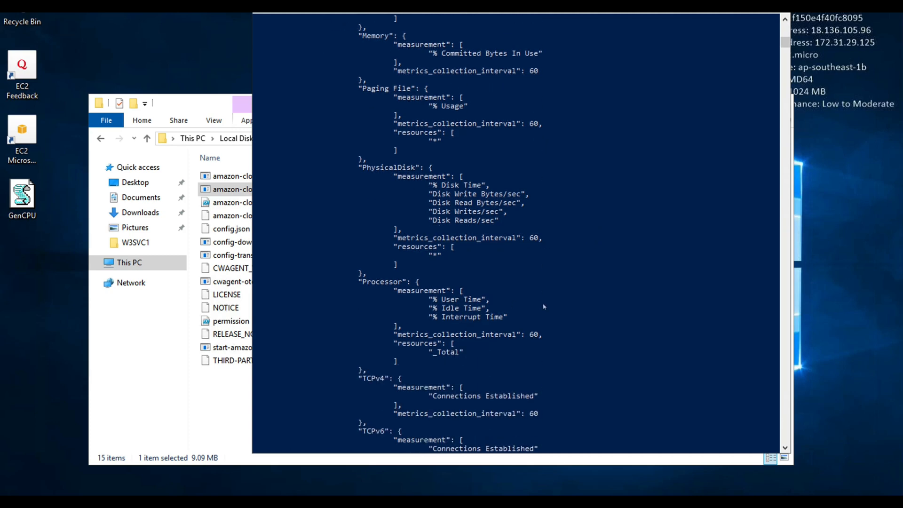
scroll(545, 306, "down", 6)
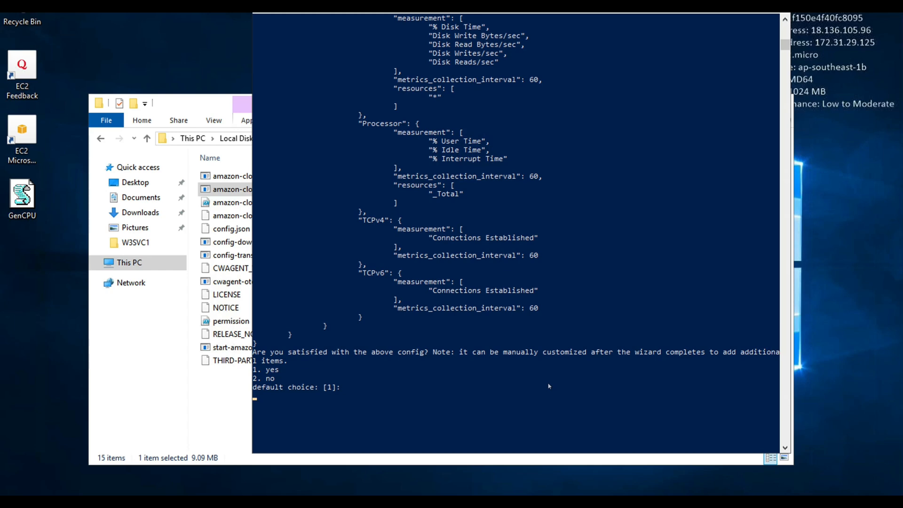
type("1")
key("Return")
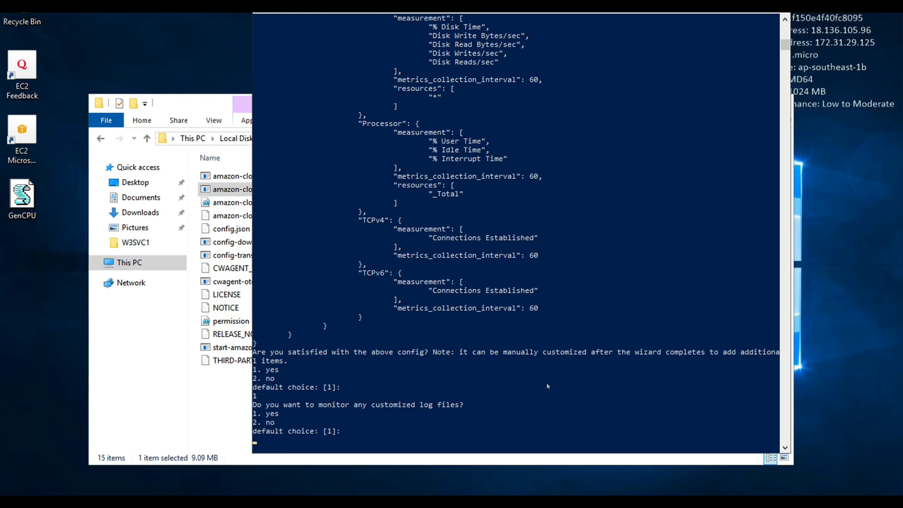
- Browse to C:\inetpub\logs\W3SVC1 in File Explorer and briefly open the u_ex220415 log file in Notepad
left_click(137, 262)
double_click(282, 295)
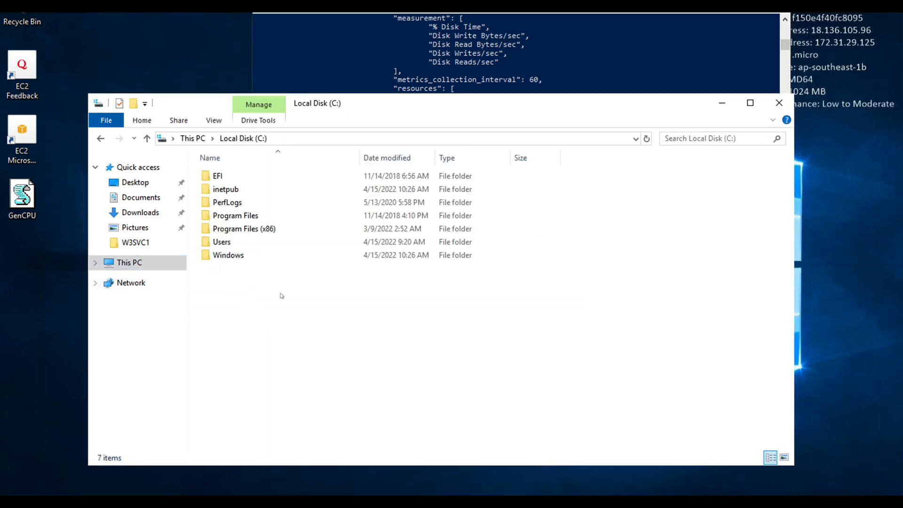
double_click(244, 190)
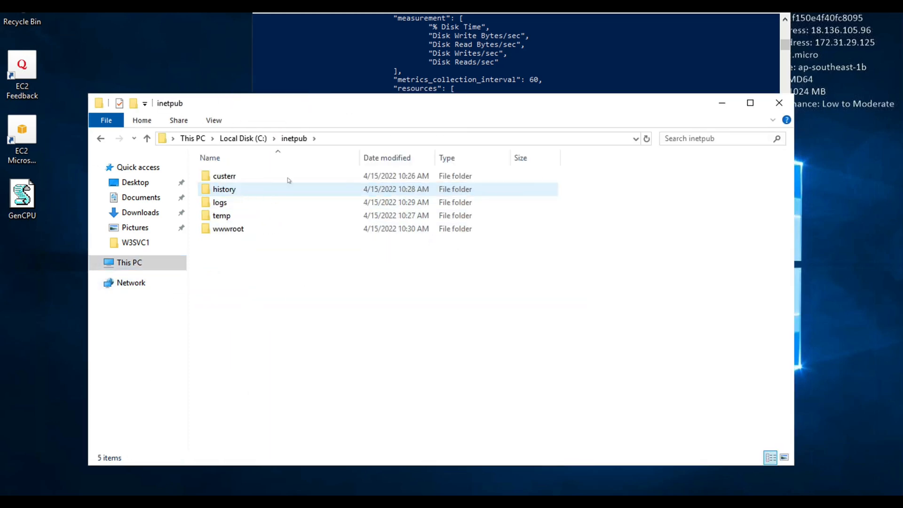
left_click(379, 139)
left_click(216, 142)
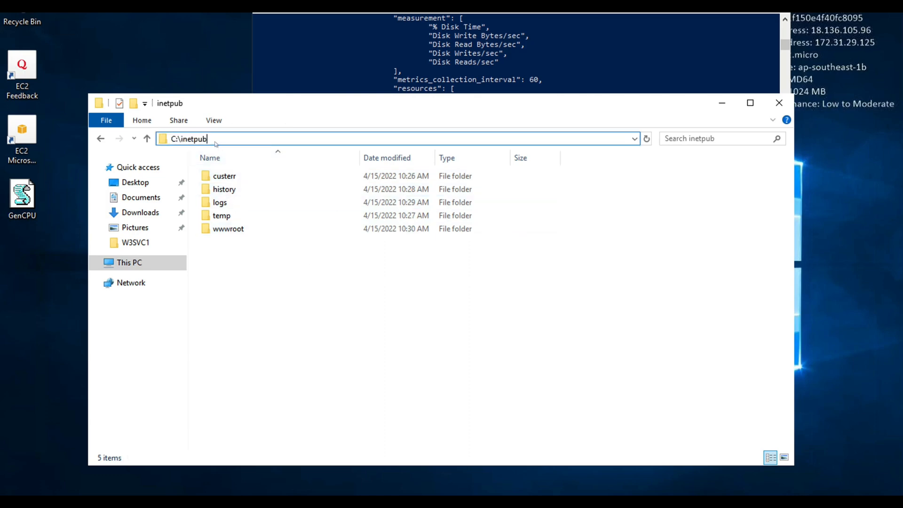
double_click(240, 202)
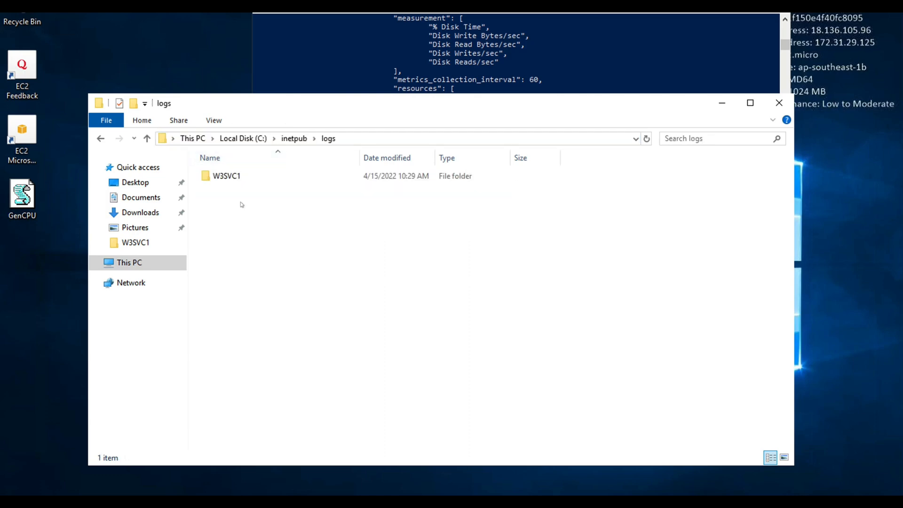
double_click(236, 175)
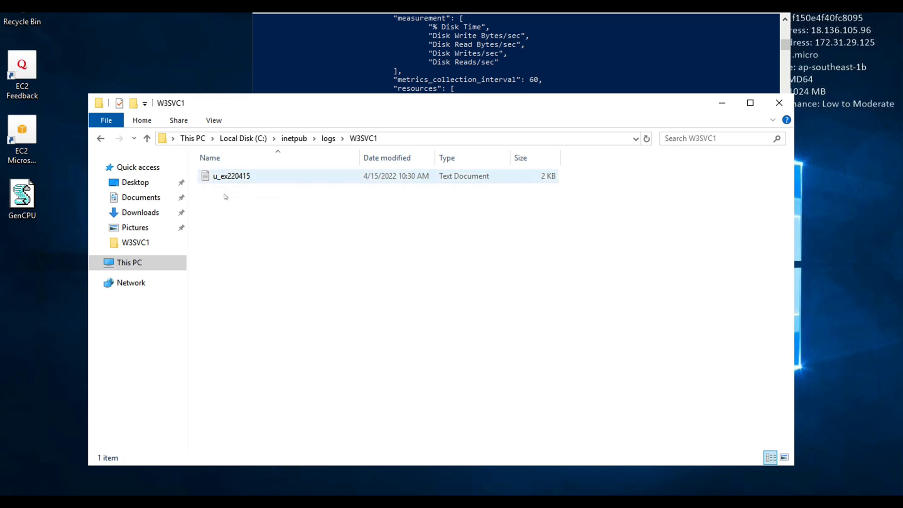
double_click(240, 175)
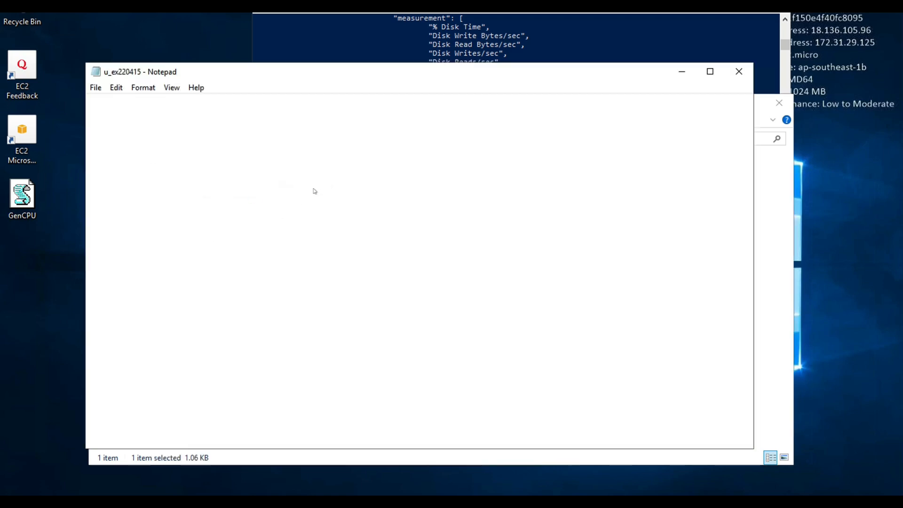
left_click(739, 71)
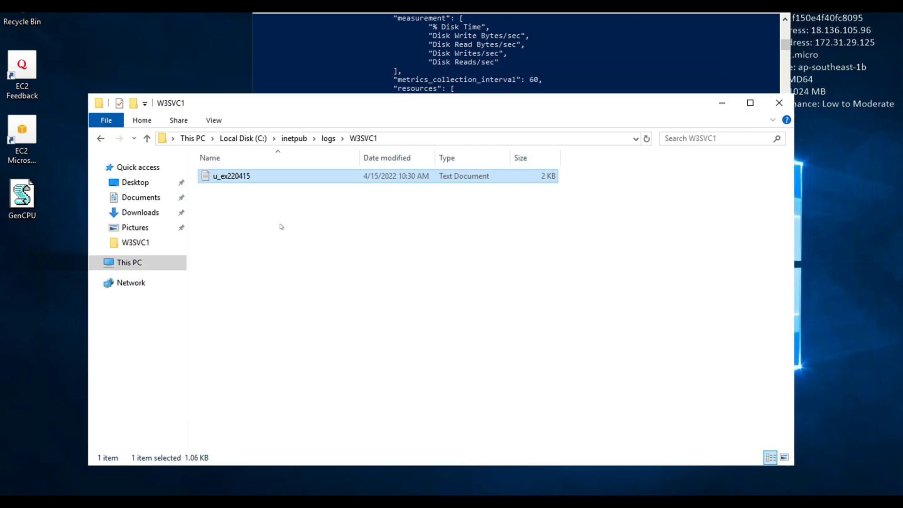
- Answer yes to monitoring customized log files and supply the copied folder path C:\inetpub\logs\W3SVC1 as the log file path
left_click(396, 138)
key("ctrl+c")
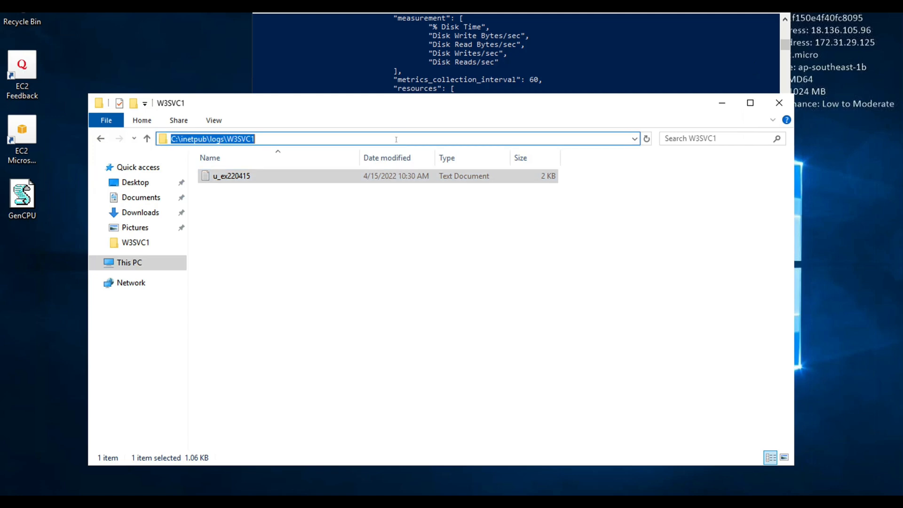
left_click(426, 63)
left_click(451, 210)
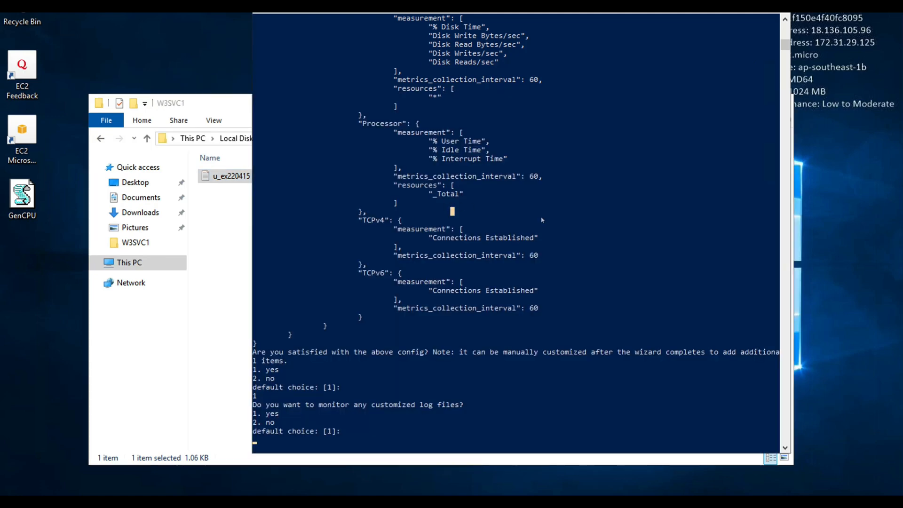
type("1")
key("Return")
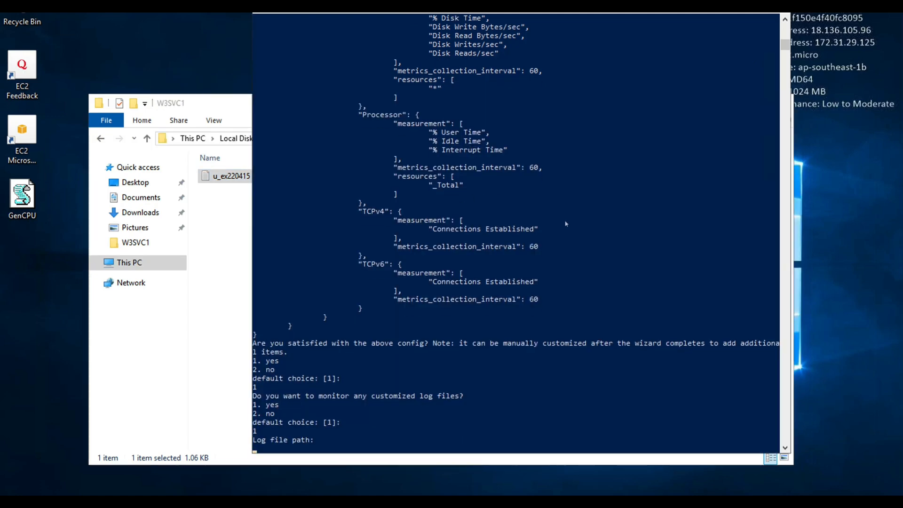
key("ctrl+v")
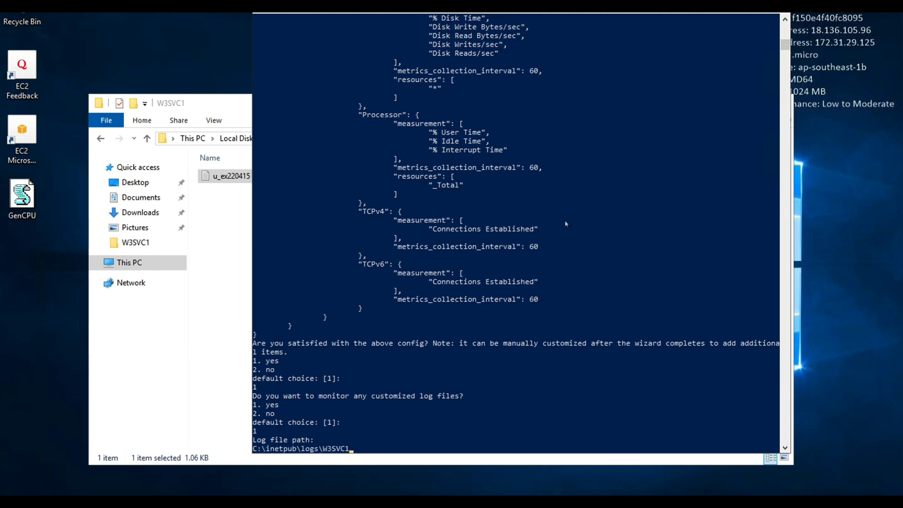
key("Return")
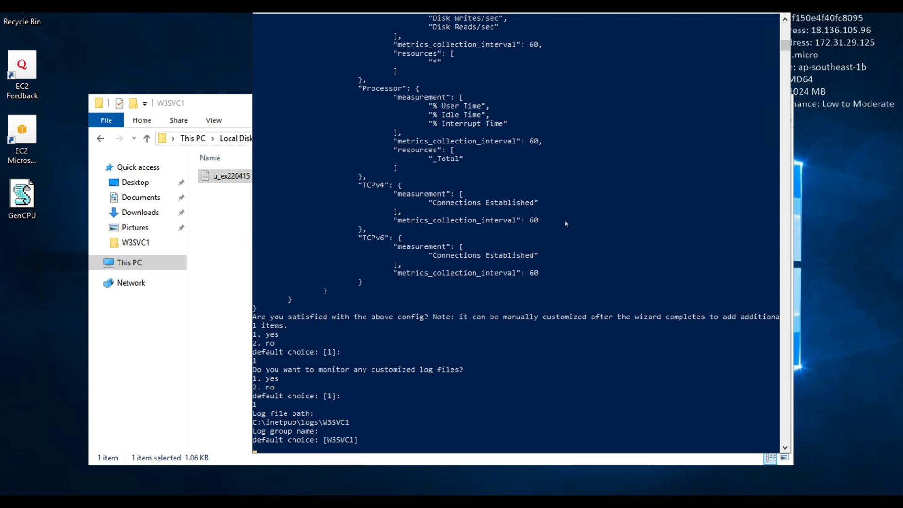
- Accept the default log group name W3SVC1 and log stream name {instance_id}, and set log group retention to 90 days
key("Return")
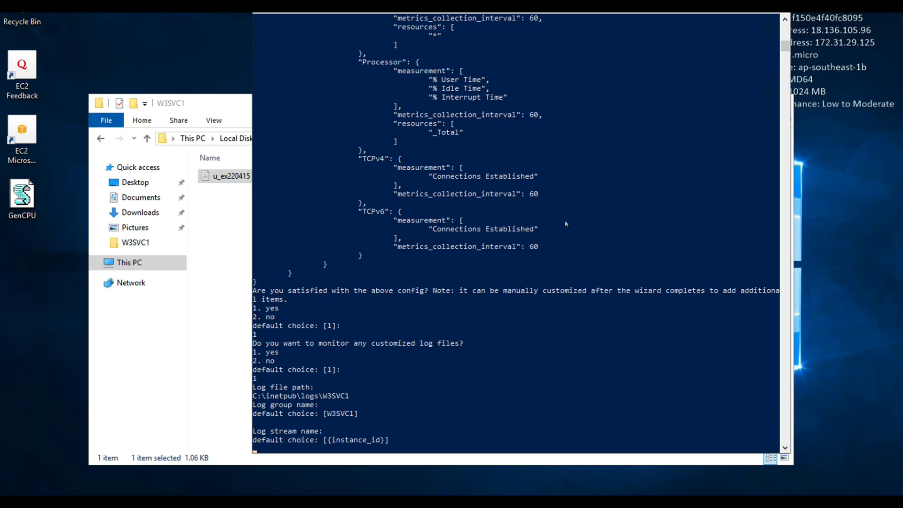
key("Return")
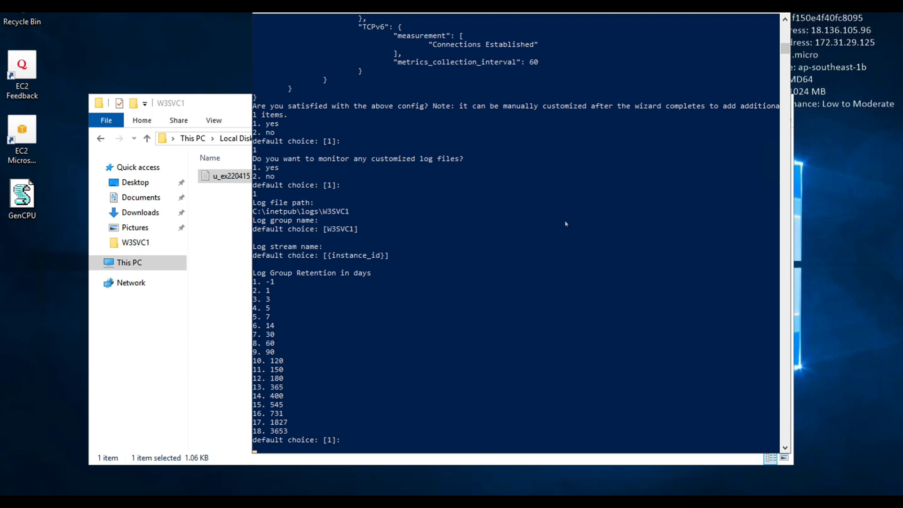
type("9")
key("Return")
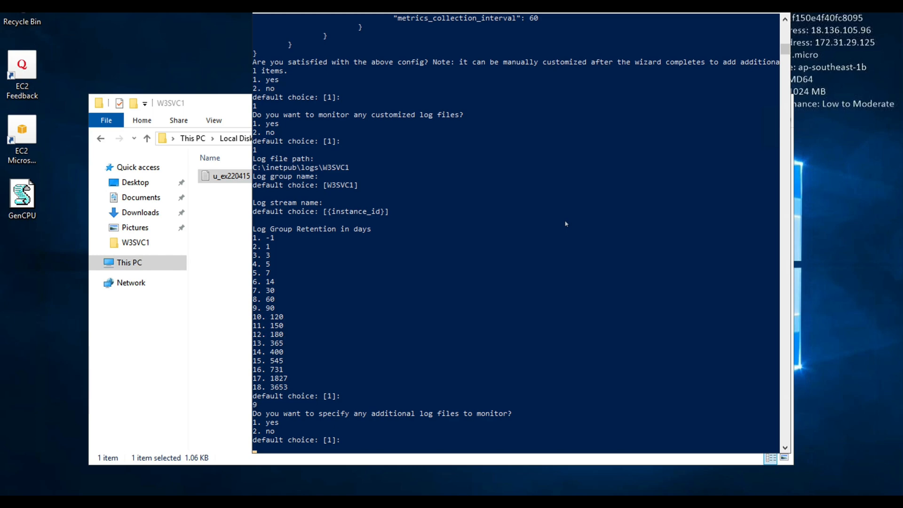
- Answer no to specifying additional log files and no to monitoring any Windows event log
type("2")
key("Return")
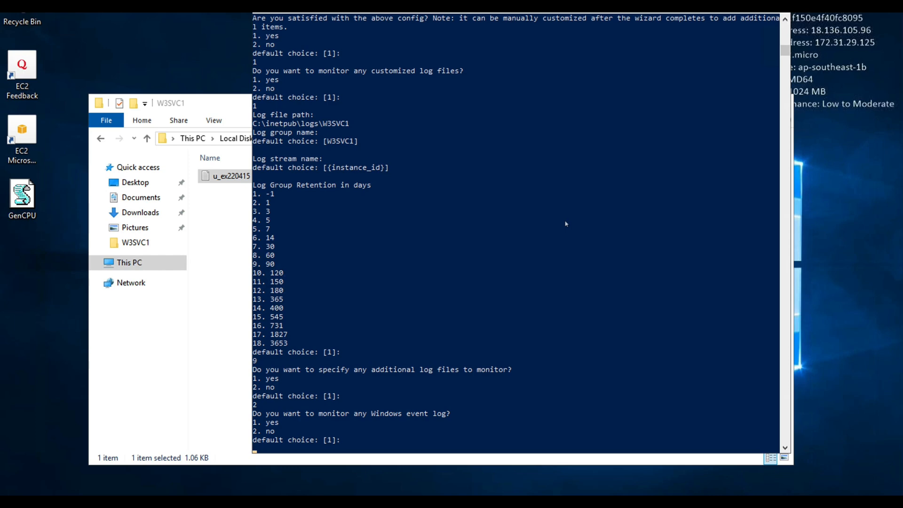
type("2")
key("Return")
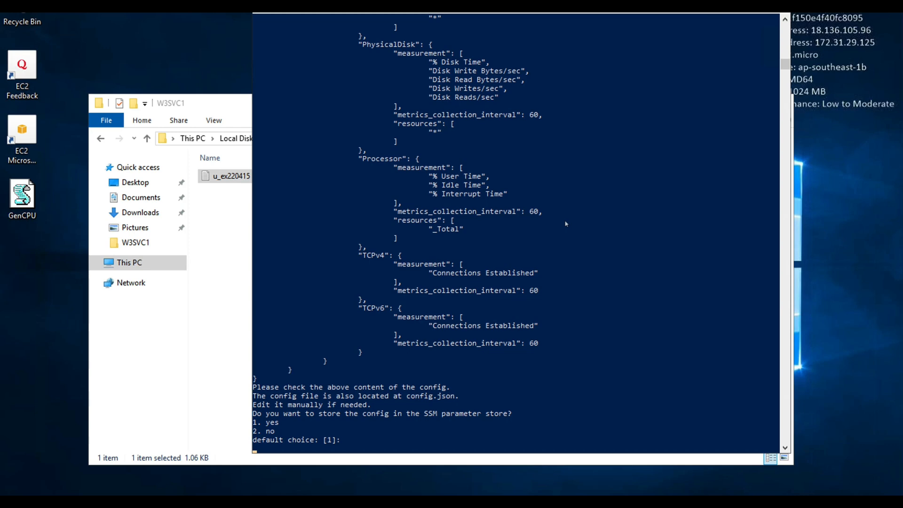
- Answer no to storing the config in the SSM parameter store and exit the wizard
type("2")
key("Return")
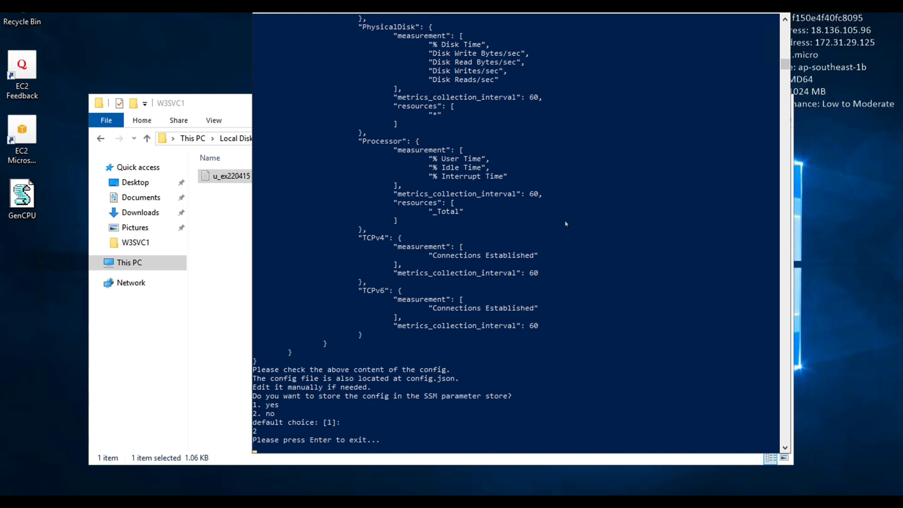
key("Return")
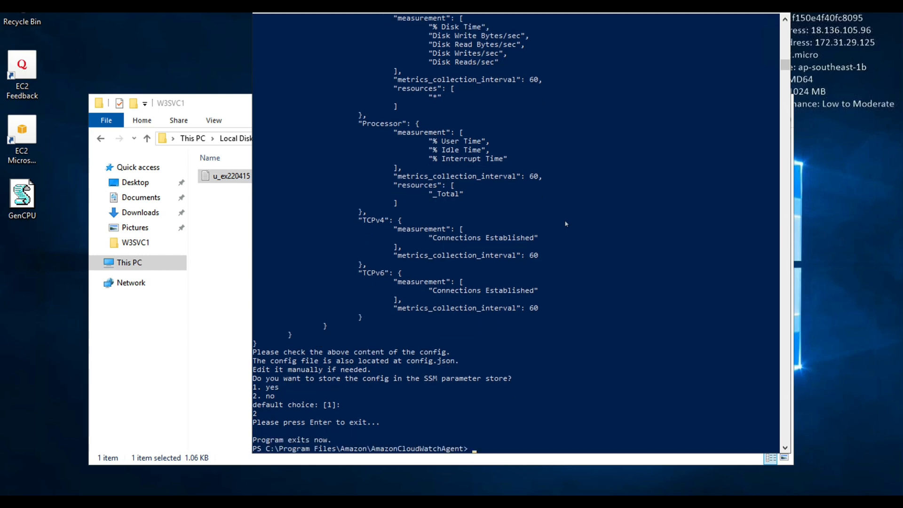
key("Return")
key("Return")
key("Return")
key("Return")
type("notep")
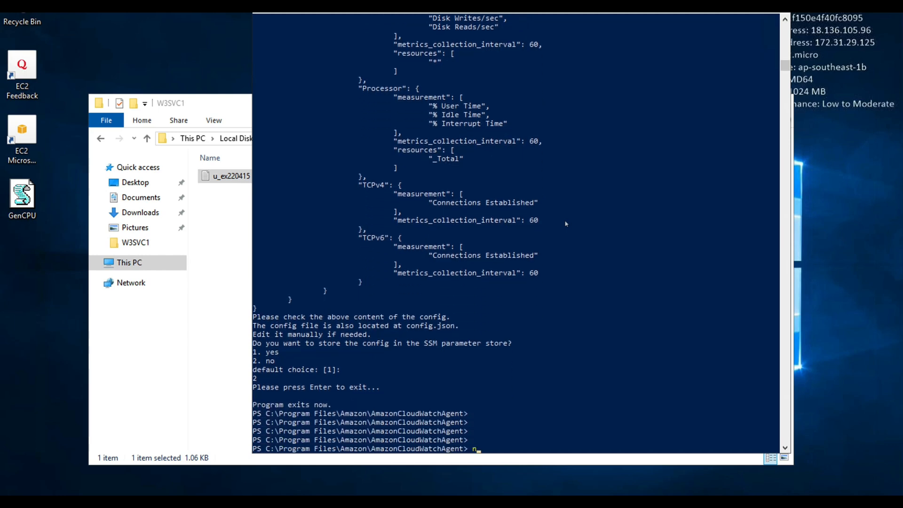
key("BackSpace")
key("BackSpace")
type("pad .\\config.json")
key("BackSpace")
key("BackSpace")
key("BackSpace")
key("BackSpace")
key("BackSpace")
key("BackSpace")
key("BackSpace")
key("BackSpace")
key("BackSpace")
key("BackSpace")
key("BackSpace")
key("BackSpace")
key("BackSpace")
key("BackSpace")
key("BackSpace")
key("BackSpace")
key("BackSpace")
key("BackSpace")
key("BackSpace")
key("BackSpace")
- List the contents of the AmazonCloudWatchAgent directory with dir and open config.json in Notepad
type("dir")
key("Return")
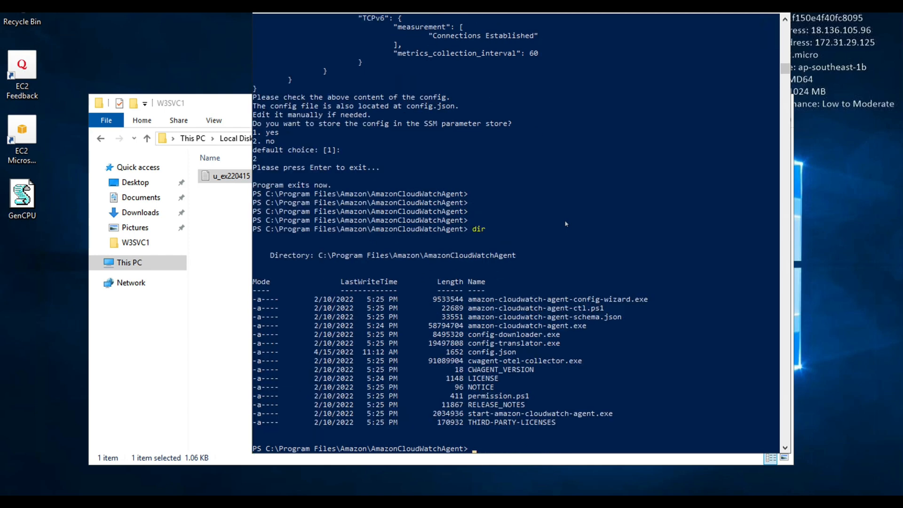
type("notepad")
type(" .\\c")
key("Tab")
key("Return")
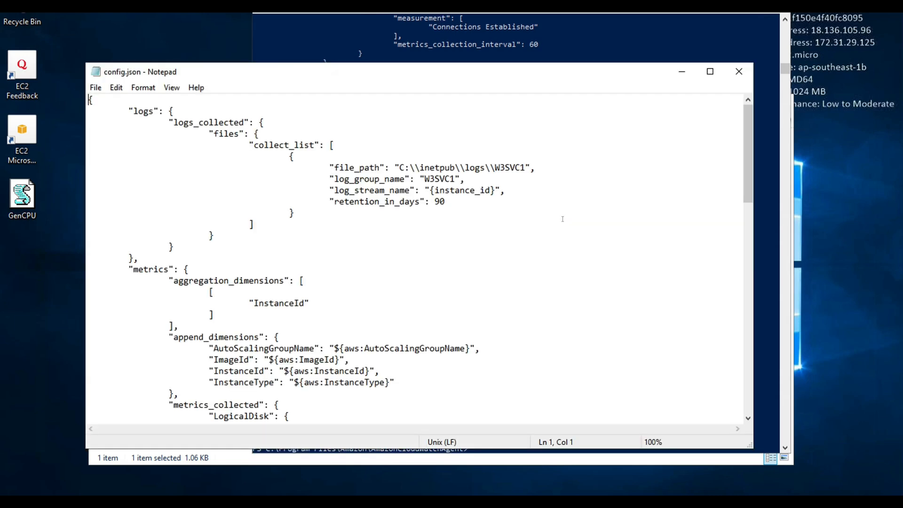
- Review the logs and metrics sections of config.json and close the file
scroll(516, 229, "down", 10)
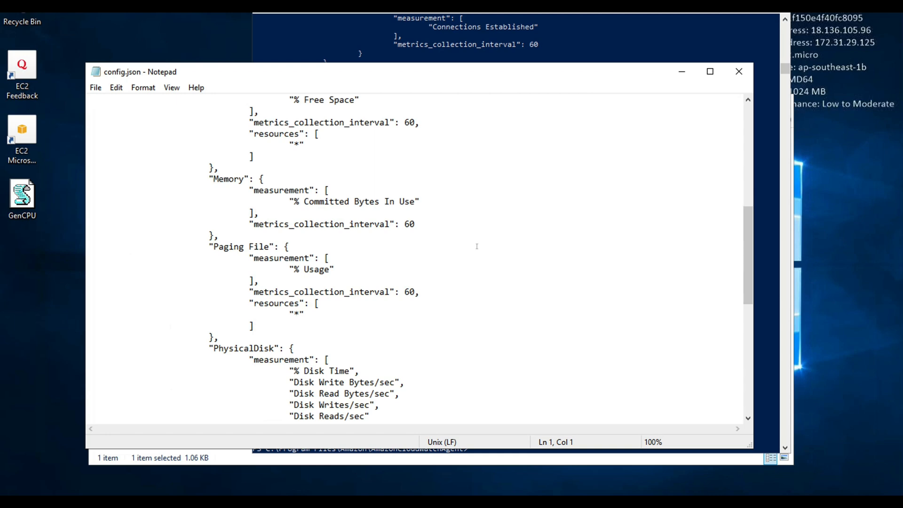
scroll(470, 249, "down", 8)
scroll(421, 234, "up", 10)
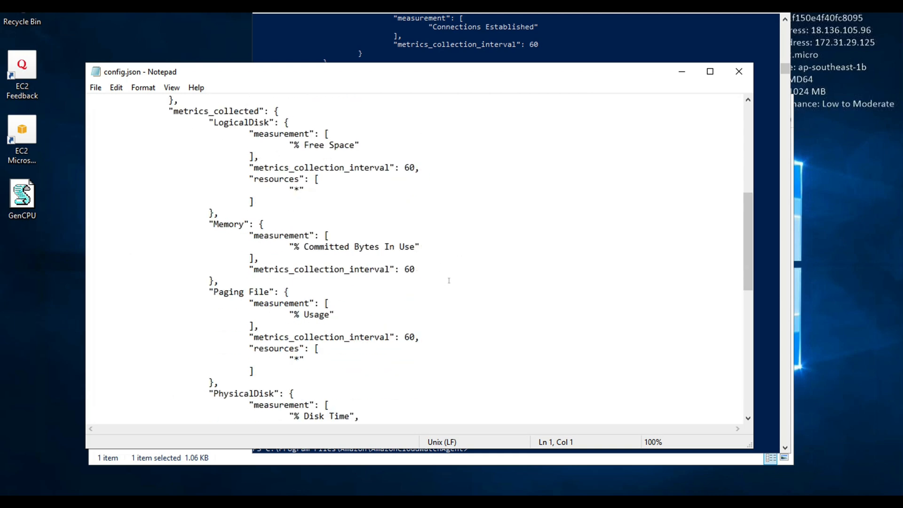
scroll(445, 278, "down", 10)
scroll(445, 278, "up", 20)
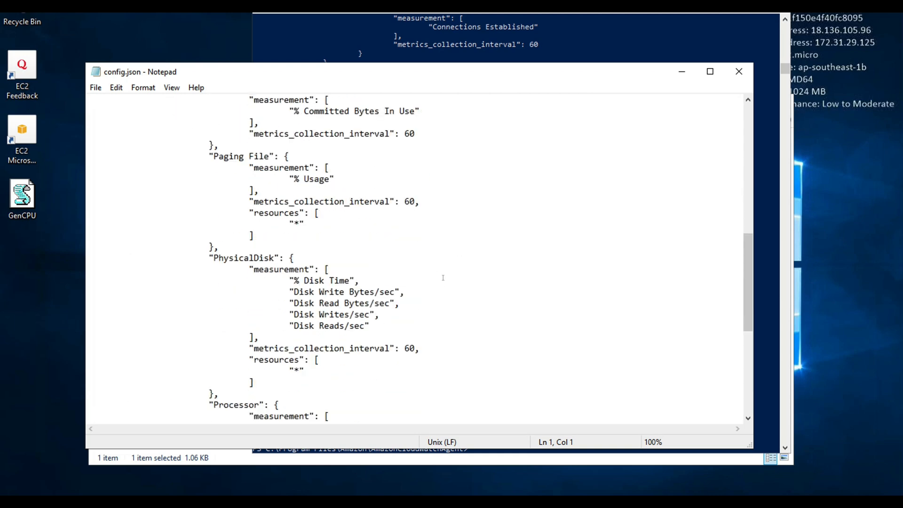
left_click(739, 71)
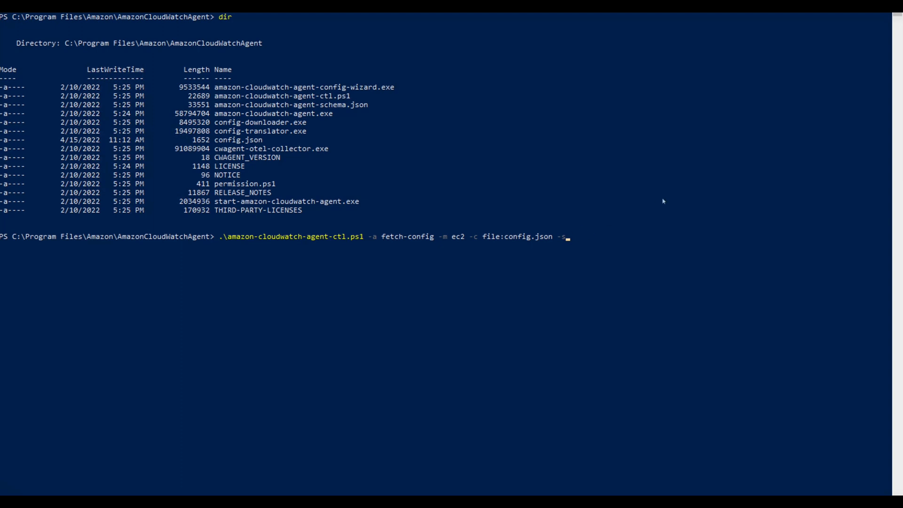
- Load the configuration and start the agent with .\amazon-cloudwatch-agent-ctl.ps1 -a fetch-config -m ec2 -c file:config.json -s
key("Return")
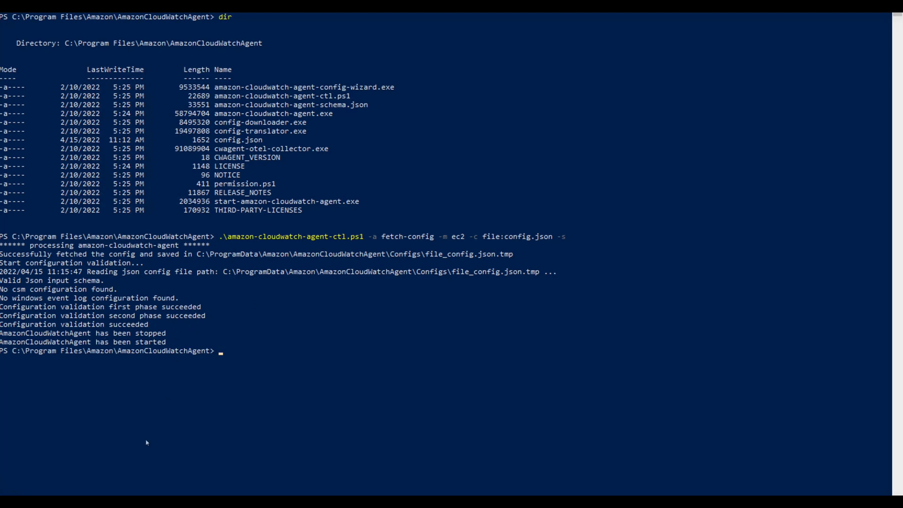
- Check the status of the Amazon CloudWatch Agent in the Windows Services console and close the console
left_click(265, 368)
key("super")
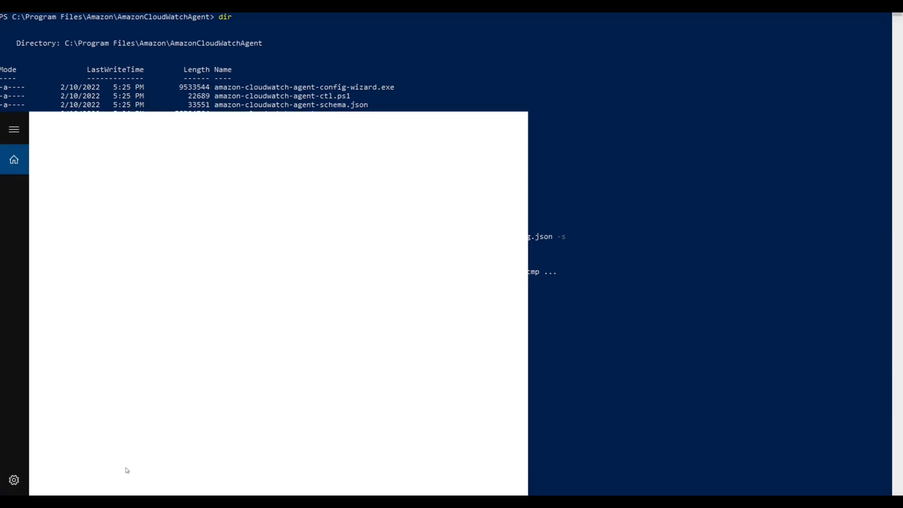
type("services")
key("Return")
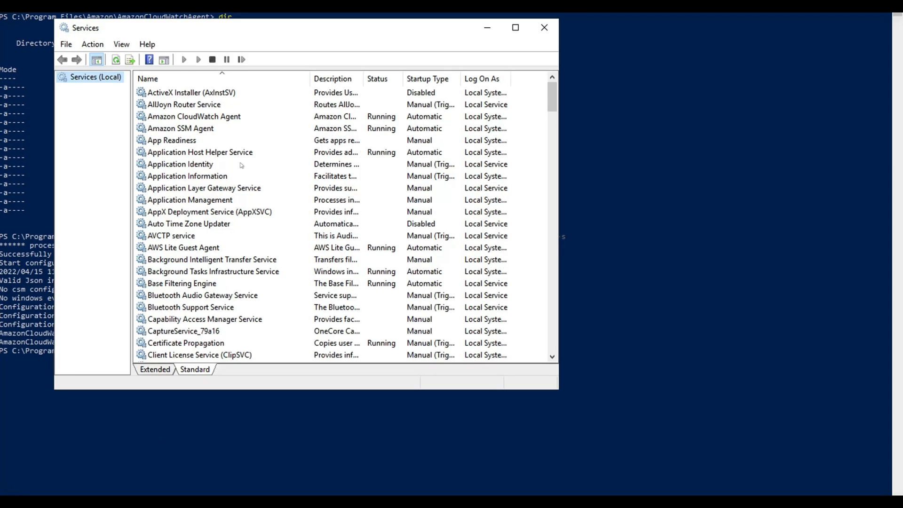
left_click(211, 117)
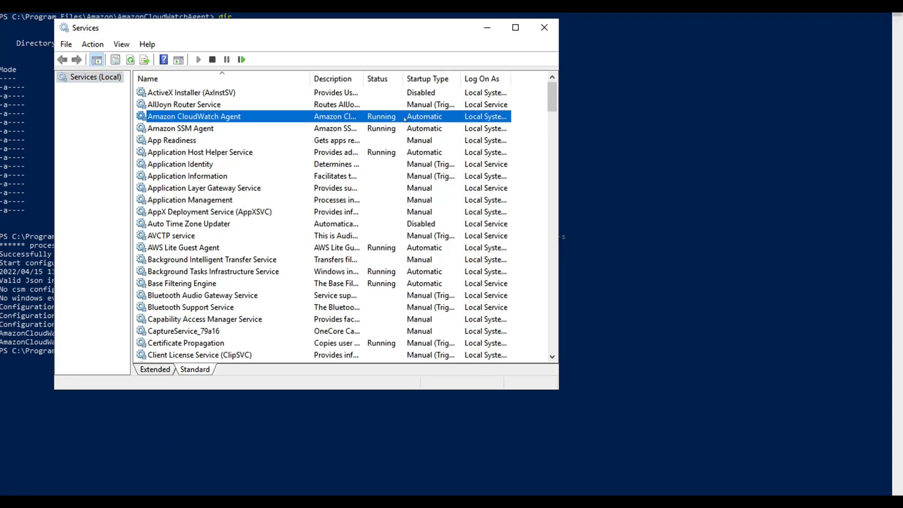
left_click(544, 28)
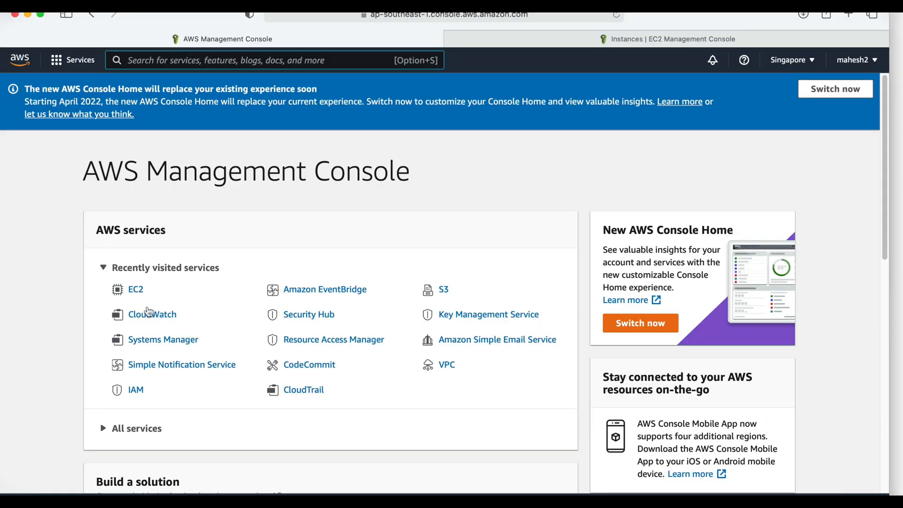
- Switch to the AWS Management Console, start creating a new CloudWatch alarm, and open its metric selection
left_click(148, 314)
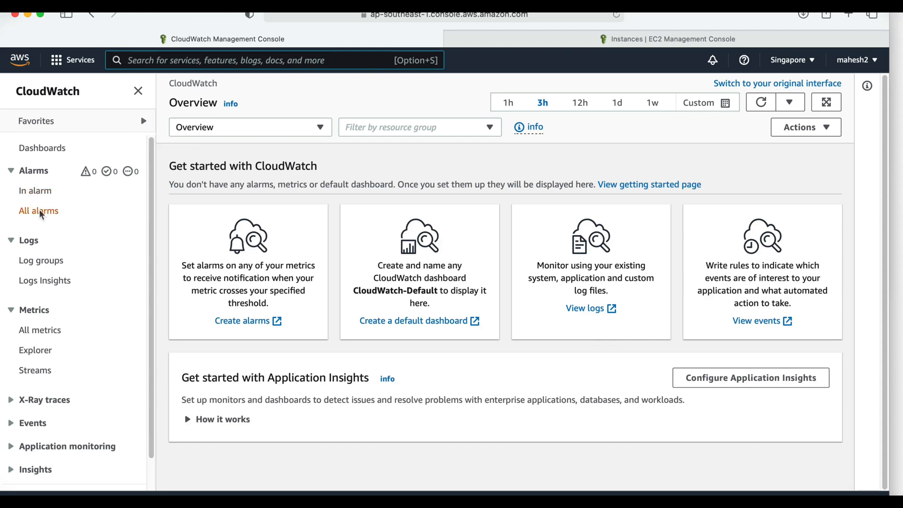
left_click(41, 213)
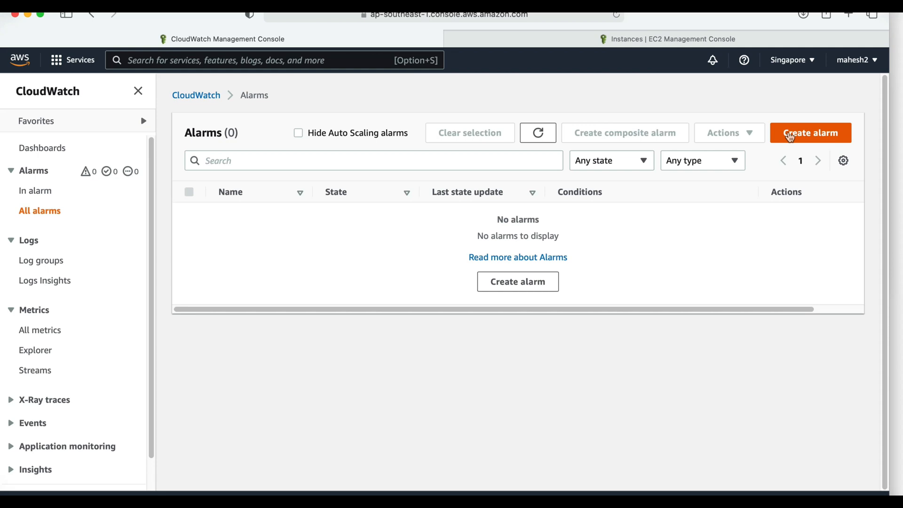
left_click(790, 135)
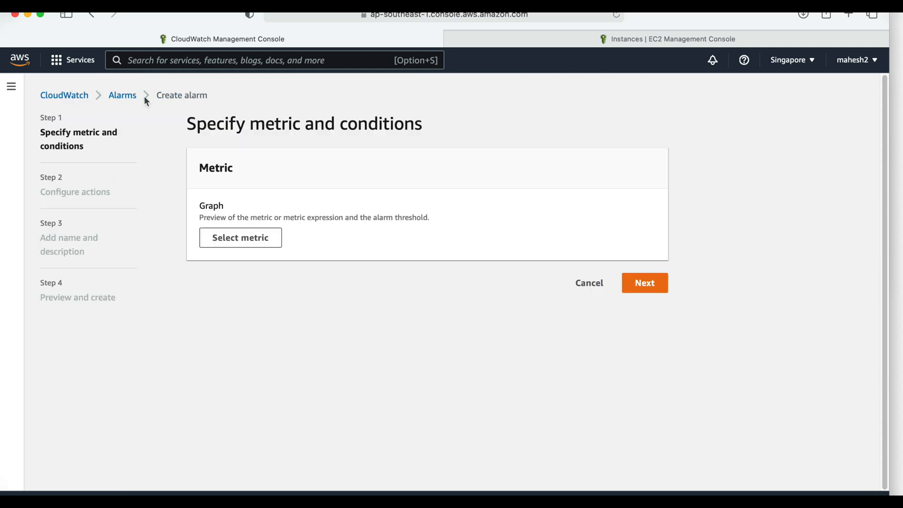
left_click(250, 239)
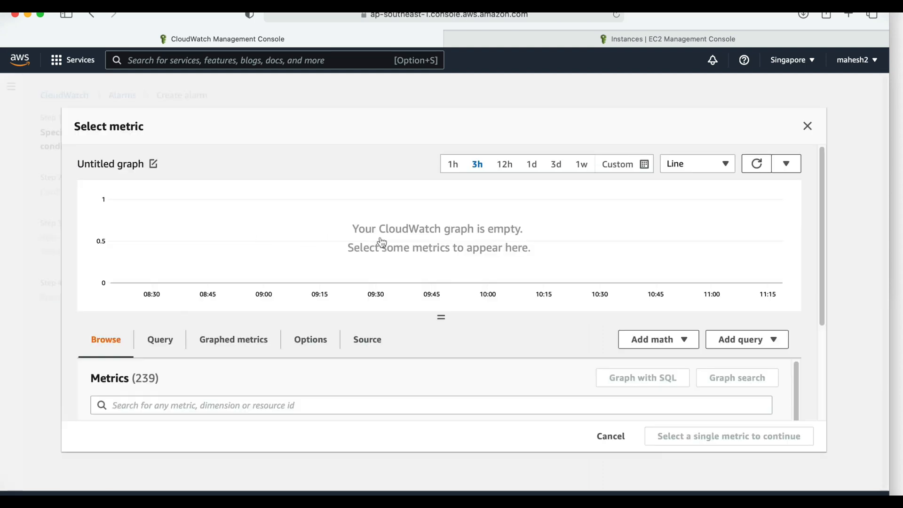
- Search the metrics for CPU and open the EC2 Per-Instance Metrics group
left_click(262, 399)
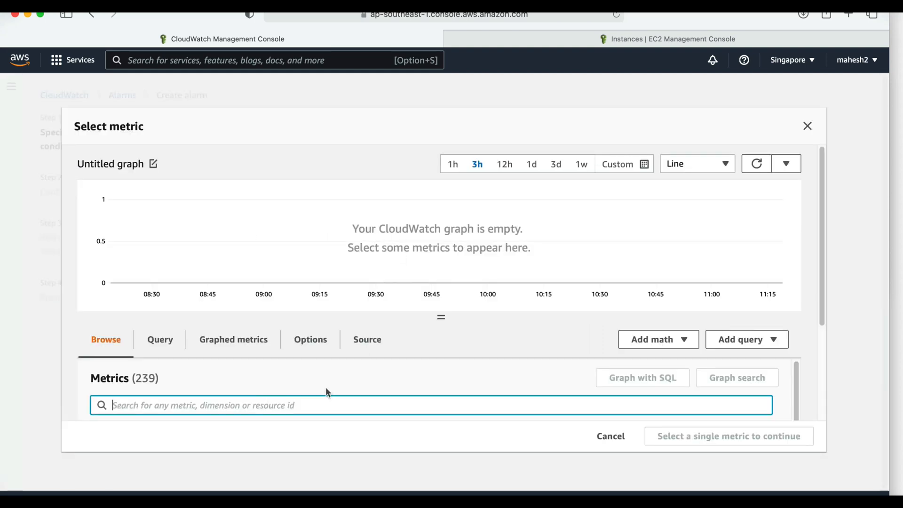
type("CPU")
key("Return")
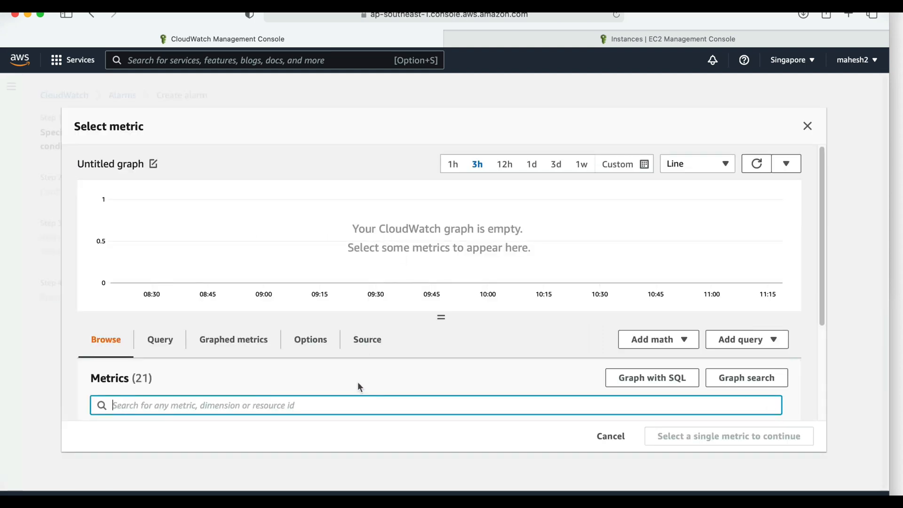
scroll(379, 375, "down", 3)
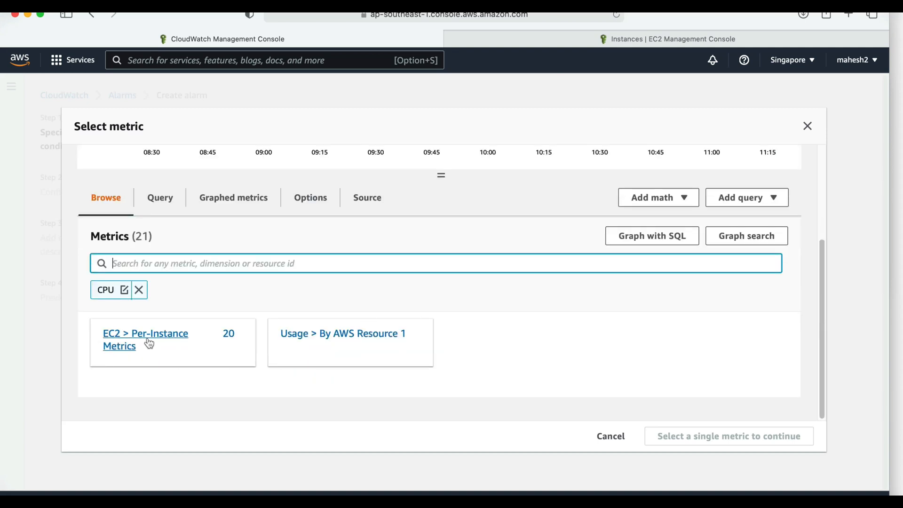
left_click(148, 344)
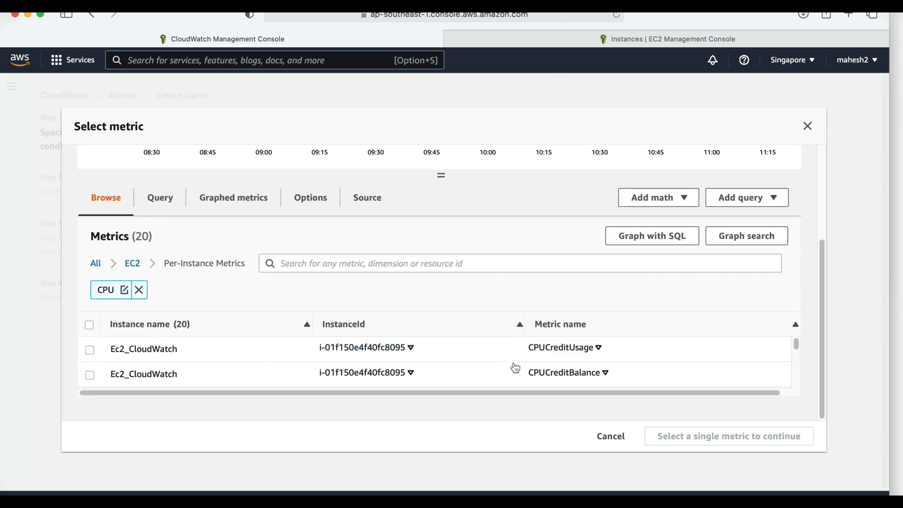
- Choose the CPUUtilization metric of the Ec2_CloudWatch instance as the alarm's metric
scroll(508, 351, "down", 5)
scroll(510, 355, "up", 3)
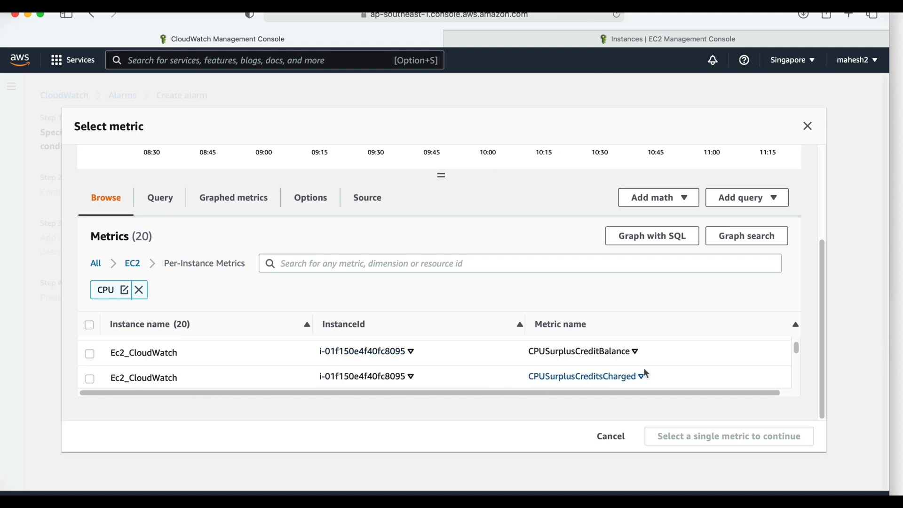
scroll(656, 362, "down", 1)
scroll(657, 362, "down", 1)
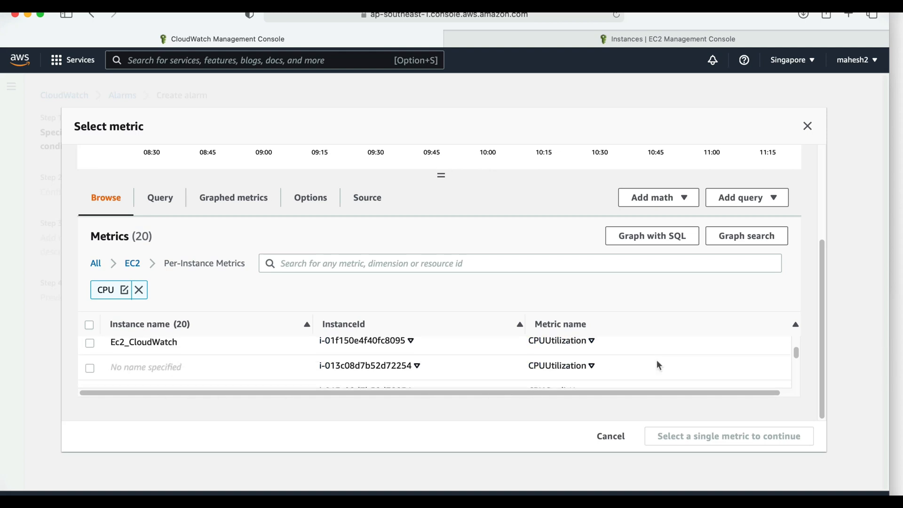
left_click(89, 344)
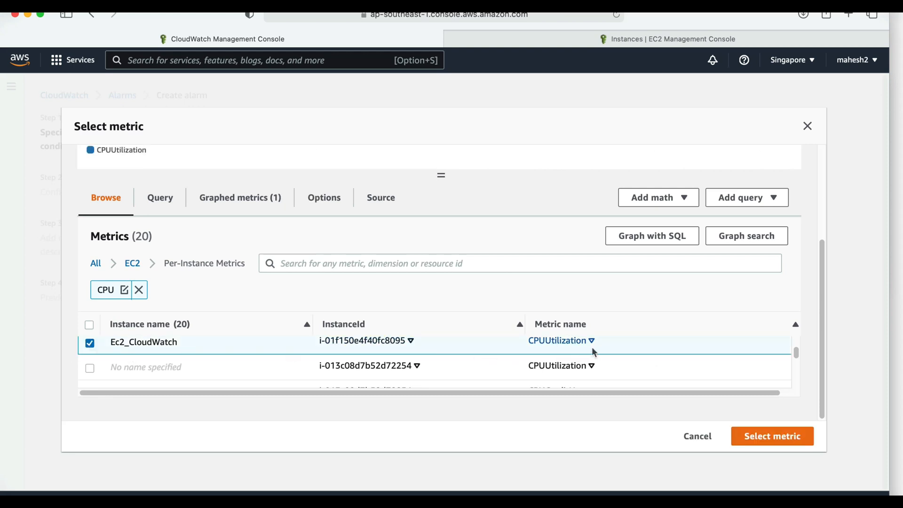
scroll(809, 299, "up", 3)
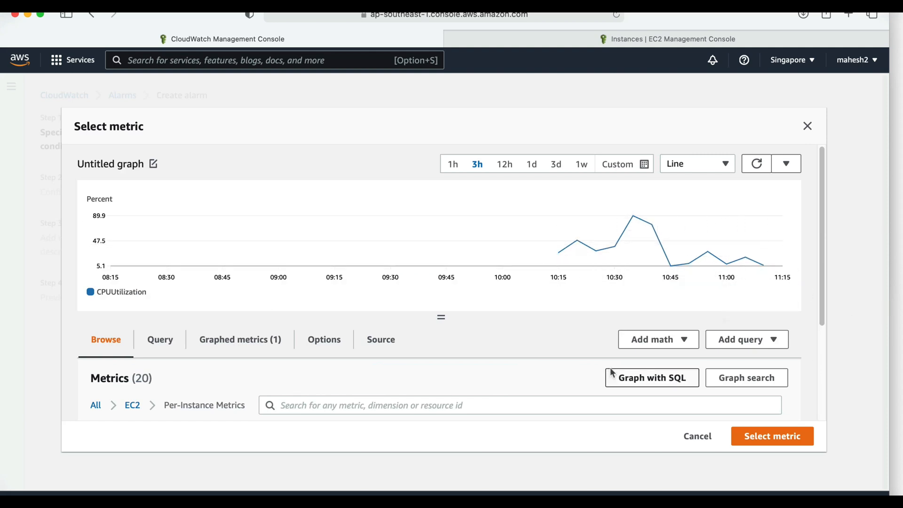
scroll(611, 373, "down", 5)
left_click(773, 436)
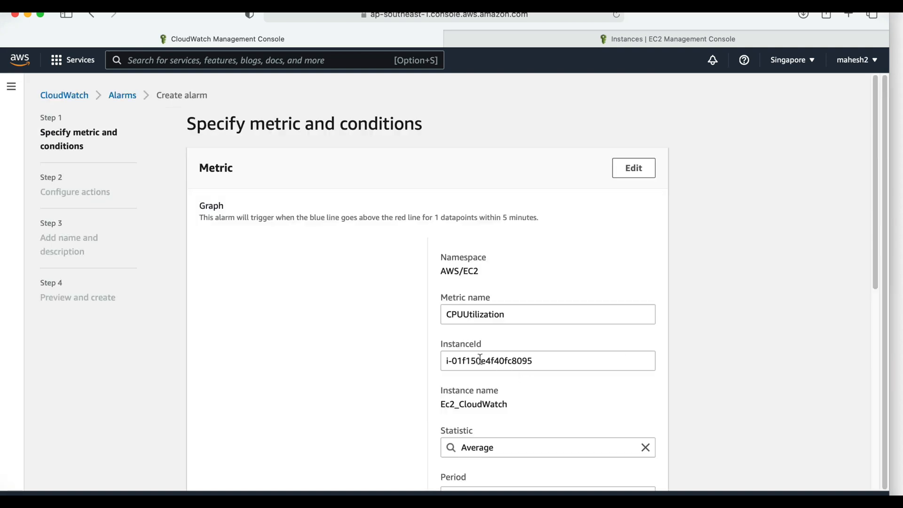
- Review the alarm's metric name and compare its instance ID with the Ec2_CloudWatch entry in the EC2 instances list
scroll(604, 289, "down", 1)
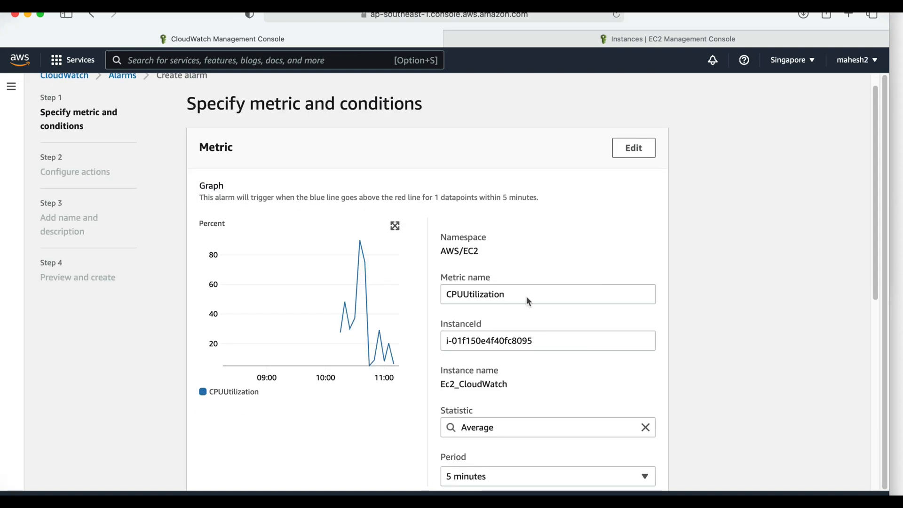
left_click(527, 297)
scroll(555, 295, "down", 3)
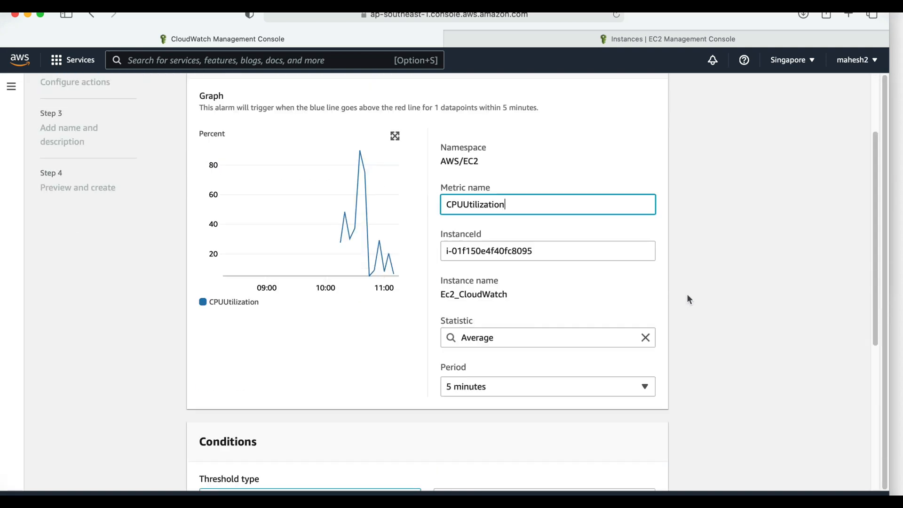
left_click(555, 252)
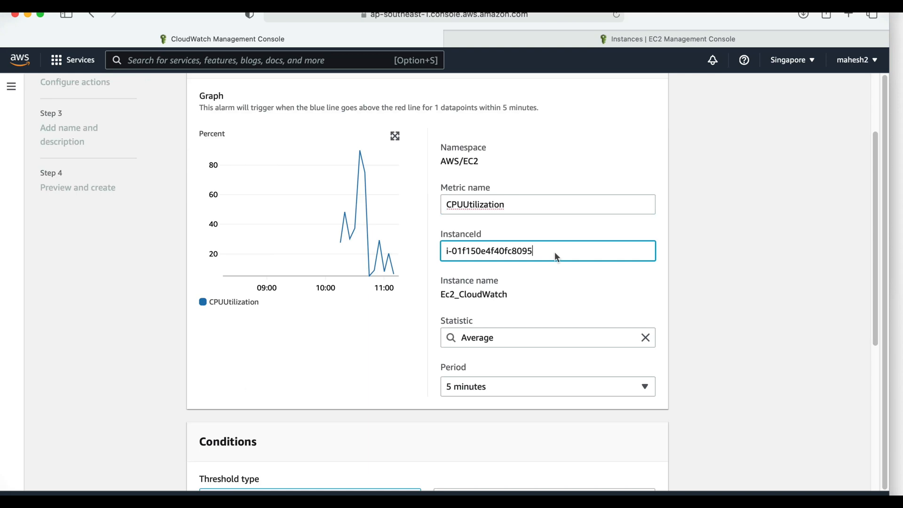
left_click(641, 31)
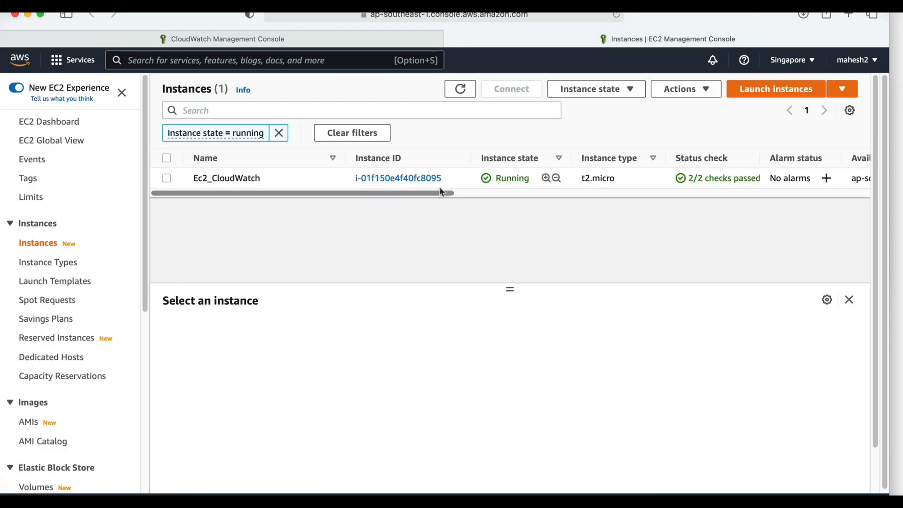
left_click(380, 40)
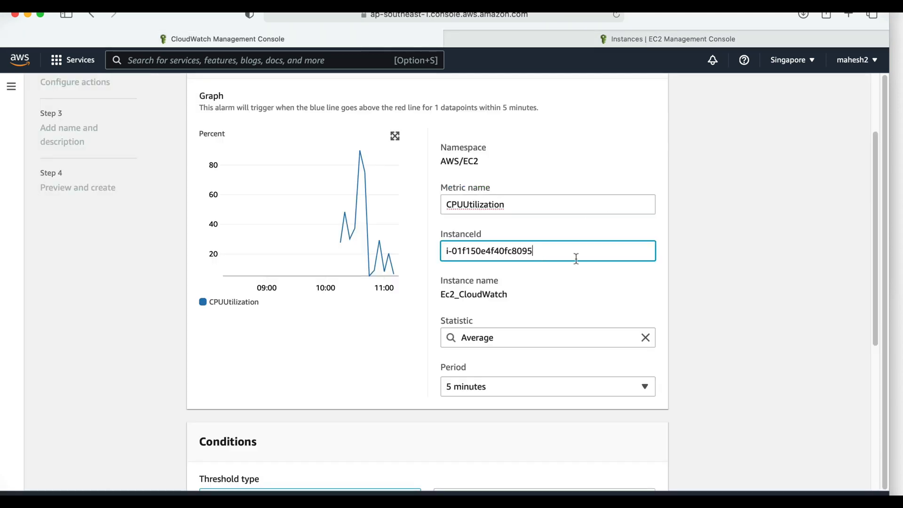
- Set the static alarm condition to trigger when CPUUtilization is Greater/Equal to a threshold of 70
scroll(778, 329, "down", 3)
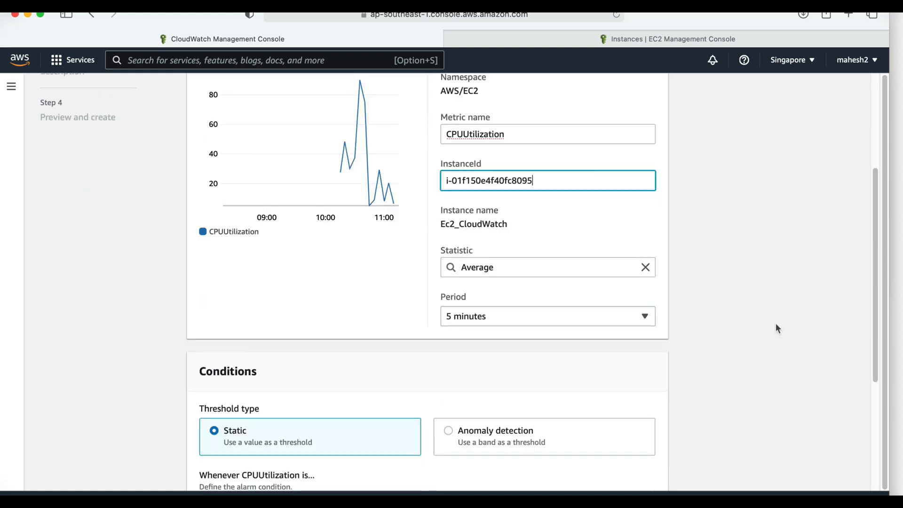
scroll(775, 329, "down", 4)
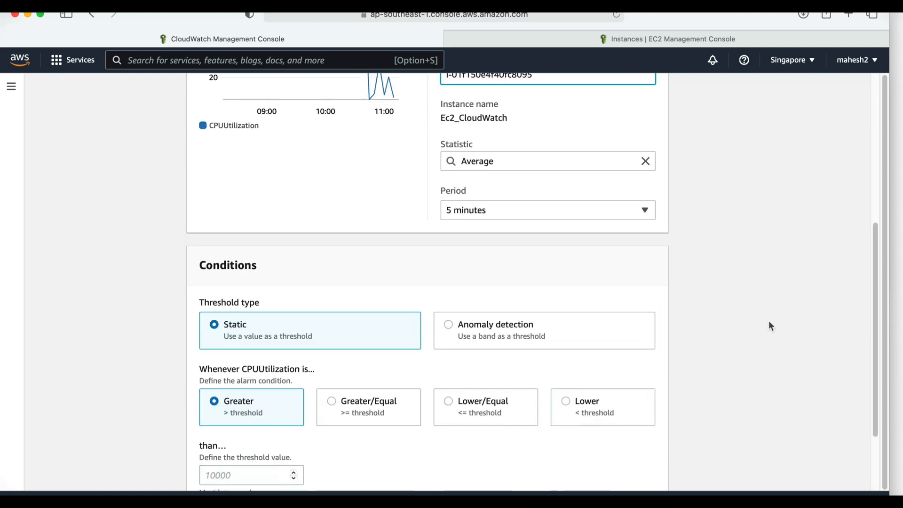
scroll(769, 325, "down", 4)
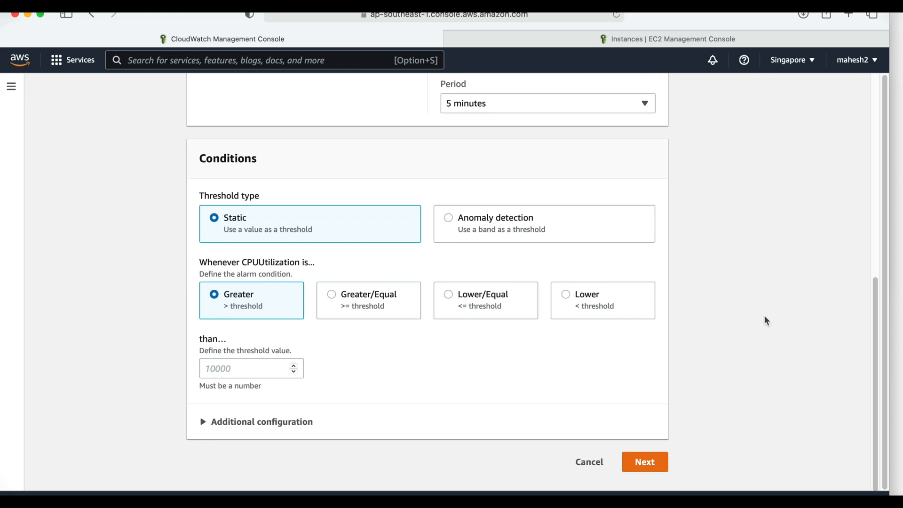
left_click(329, 295)
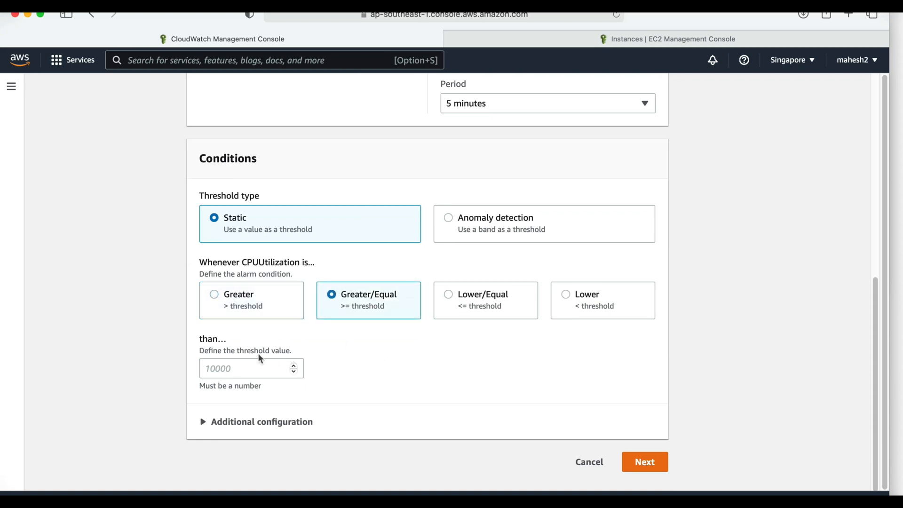
left_click(249, 367)
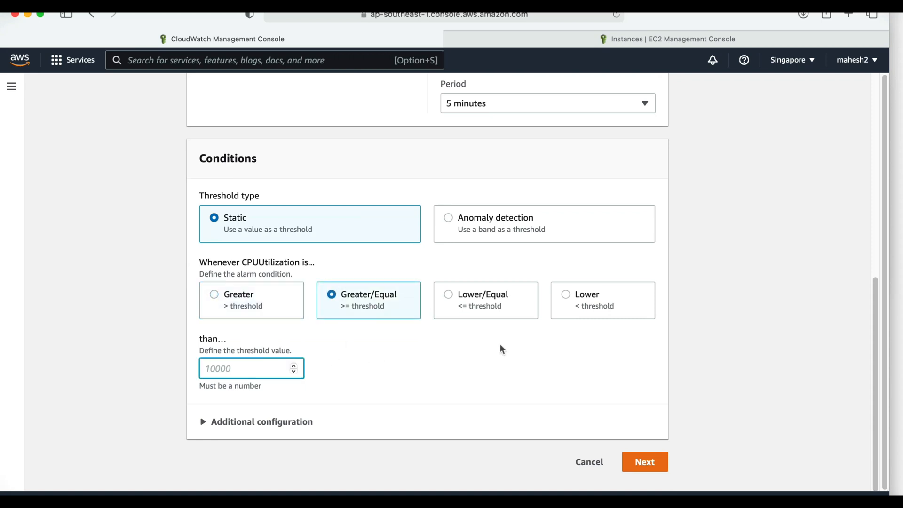
type("7")
key("BackSpace")
type("70")
scroll(552, 369, "up", 5)
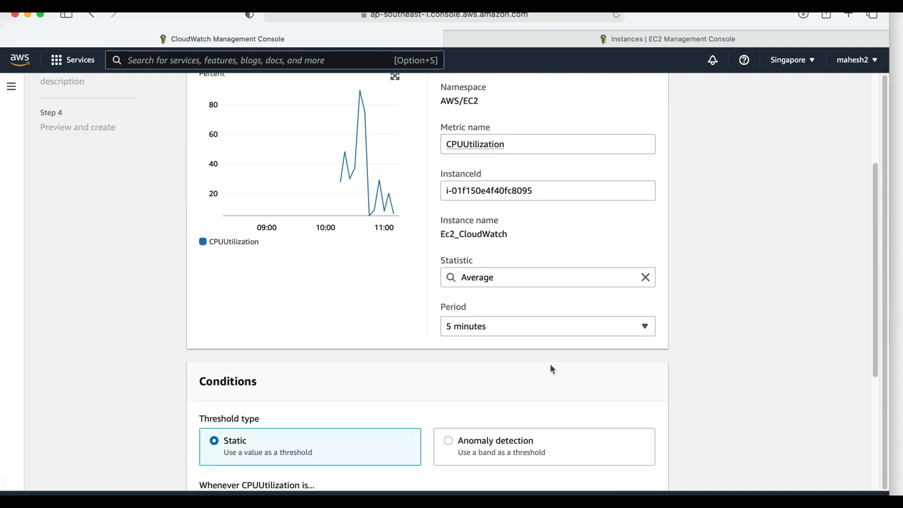
scroll(541, 365, "down", 5)
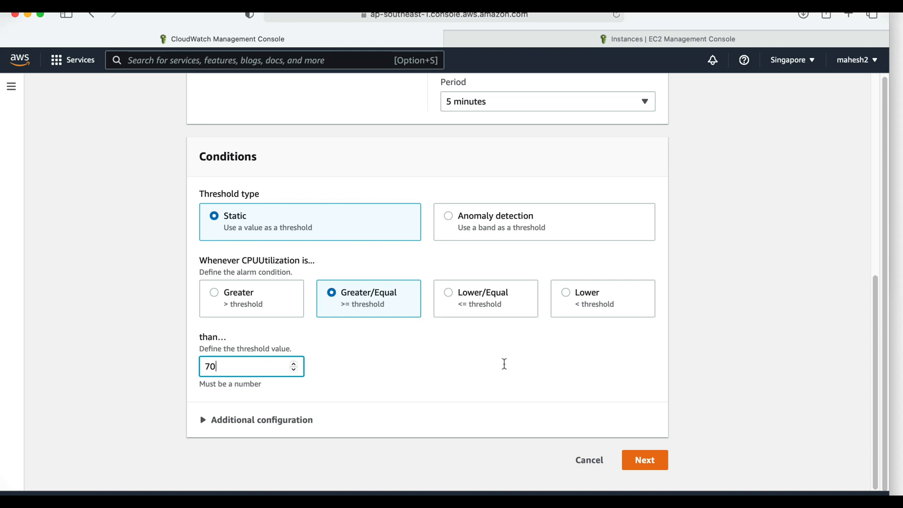
- Expand the additional configuration, keep 1 out of 1 datapoints to alarm, and continue to the alarm's actions
left_click(242, 421)
scroll(506, 367, "down", 3)
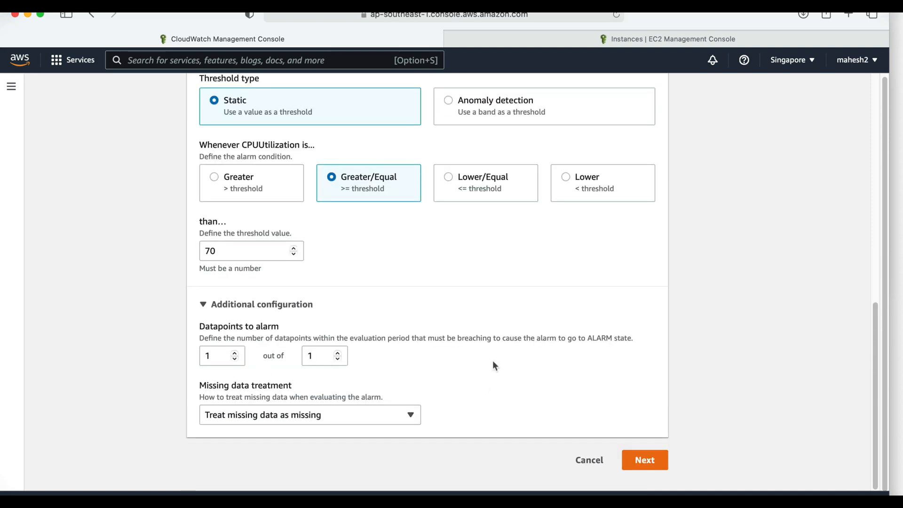
left_click(640, 459)
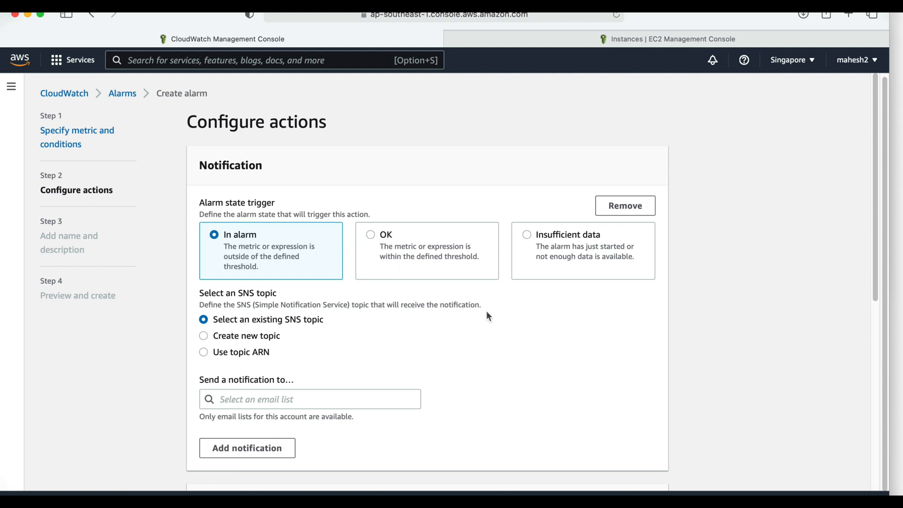
- Create a new SNS topic named Cloudwatch_Alarms for the In alarm notification, with the recipient's e-mail address as endpoint
scroll(491, 305, "down", 1)
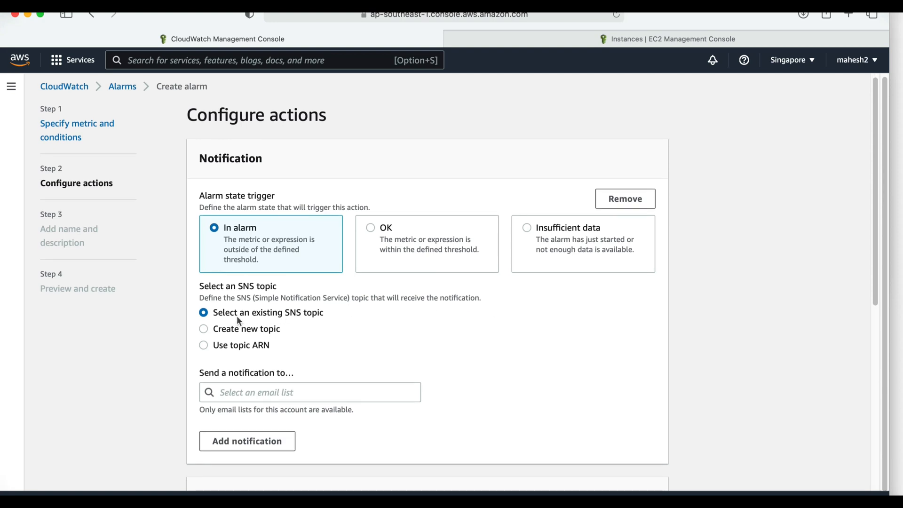
left_click(215, 329)
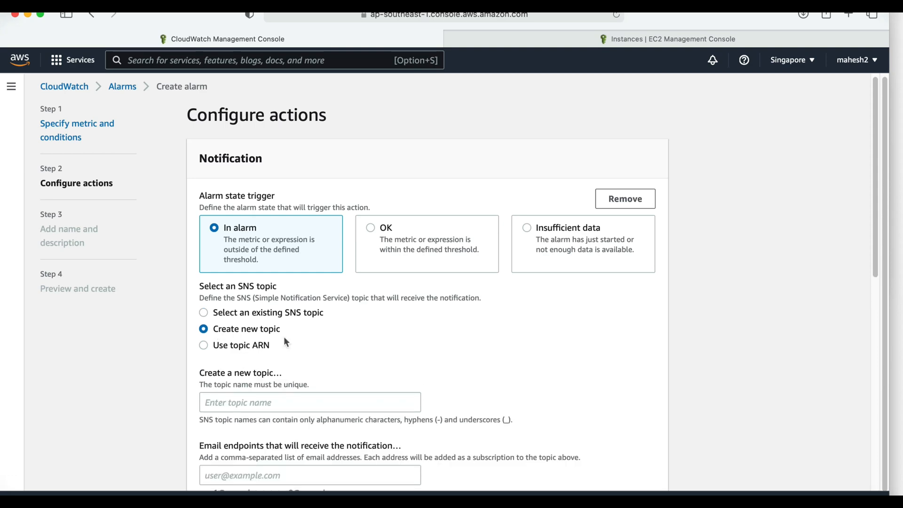
scroll(466, 354, "down", 5)
scroll(320, 276, "up", 1)
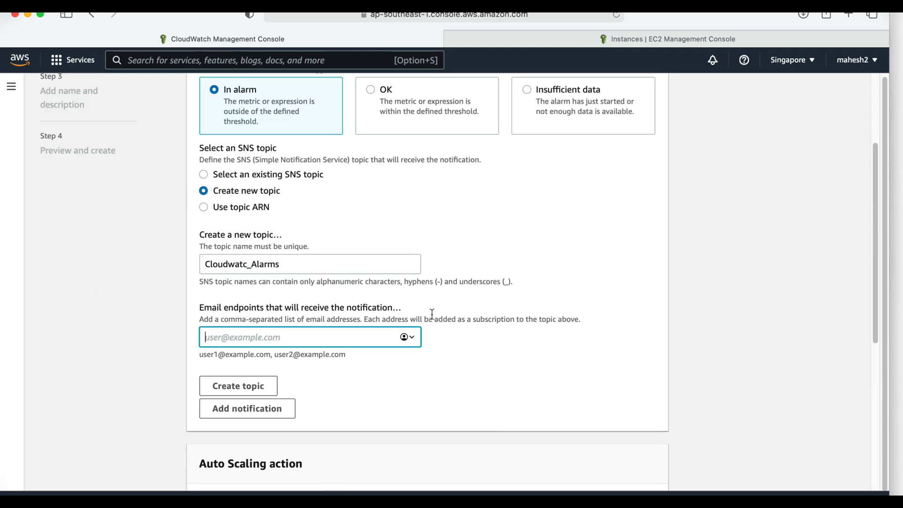
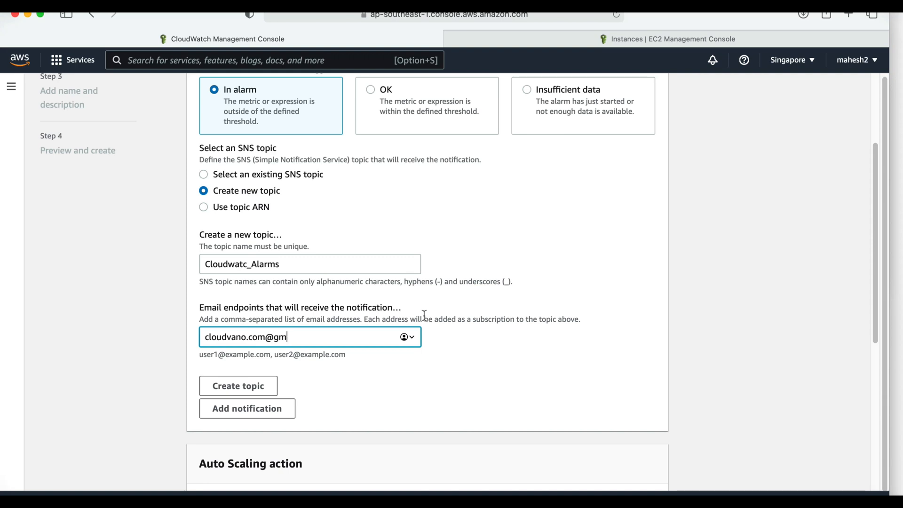
scroll(438, 311, "down", 1)
left_click(240, 379)
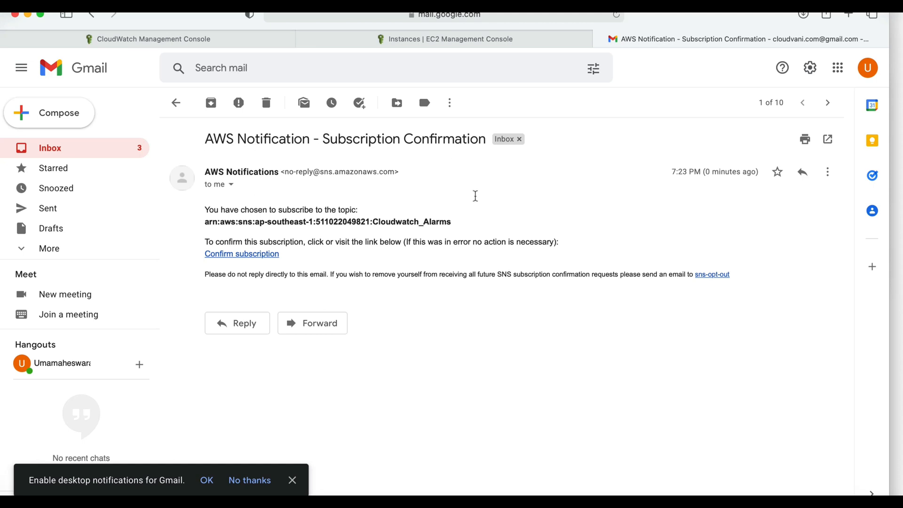
- Confirm the Cloudwatch_Alarms topic subscription from the AWS Notifications e-mail and check the confirmation page
left_click(252, 258)
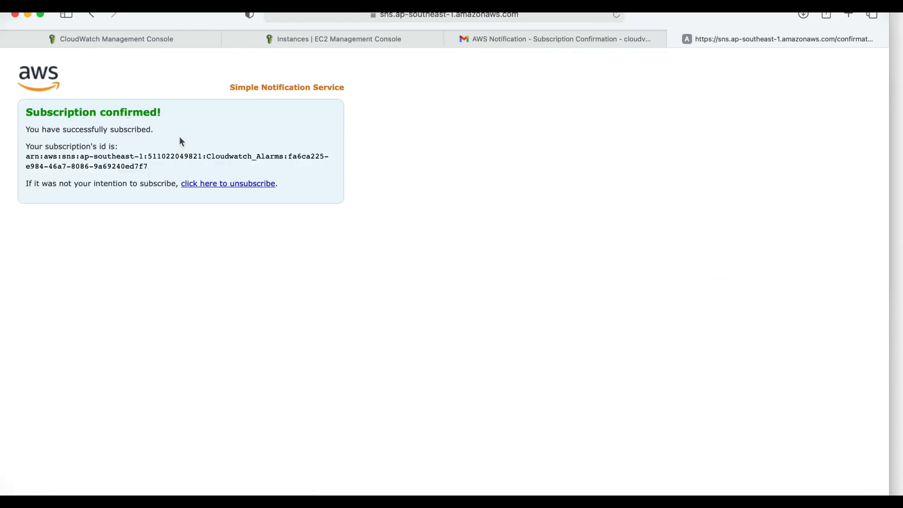
triple_click(43, 106)
left_click(126, 141)
- Return to the CloudWatch alarm setup, add no Auto Scaling, EC2 or Systems Manager action, and continue to the name and description
left_click(127, 38)
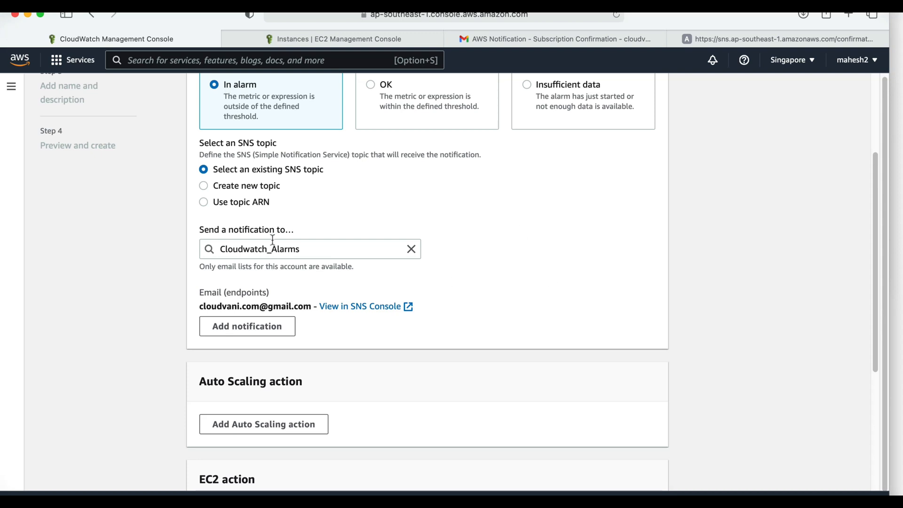
scroll(494, 318, "down", 2)
scroll(495, 318, "down", 5)
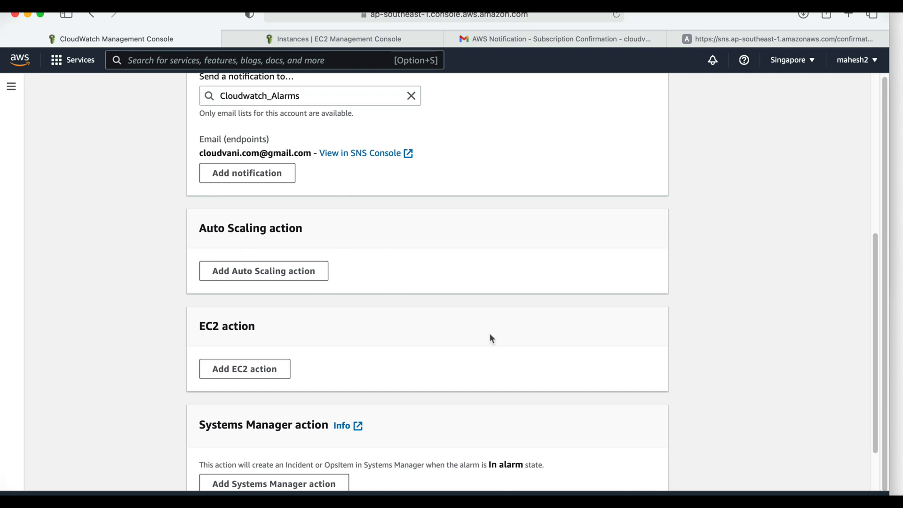
scroll(490, 334, "down", 3)
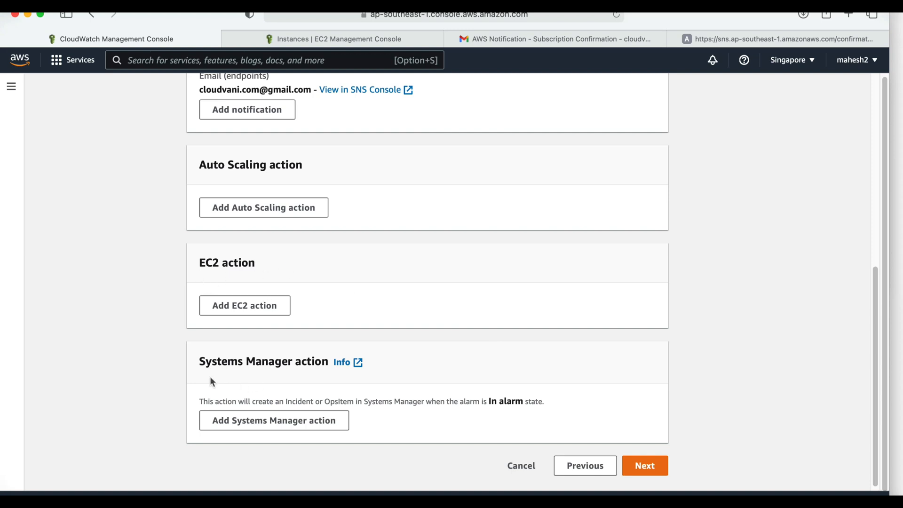
left_click(650, 472)
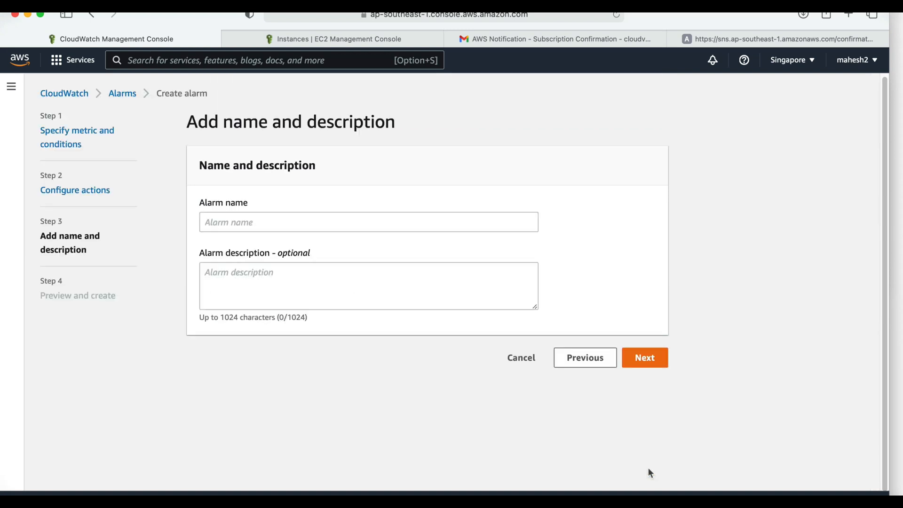
- Name the alarm CPU_Usage and copy the name for reuse in the description
left_click(262, 220)
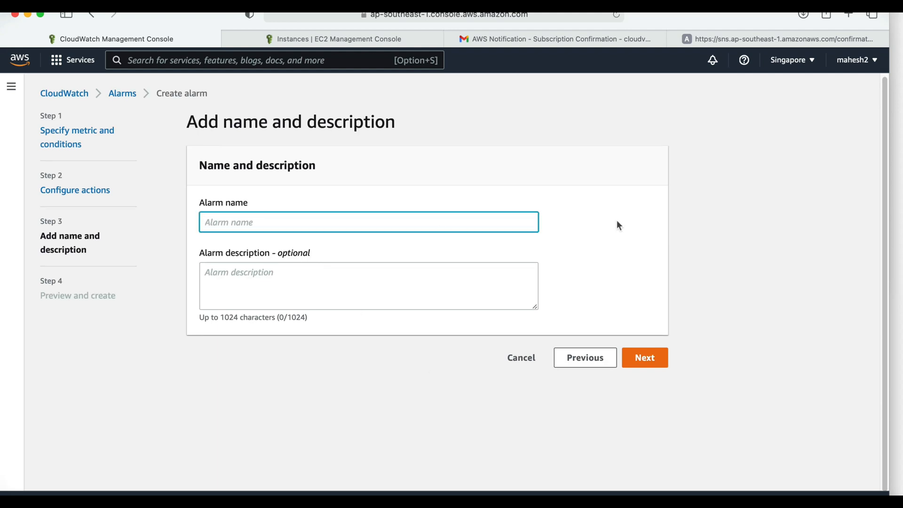
type("CPU_Usage_")
key("BackSpace")
double_click(276, 223)
key("super+x")
left_click(264, 276)
left_click(267, 223)
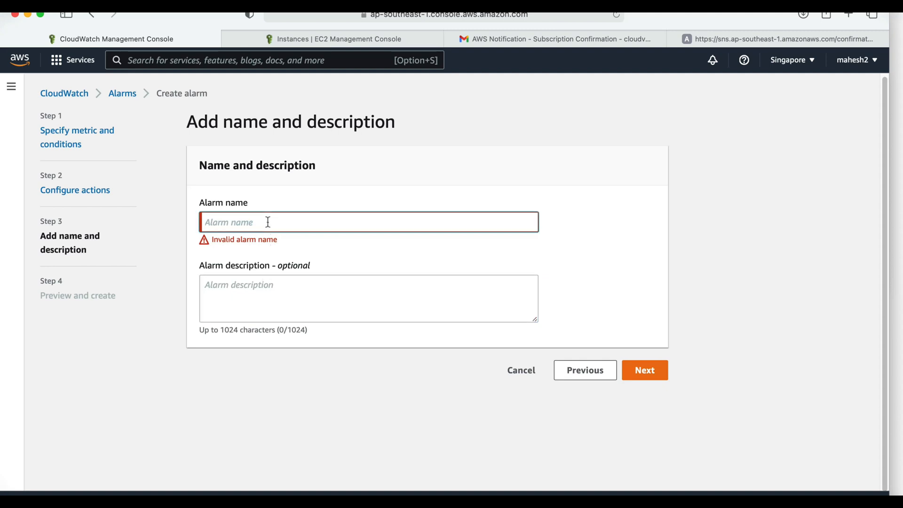
key("super+z")
- Set the alarm description to "CPU_Usage Exceeded." and continue to the preview
left_click(295, 300)
key("super+v")
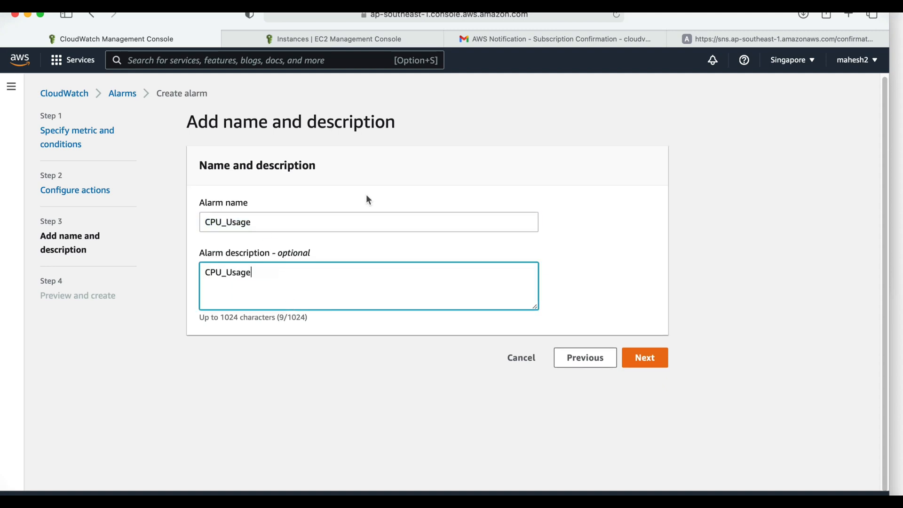
type("Exceeded.")
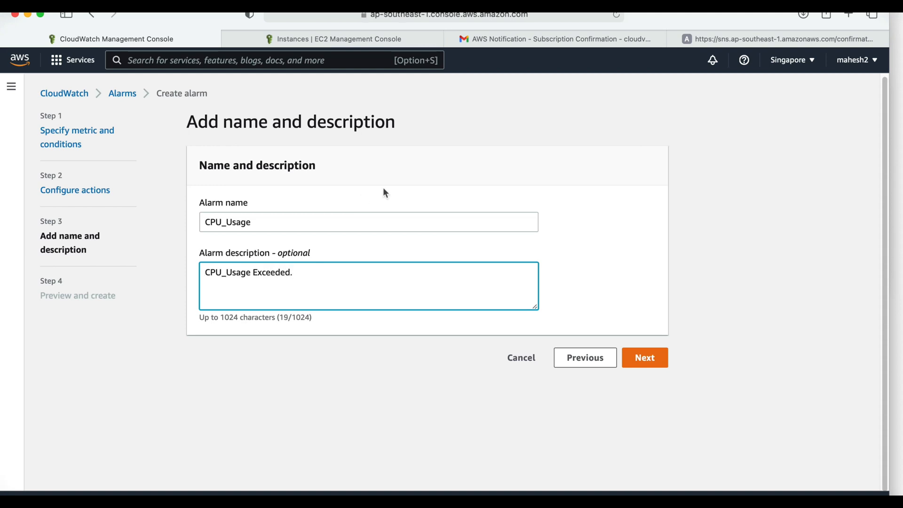
left_click(642, 358)
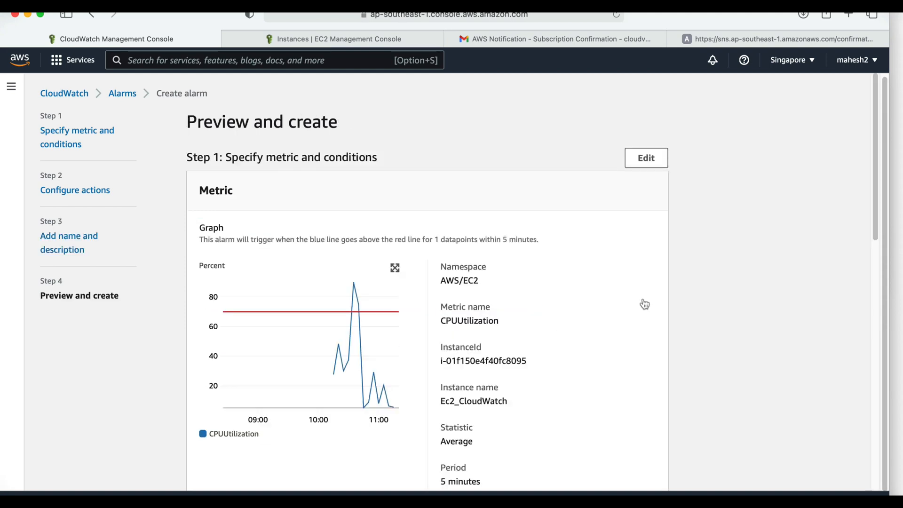
- Review the metric graph and conditions in the alarm preview, then create the alarm
scroll(638, 305, "down", 3)
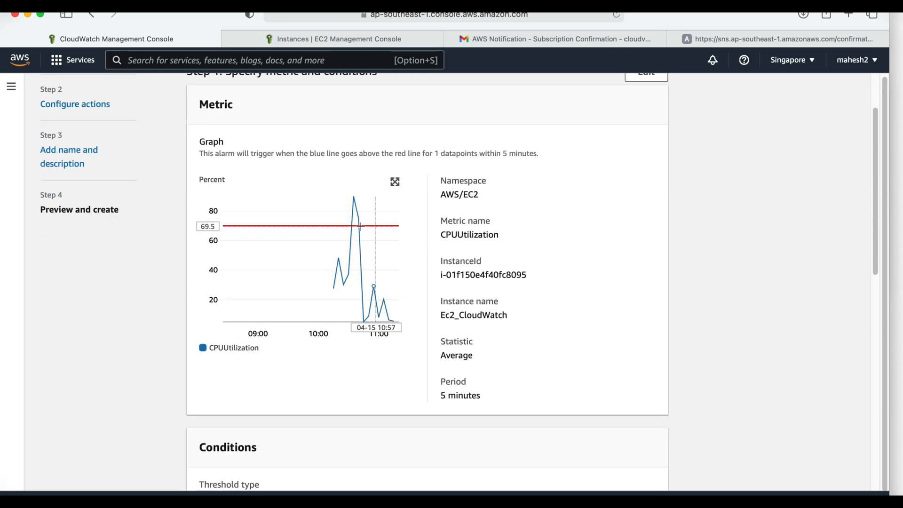
mouse_move(398, 278)
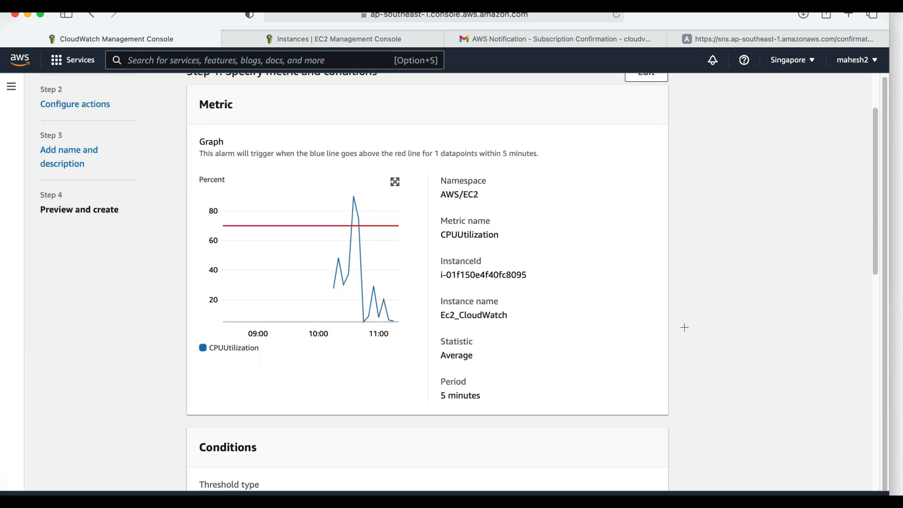
scroll(684, 327, "down", 15)
scroll(684, 327, "down", 2)
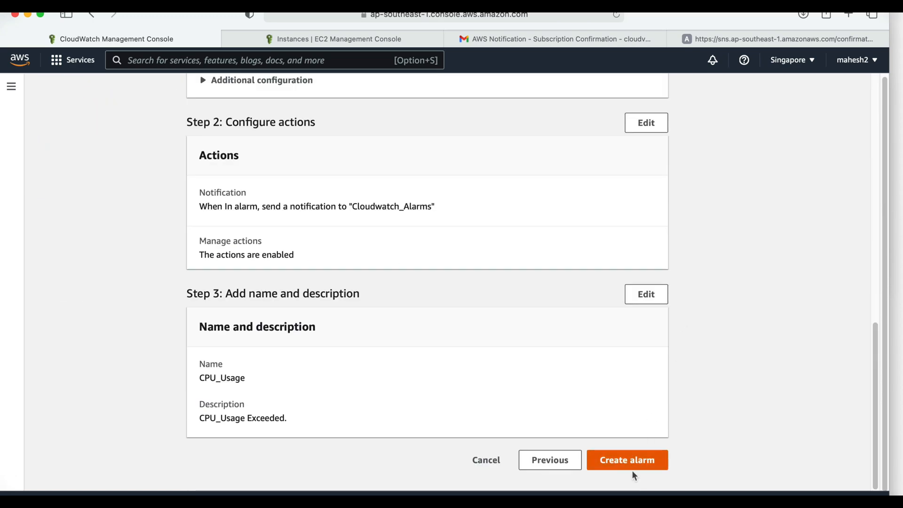
left_click(632, 463)
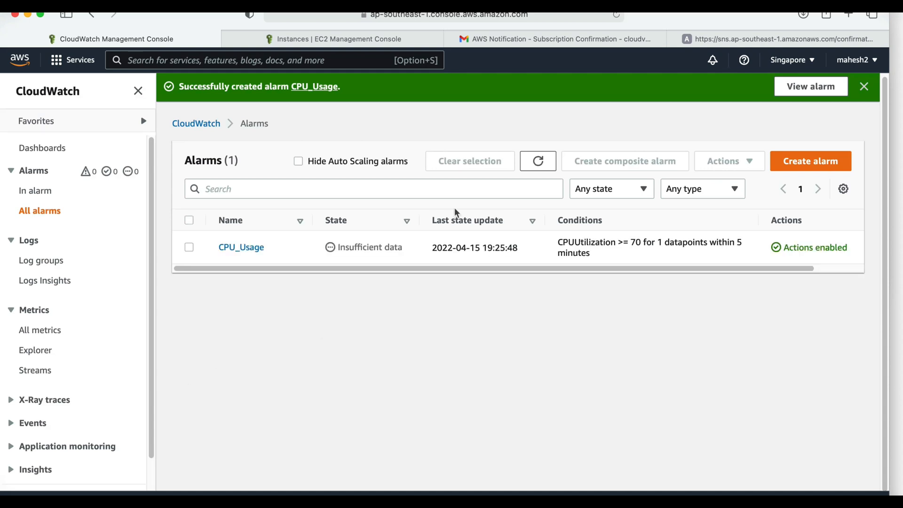
- Refresh the alarms list repeatedly to check the state of the CPU_Usage alarm
left_click(536, 162)
left_click(537, 162)
left_click_drag(405, 248, 316, 244)
left_click(429, 306)
left_click(550, 163)
left_click(536, 166)
left_click(537, 166)
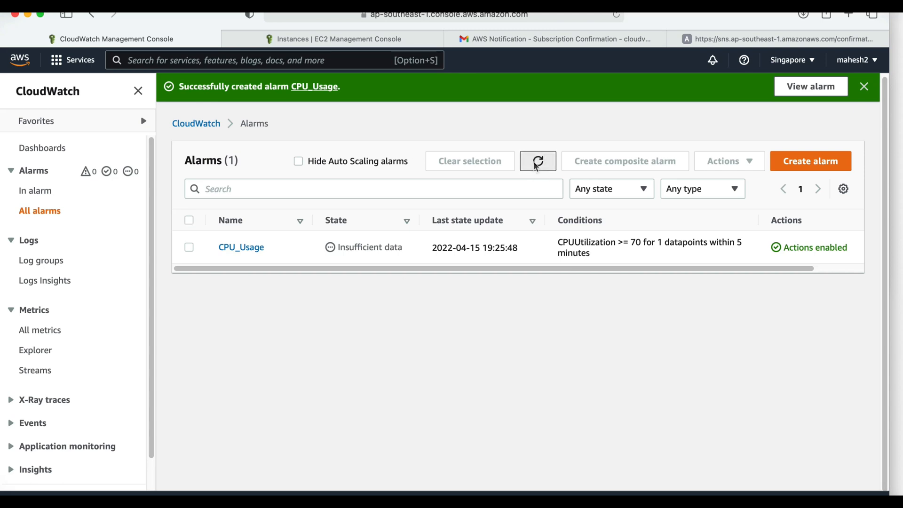
left_click(537, 165)
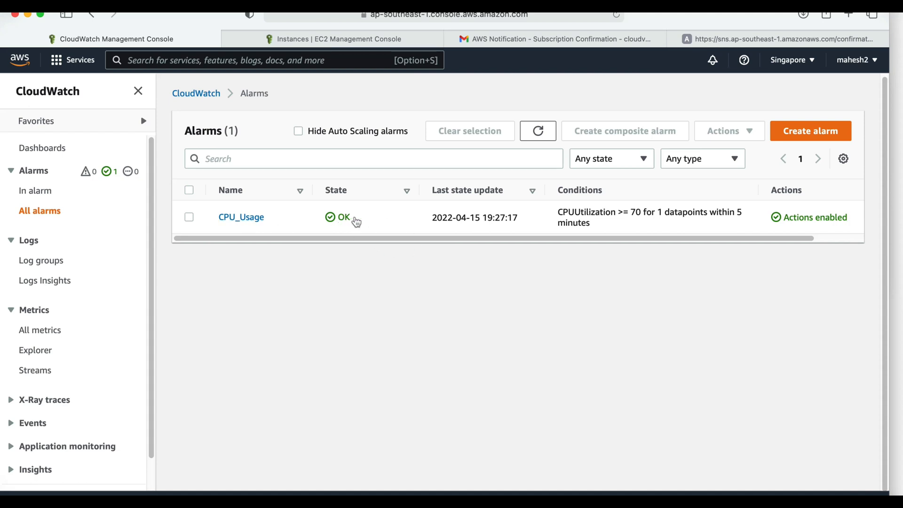
left_click_drag(355, 222, 335, 227)
left_click(335, 227)
- Open the CPU_Usage alarm and examine its graph, threshold, namespace and other details
left_click(254, 218)
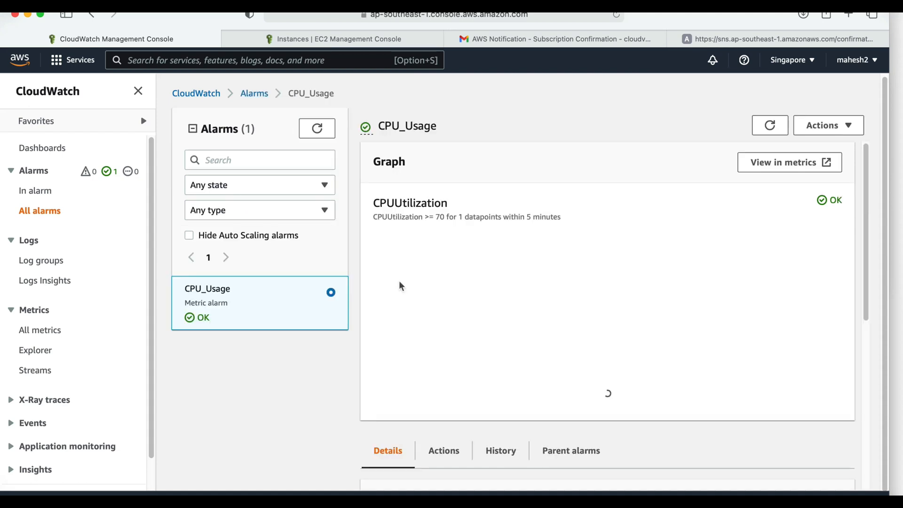
scroll(554, 315, "down", 3)
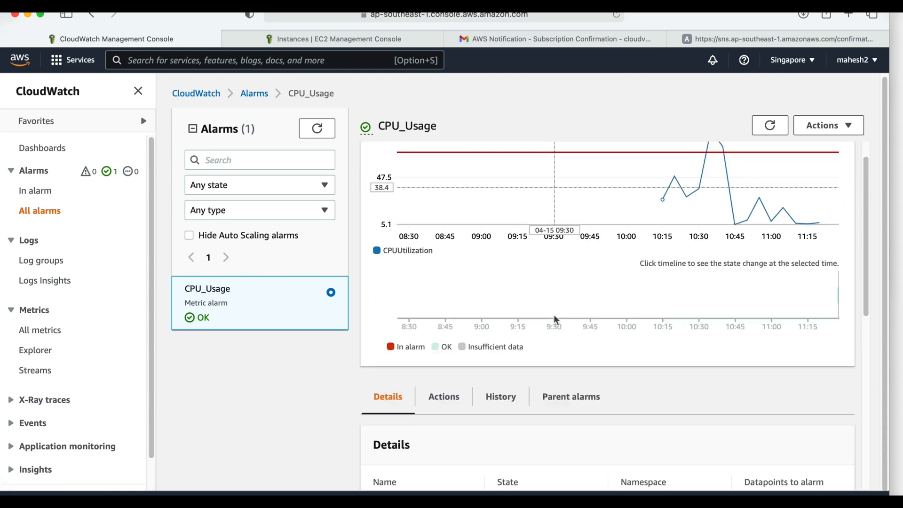
scroll(638, 404, "down", 6)
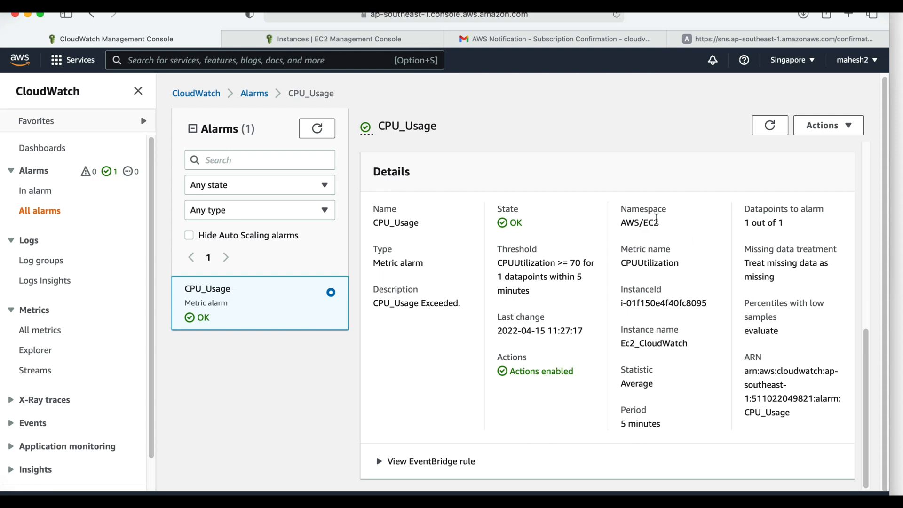
left_click_drag(658, 221, 619, 222)
left_click(668, 222)
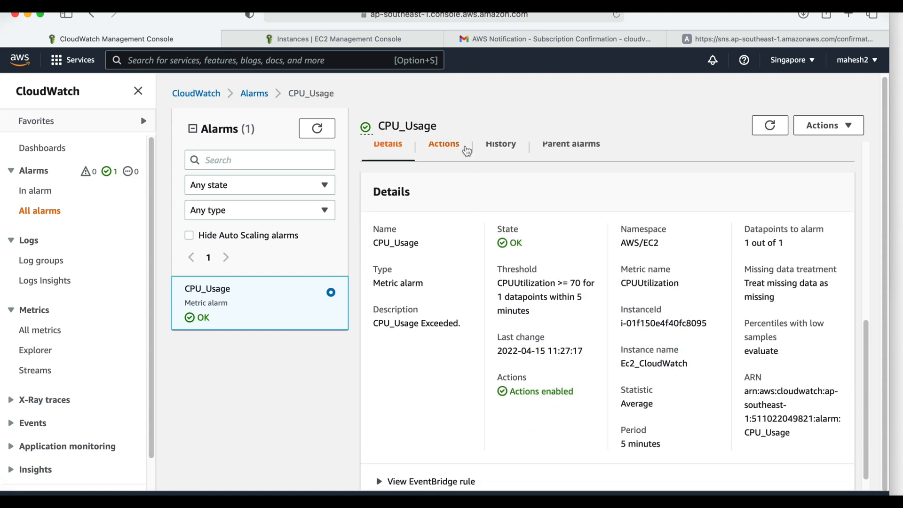
- Check which SNS topic the CPU_Usage alarm's notification action uses, then return to the list of all alarms
left_click(460, 149)
scroll(621, 459, "up", 2)
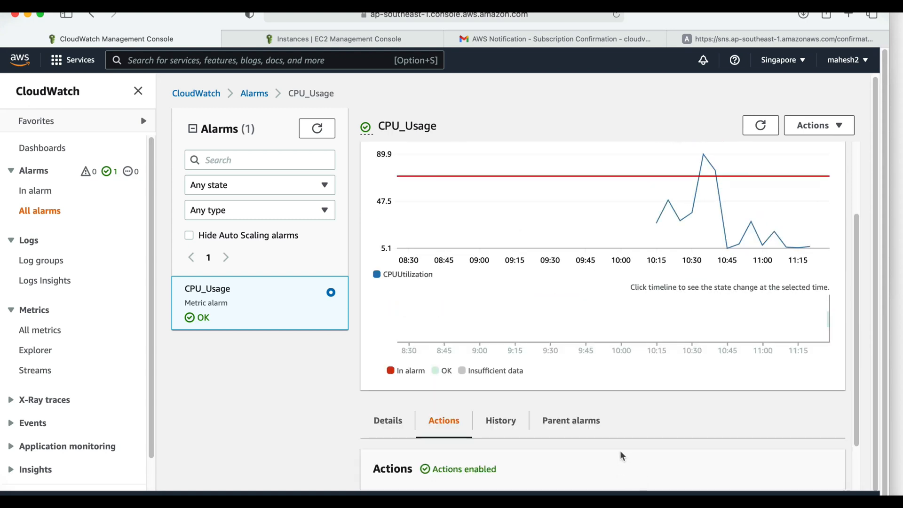
scroll(628, 400, "down", 2)
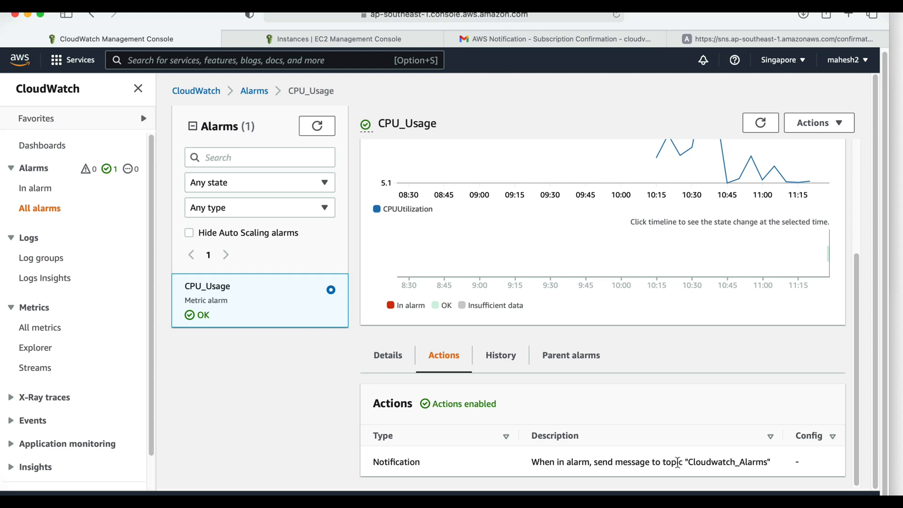
left_click_drag(677, 462, 757, 461)
left_click(654, 465)
left_click_drag(652, 466, 761, 464)
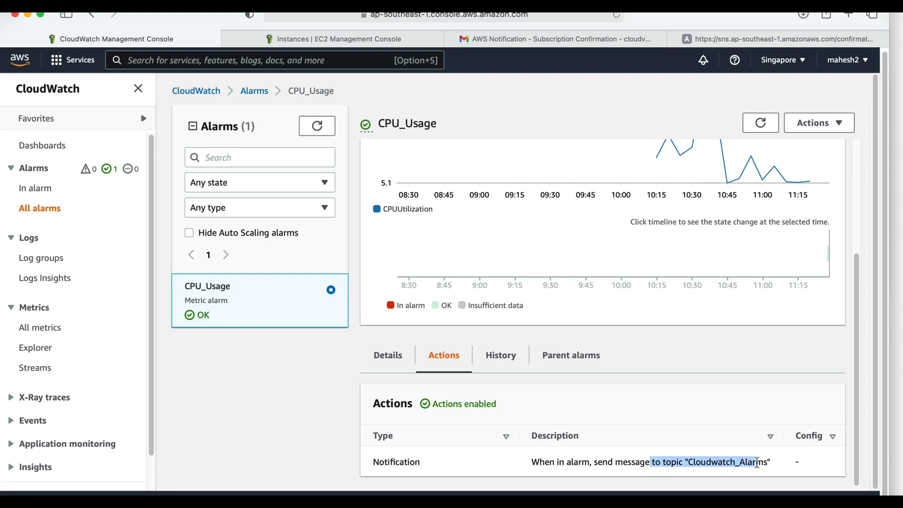
left_click(760, 464)
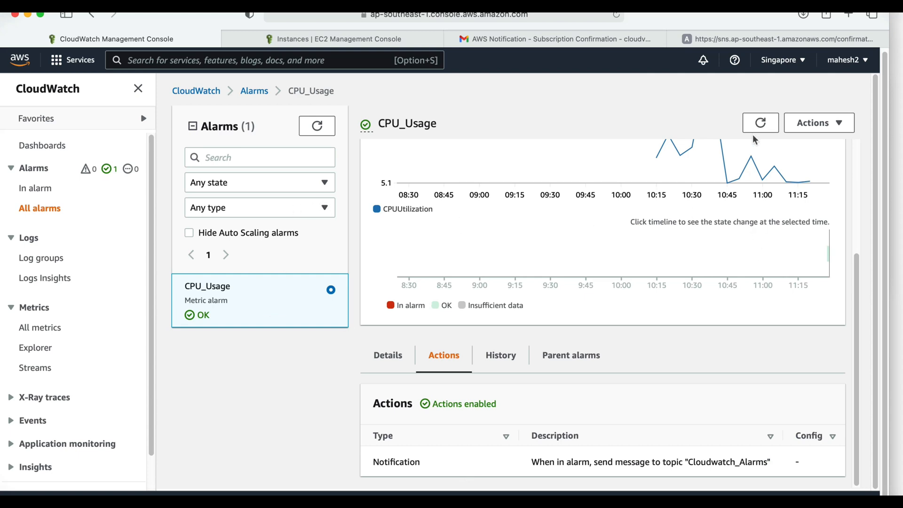
left_click(41, 209)
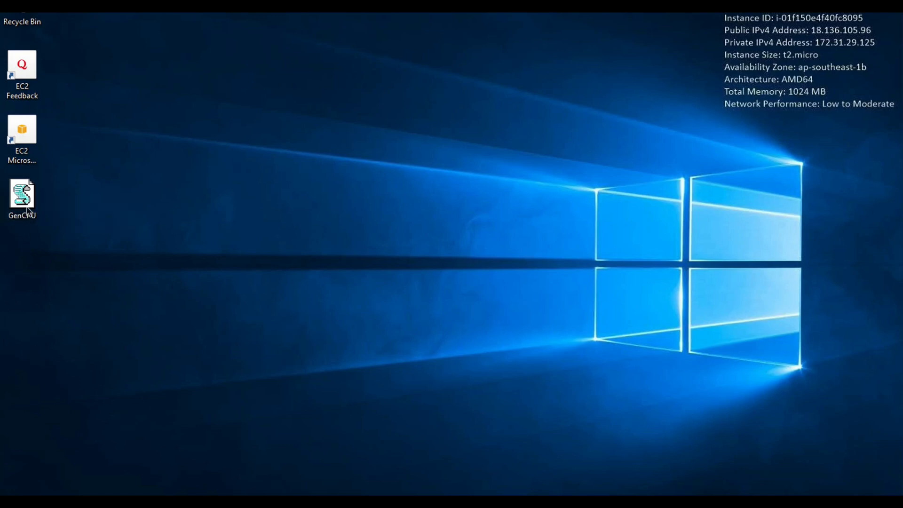
- On the Windows instance, open Task Manager with full details, show the CPU performance graph and move its window clear of the desktop icons
right_click(357, 501)
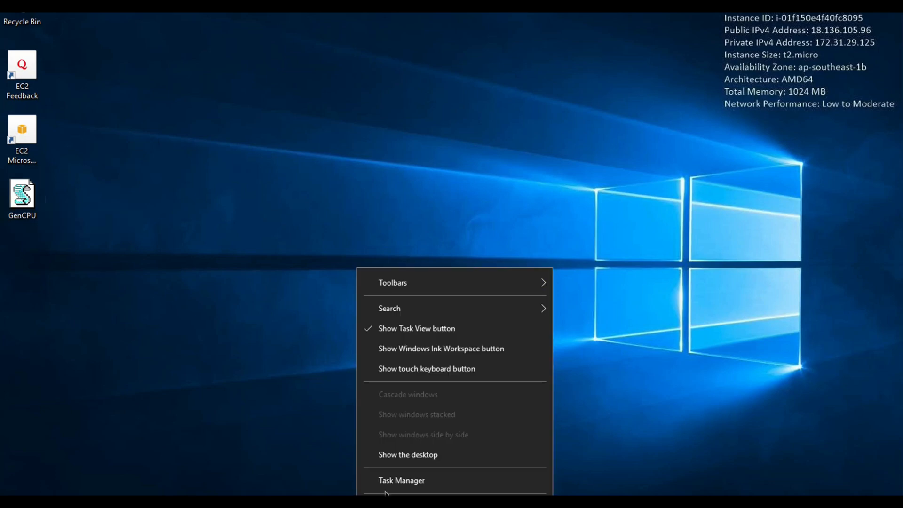
left_click(387, 489)
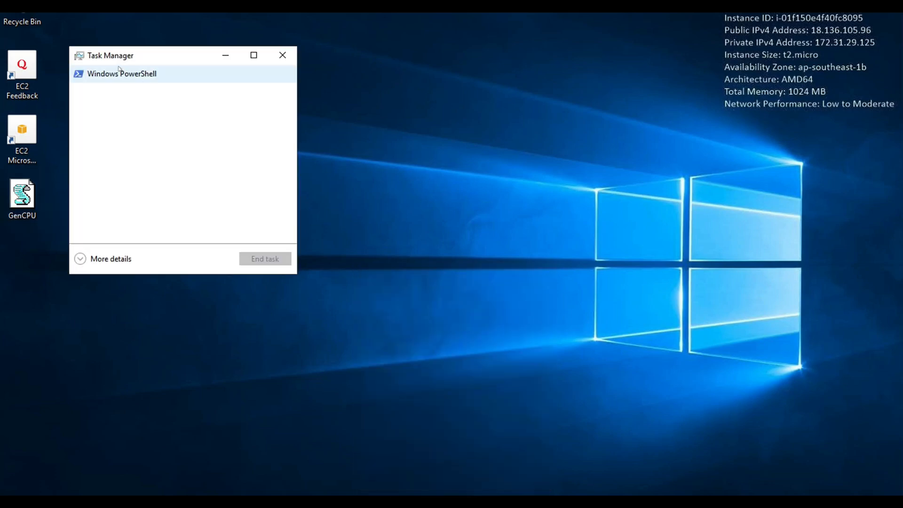
left_click(121, 71)
left_click(115, 261)
left_click(149, 91)
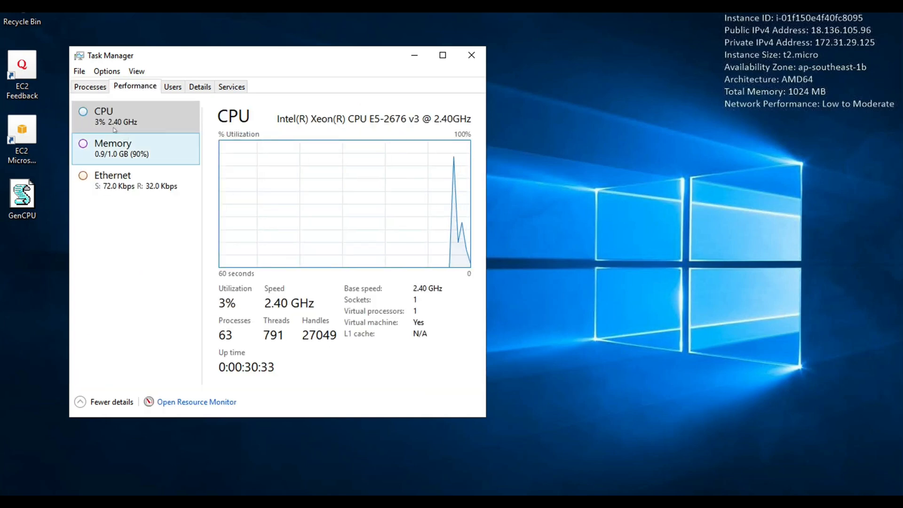
left_click_drag(274, 60, 596, 16)
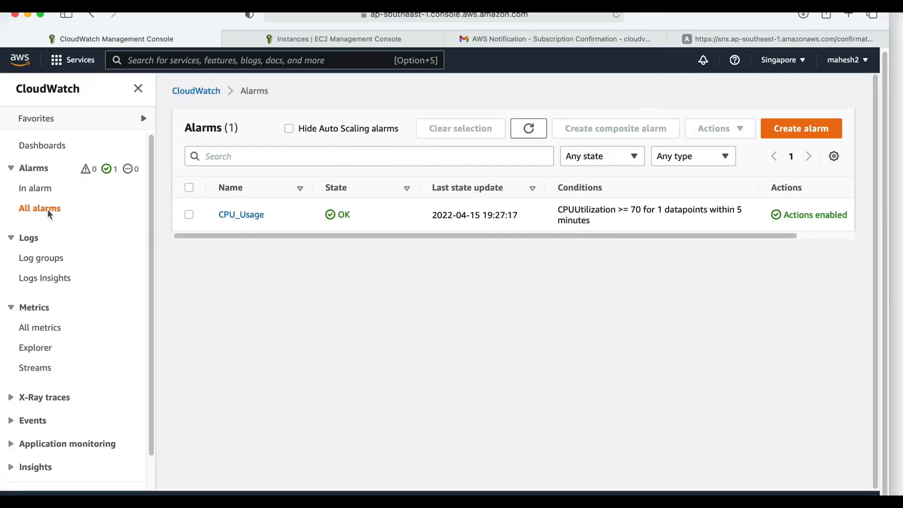
- Check the SNS subscription confirmation e-mail in Gmail, and view the Ec2_CloudWatch instance's summary in the EC2 console
left_click(538, 37)
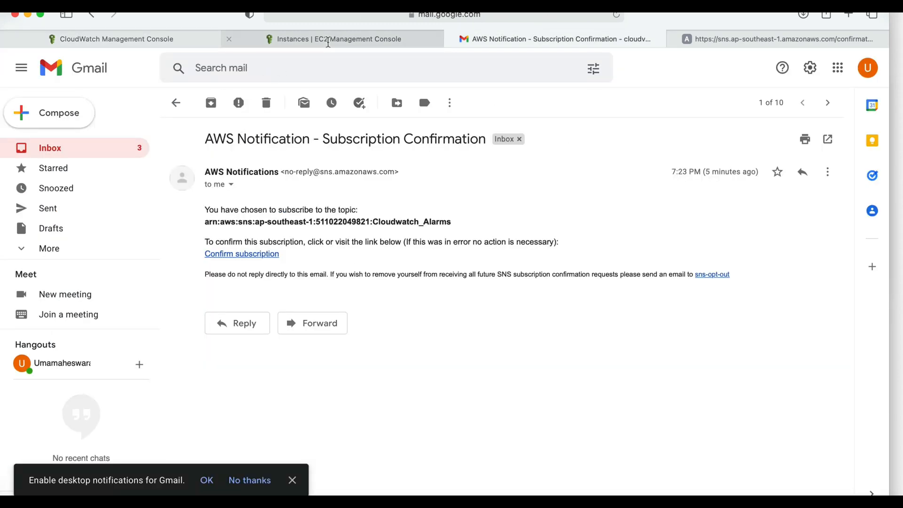
left_click(330, 35)
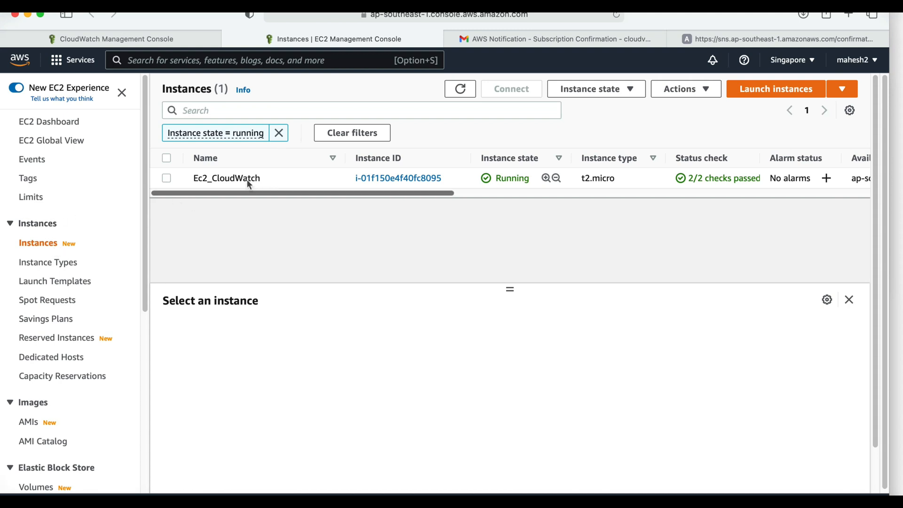
left_click(377, 178)
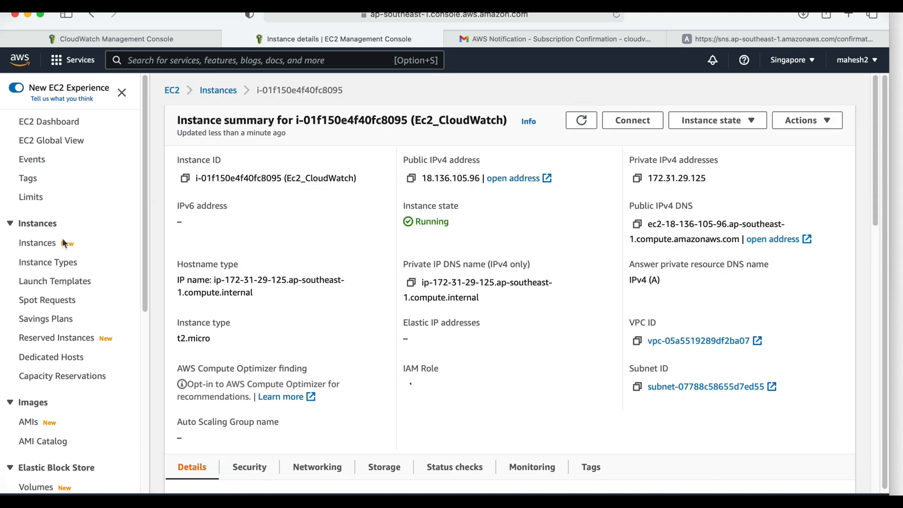
- Open the CPU_Usage alarm in CloudWatch and refresh its CPUUtilization graph
left_click(107, 39)
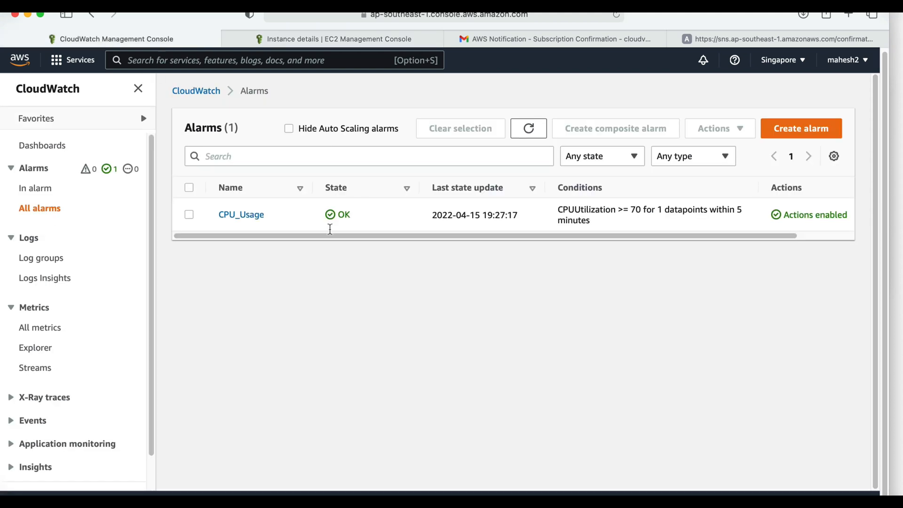
left_click(238, 214)
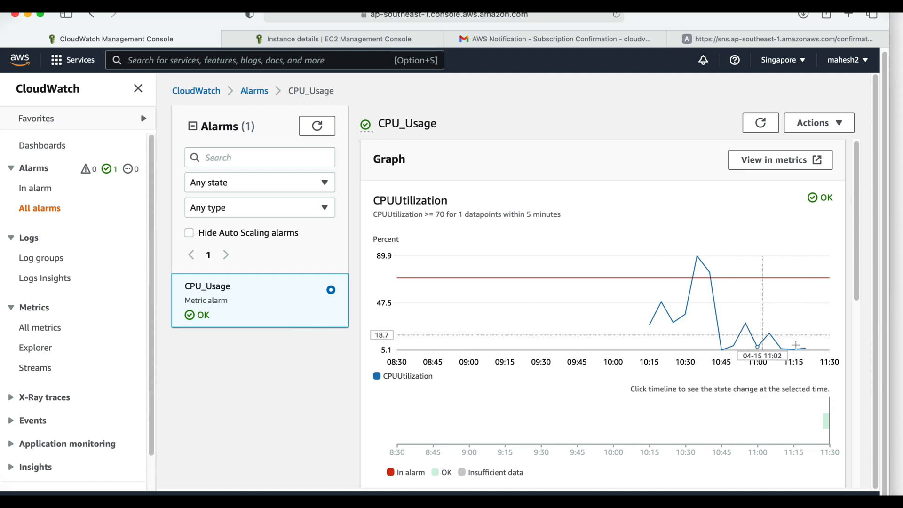
left_click(758, 123)
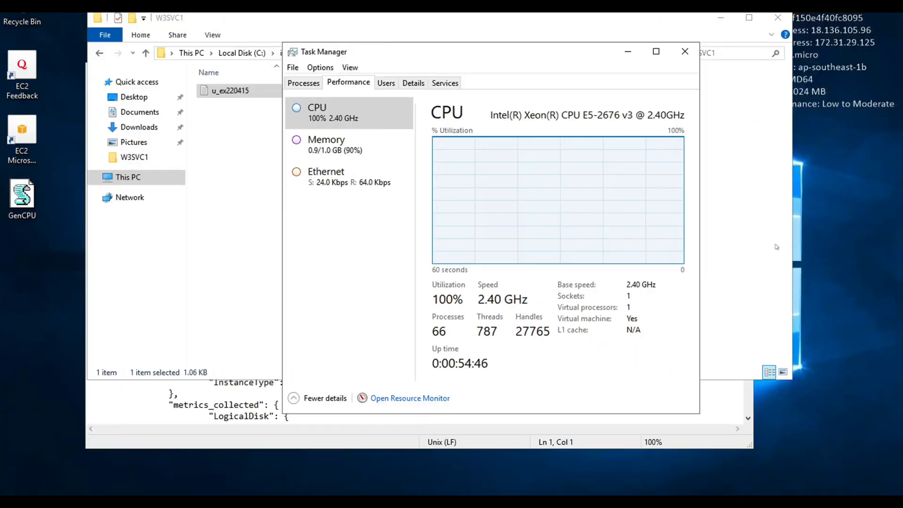
- On the Windows instance, bring up config.json in Notepad and highlight the log collection's file_path entry
left_click(777, 246)
left_click(777, 246)
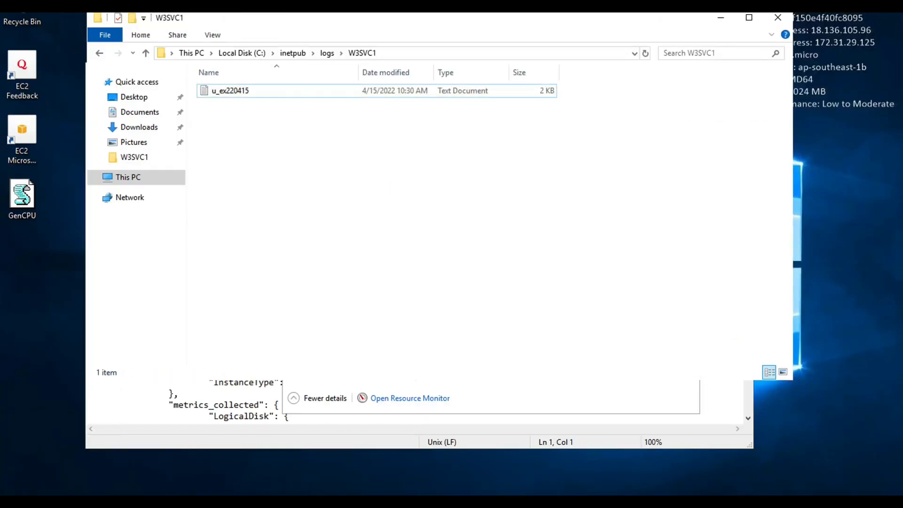
left_click(235, 501)
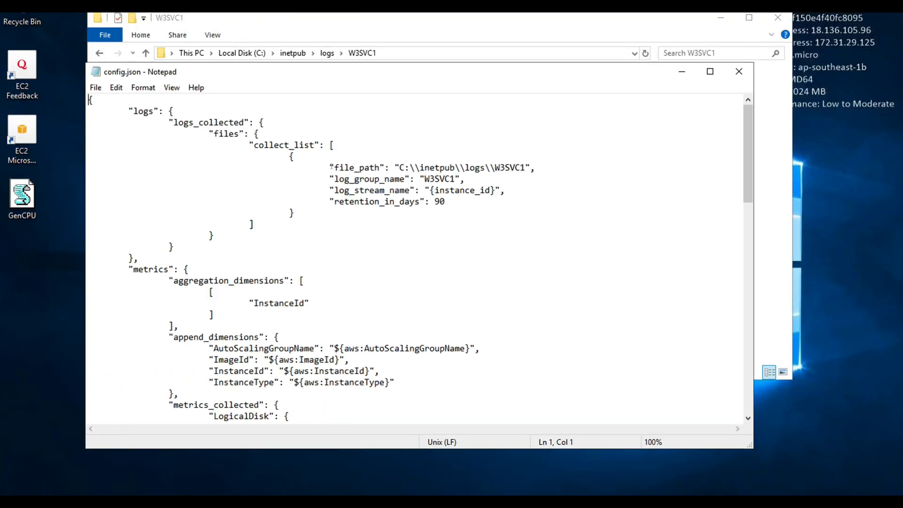
left_click_drag(334, 167, 526, 168)
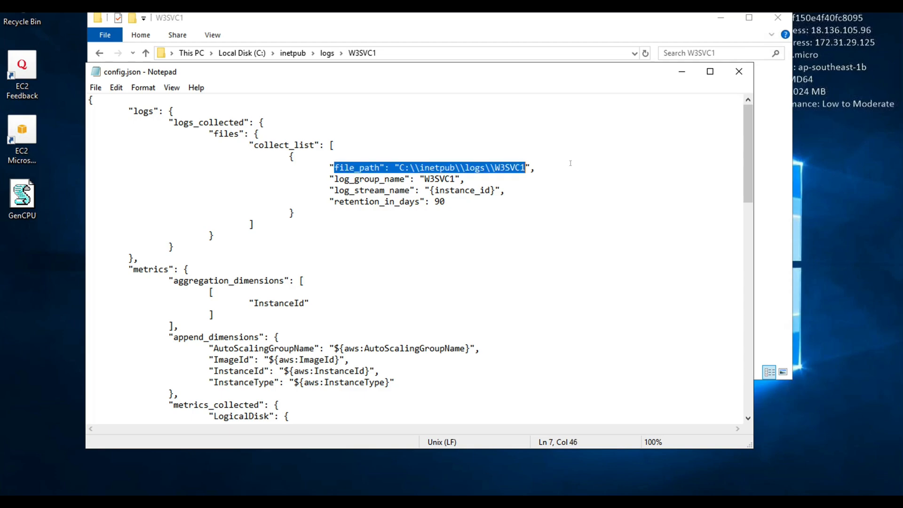
- Switch to the CloudWatch console and view the log events of the instance's stream in the W3SVC1 log group
key("super+Tab")
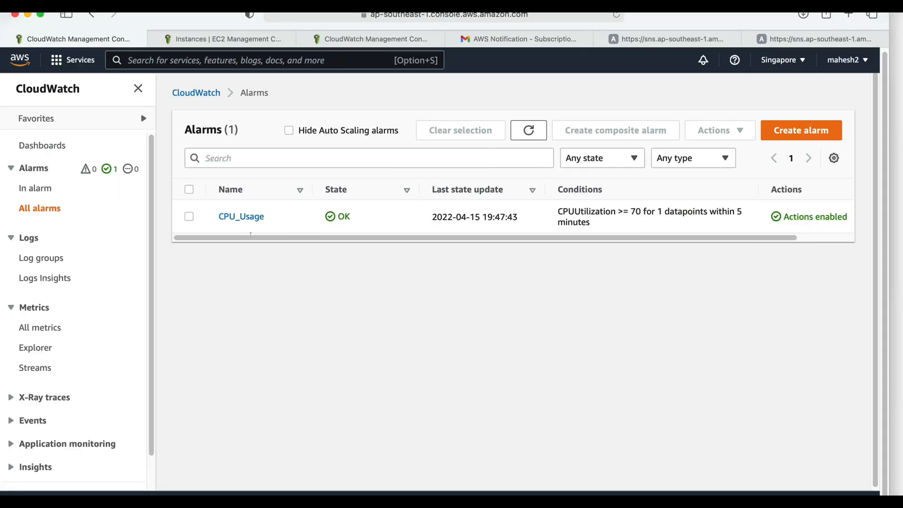
left_click(41, 257)
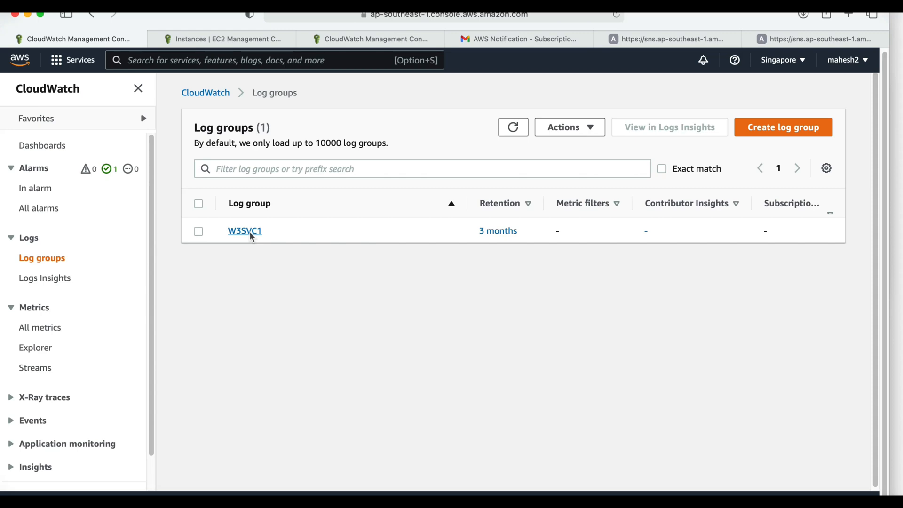
left_click(245, 231)
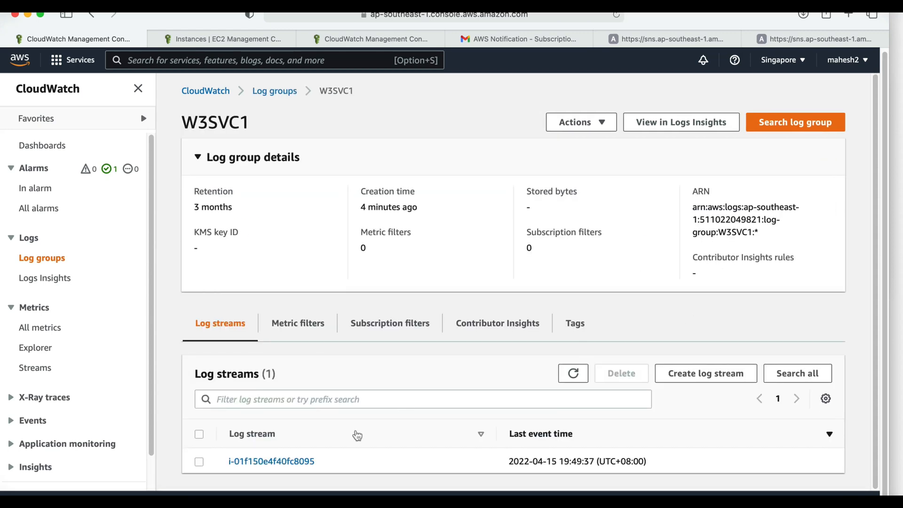
left_click(282, 463)
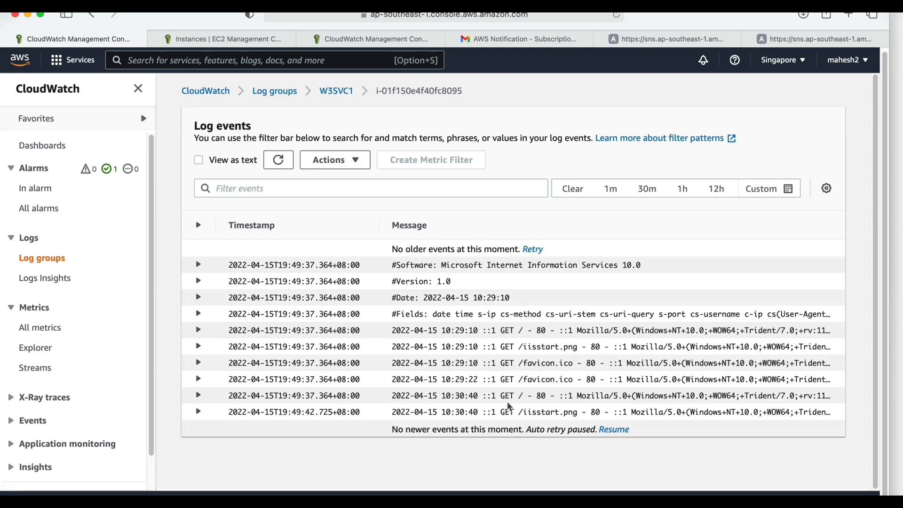
- On the Windows instance, browse to C:\inetpub\logs\W3SVC1 and open the u_ex220415 log file to compare its entries
key("ctrl+Right")
left_click(765, 217)
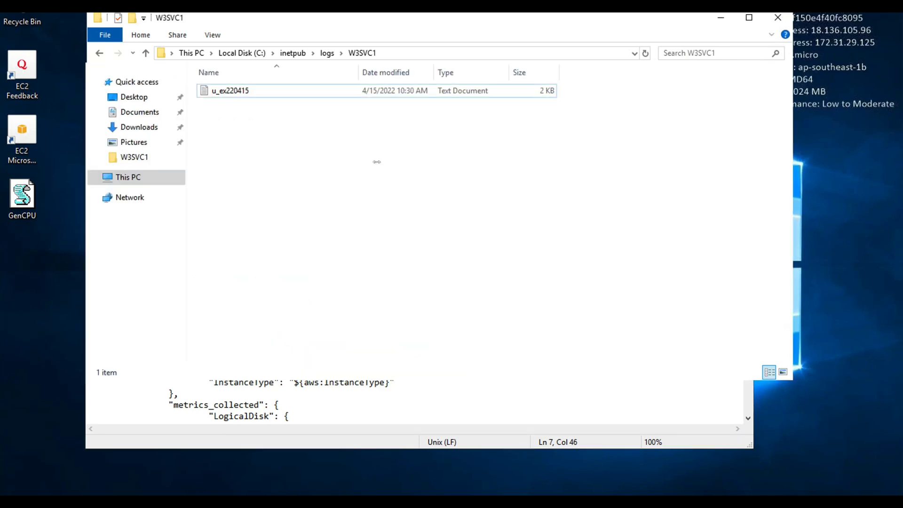
left_click(249, 54)
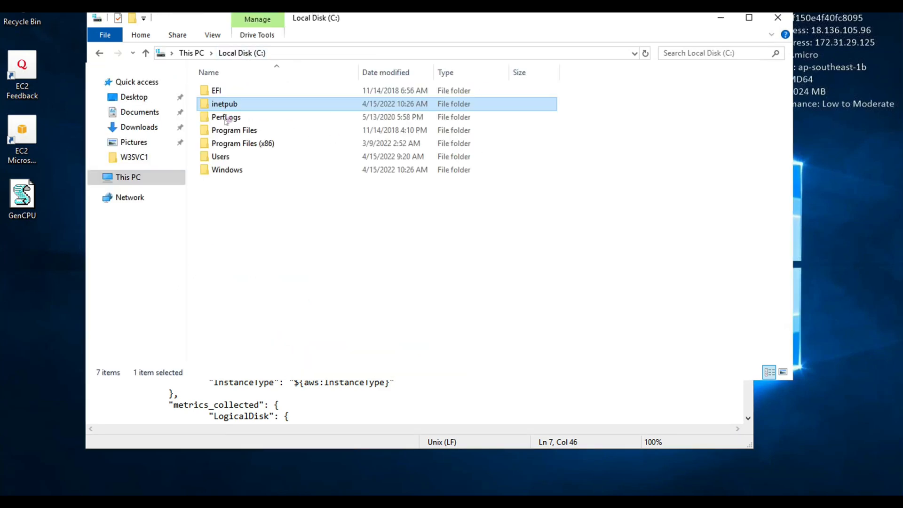
double_click(299, 105)
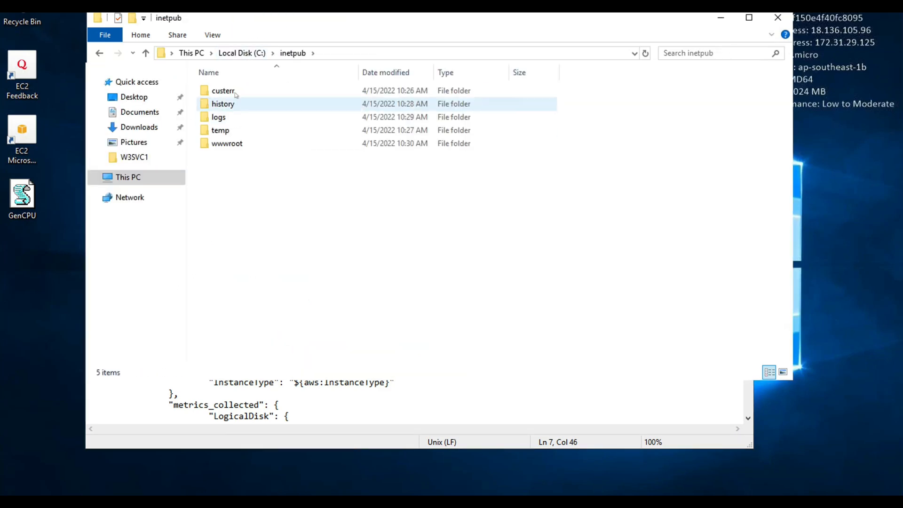
double_click(234, 118)
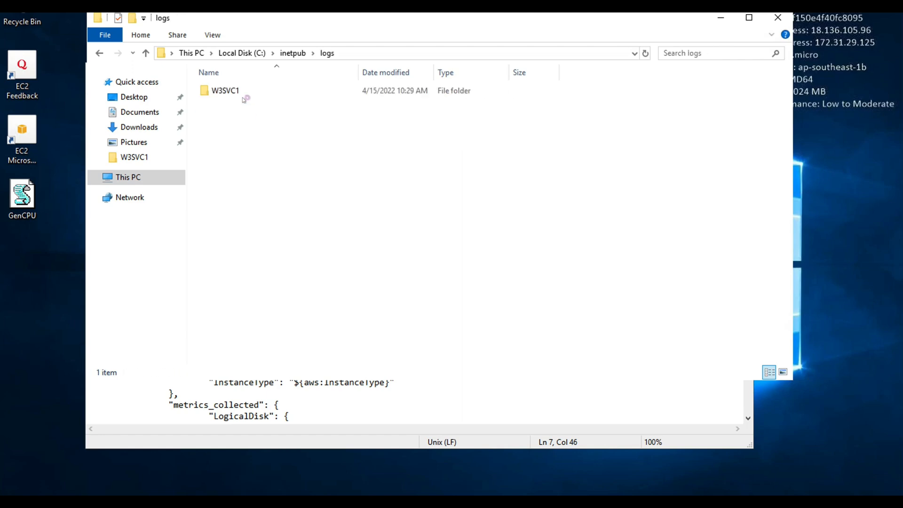
double_click(239, 91)
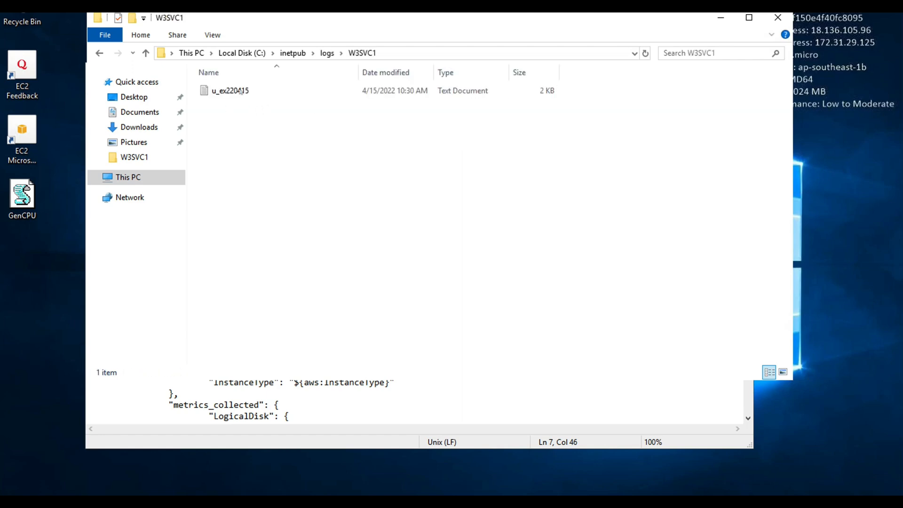
double_click(260, 92)
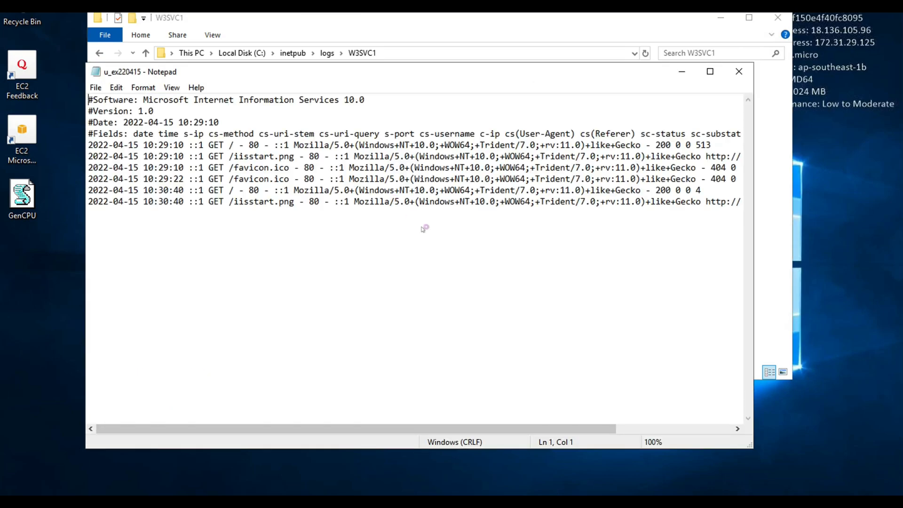
- Return to the CloudWatch log groups list, check the W3SVC1 group's retention and reopen its instance log stream
key("ctrl+Left")
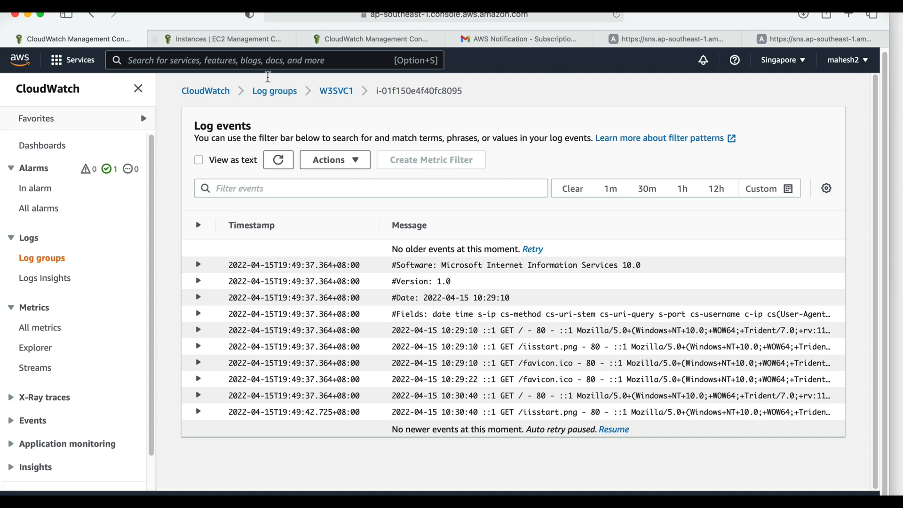
left_click(274, 90)
left_click_drag(544, 233, 459, 239)
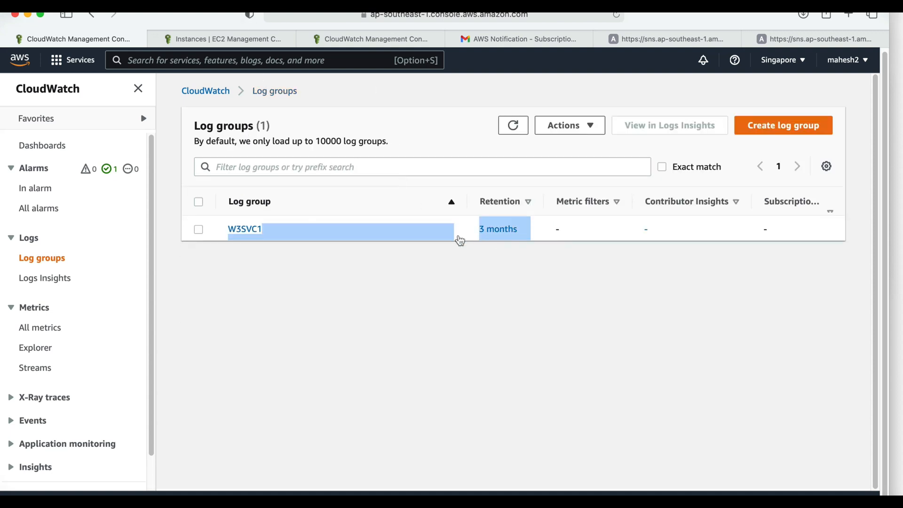
left_click(531, 300)
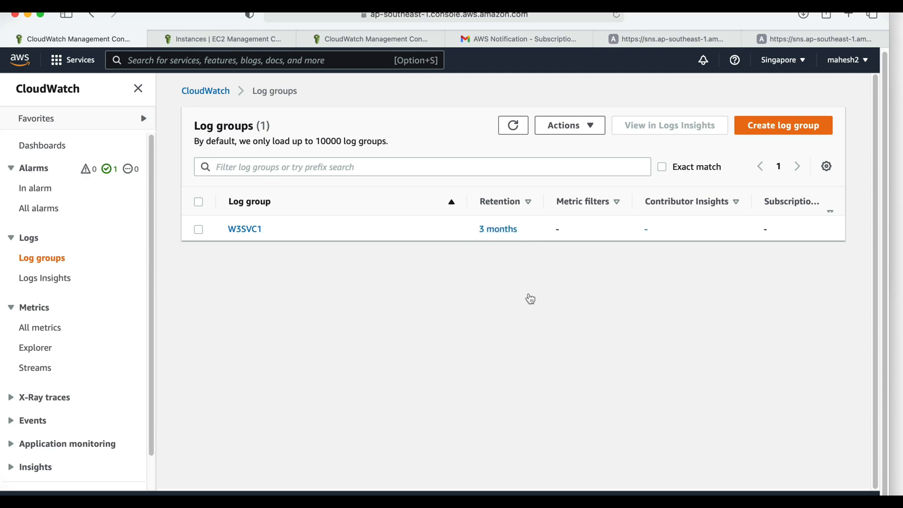
left_click(244, 229)
left_click(294, 462)
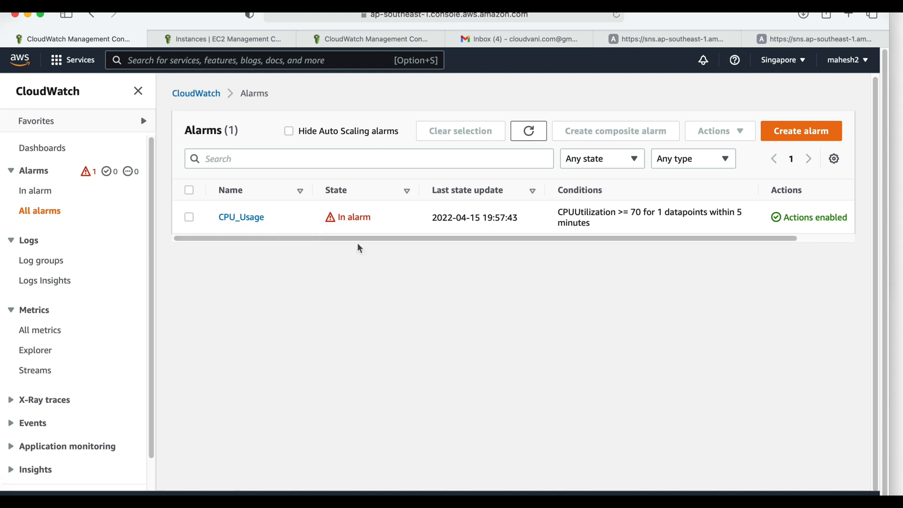
- Open the ALARM: "CPU_Usage" e-mail in Gmail and examine the alarm's description and state change
left_click(520, 38)
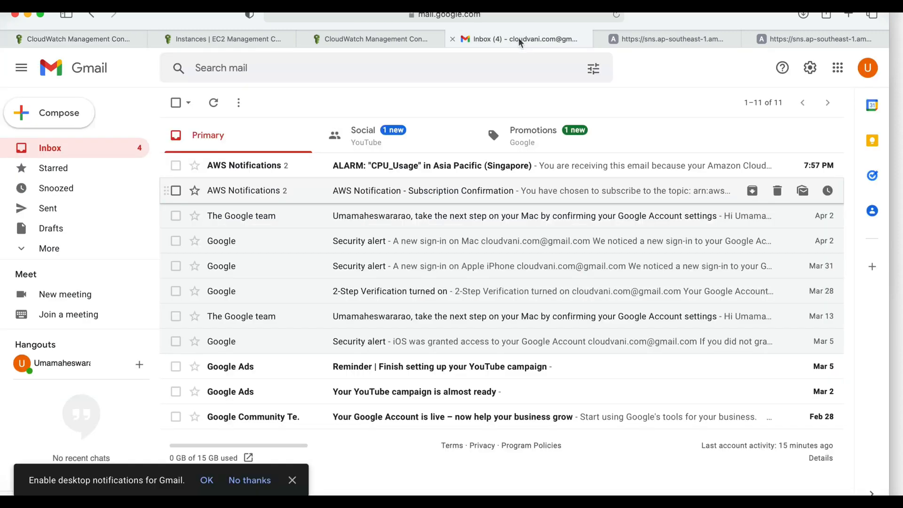
left_click(393, 165)
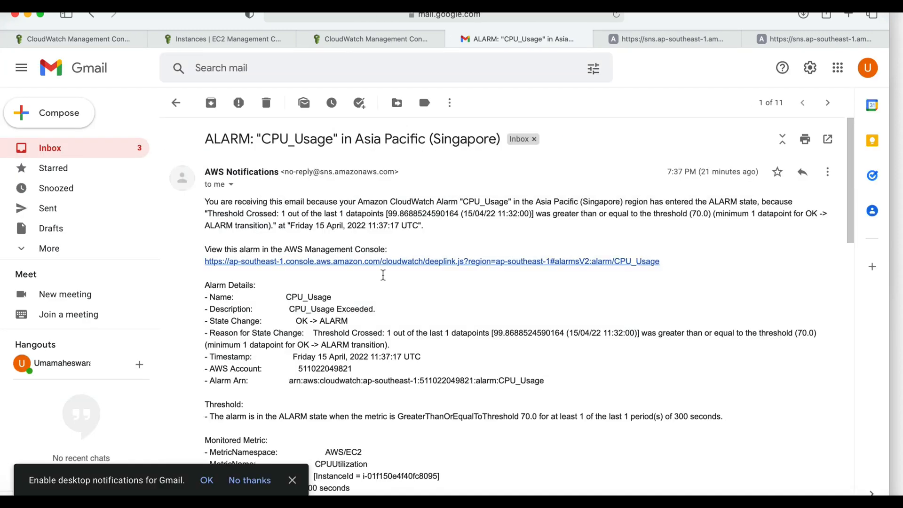
scroll(384, 275, "down", 2)
scroll(384, 276, "down", 1)
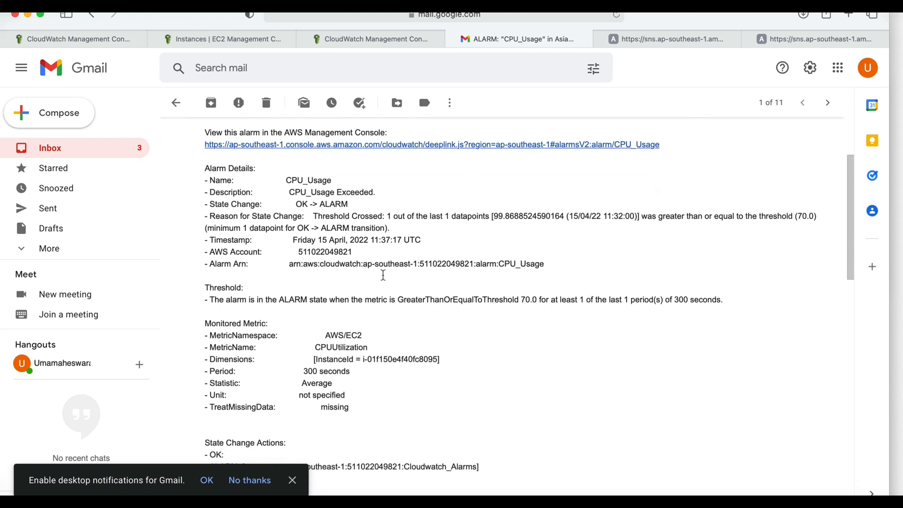
left_click_drag(375, 192, 290, 192)
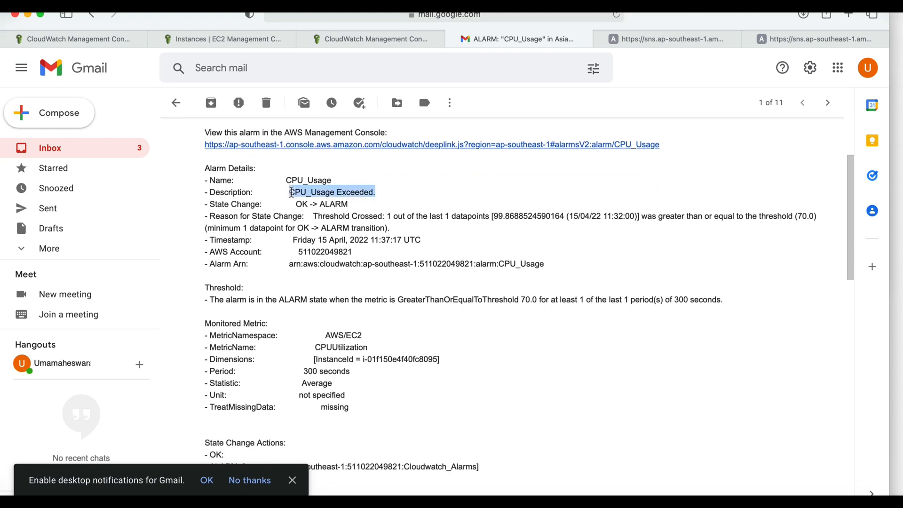
left_click(291, 192)
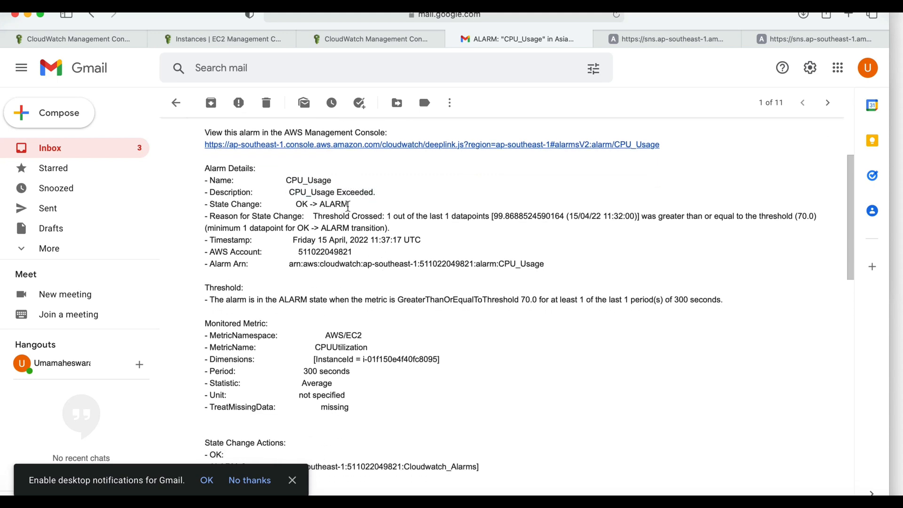
left_click_drag(348, 204, 336, 204)
scroll(375, 259, "down", 1)
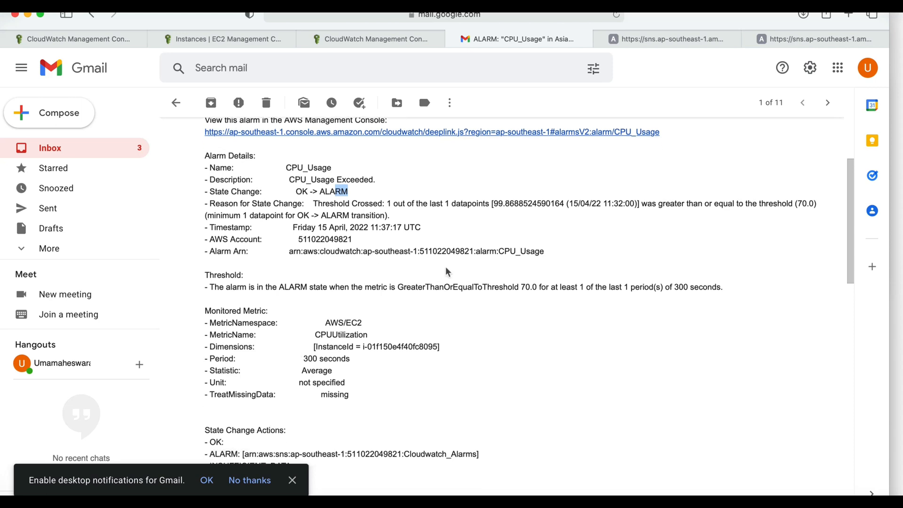
- Examine the monitored metric's instance dimension, period and state change actions in the alarm e-mail
double_click(396, 346)
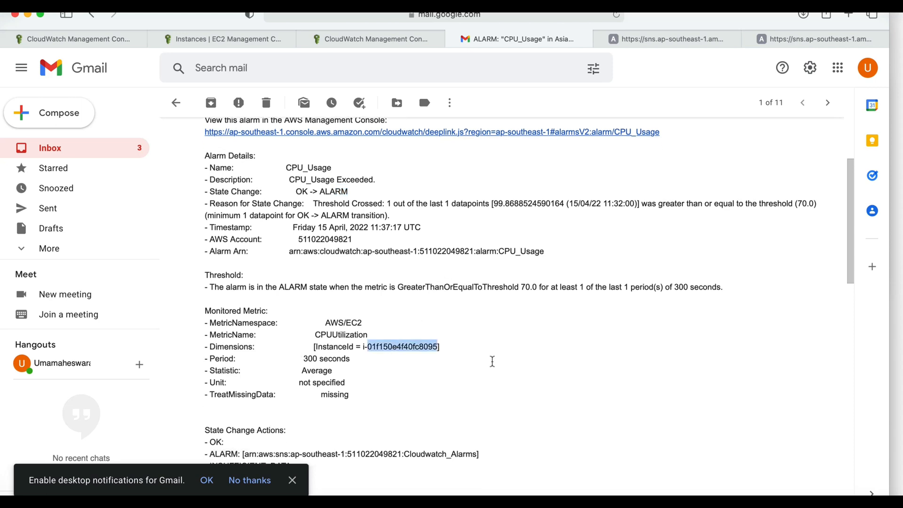
scroll(493, 361, "down", 3)
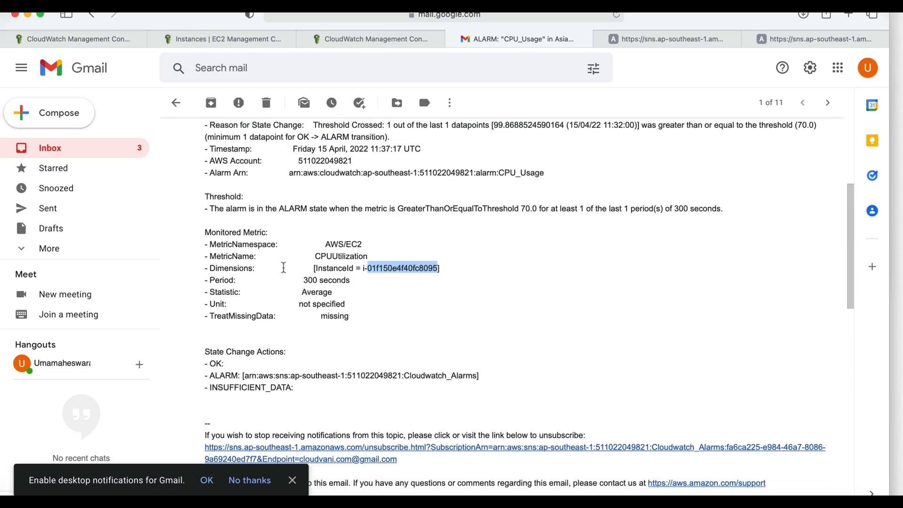
left_click_drag(244, 268, 433, 267)
left_click(434, 267)
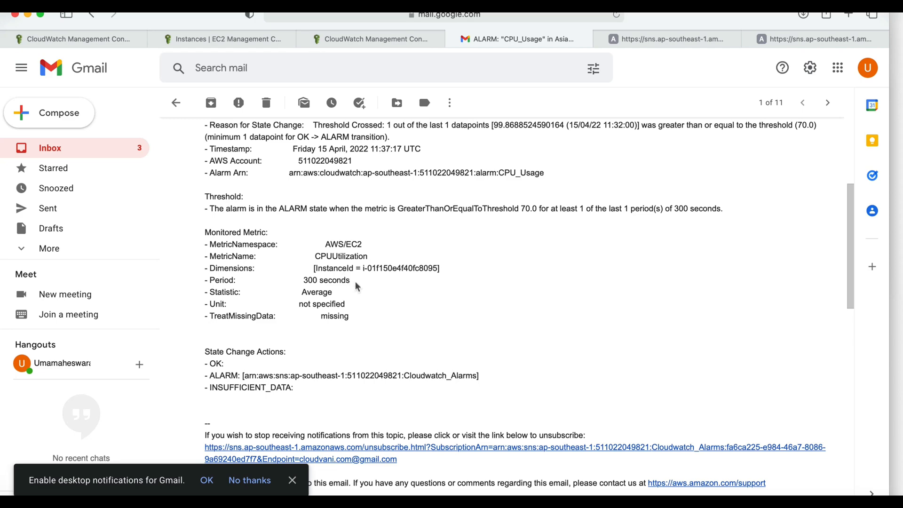
scroll(376, 299, "up", 3)
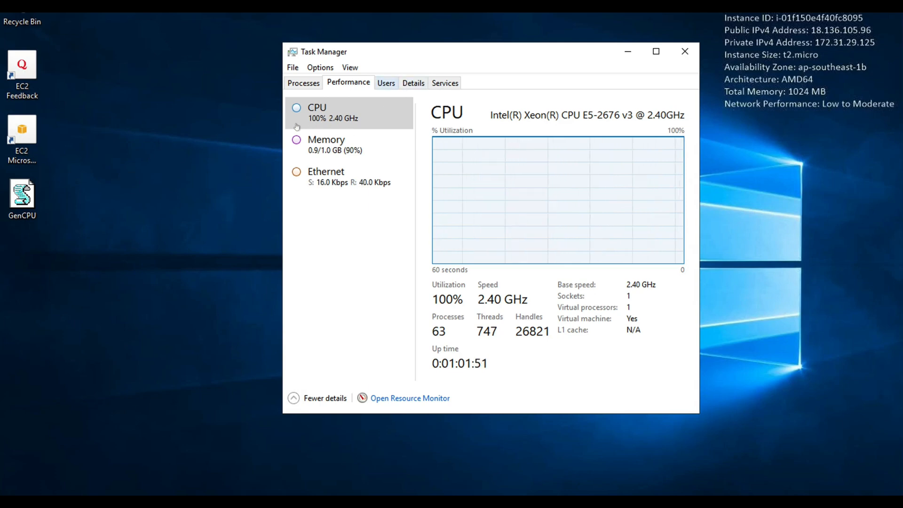
- End the "Microsoft ® Windows Bas..." process running under the Administrator user to stop the generated CPU load
left_click(382, 84)
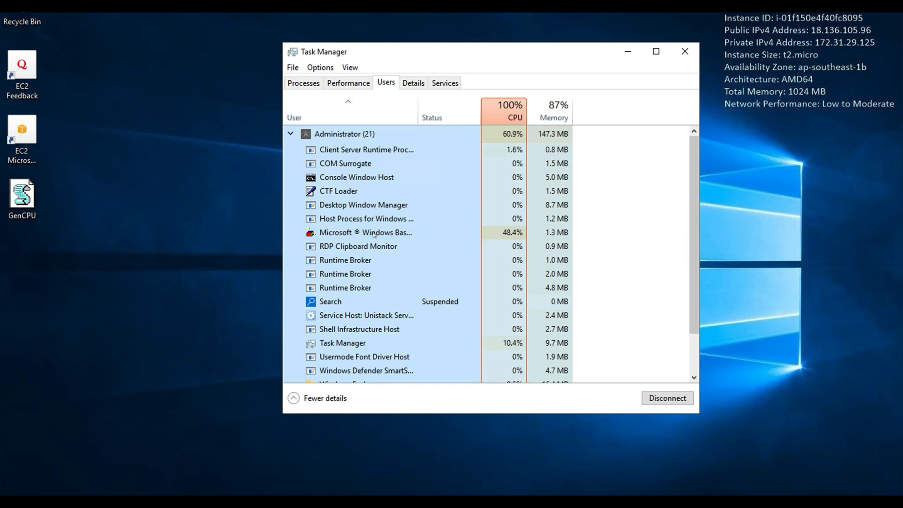
left_click(381, 232)
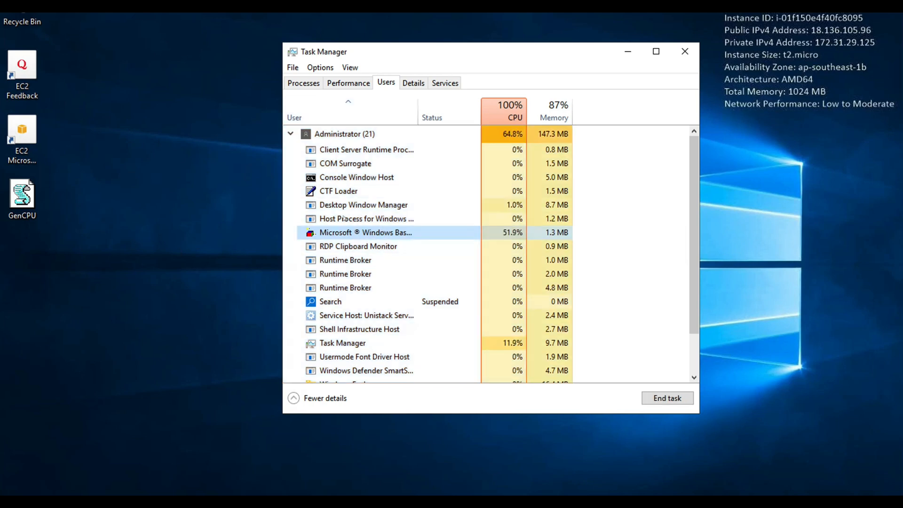
right_click(353, 233)
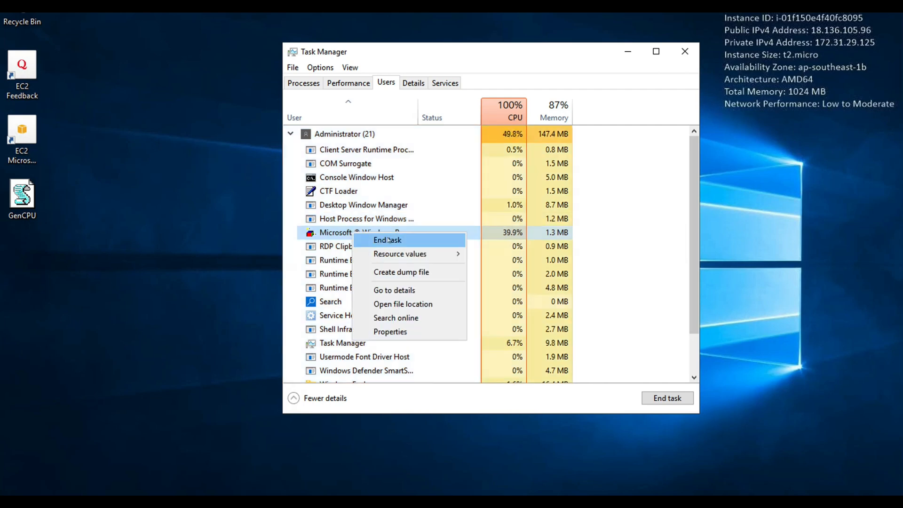
key("Return")
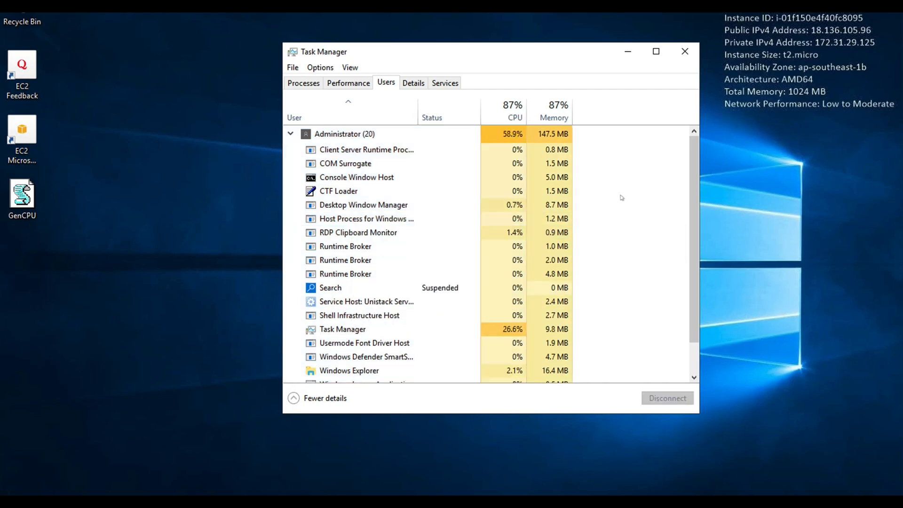
right_click(374, 327)
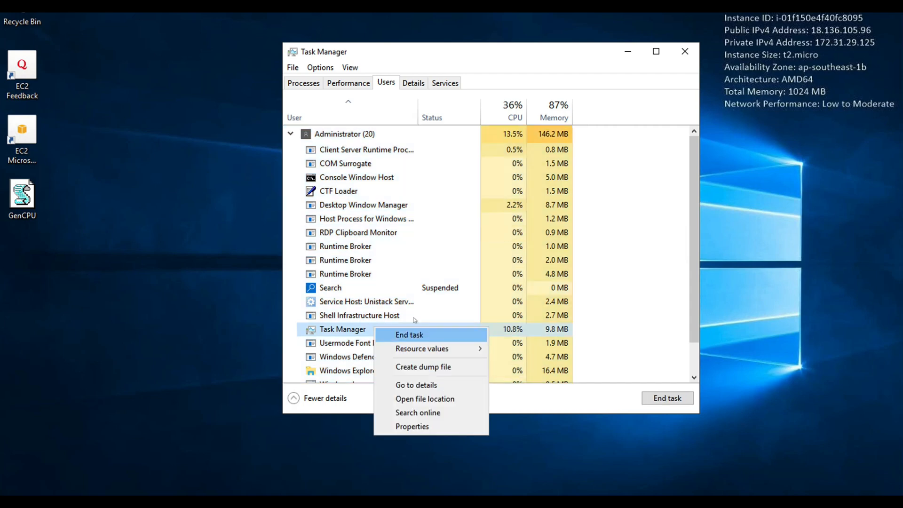
left_click(388, 90)
left_click(367, 233)
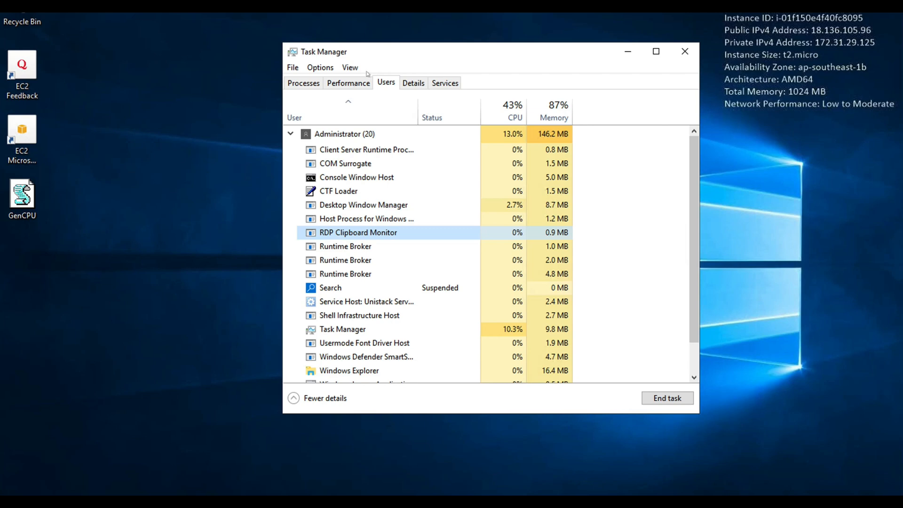
- Check the instance's CPU utilization graph in Task Manager and switch back to the CloudWatch alarms list in the browser
left_click(348, 83)
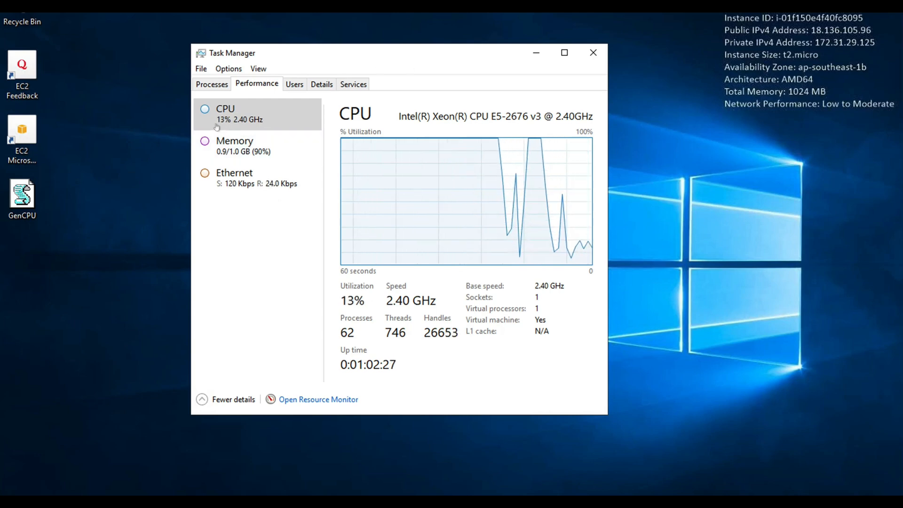
key("ctrl+Left")
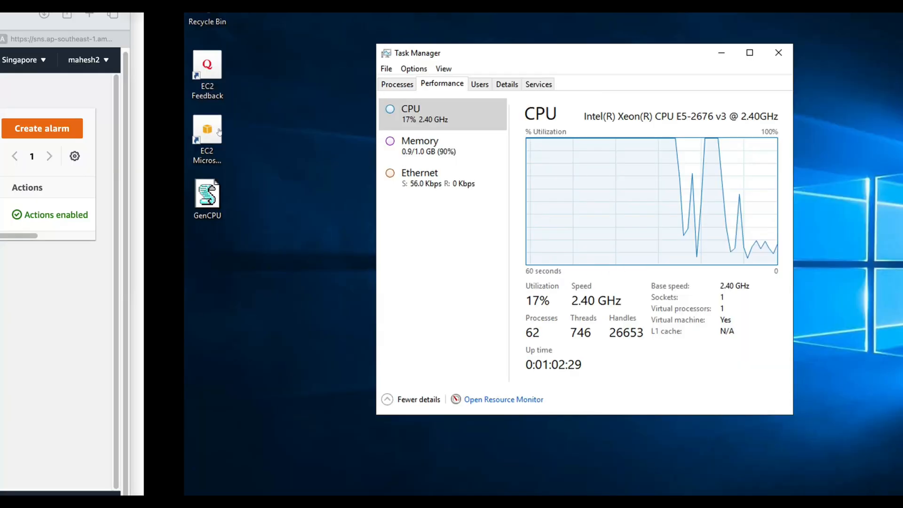